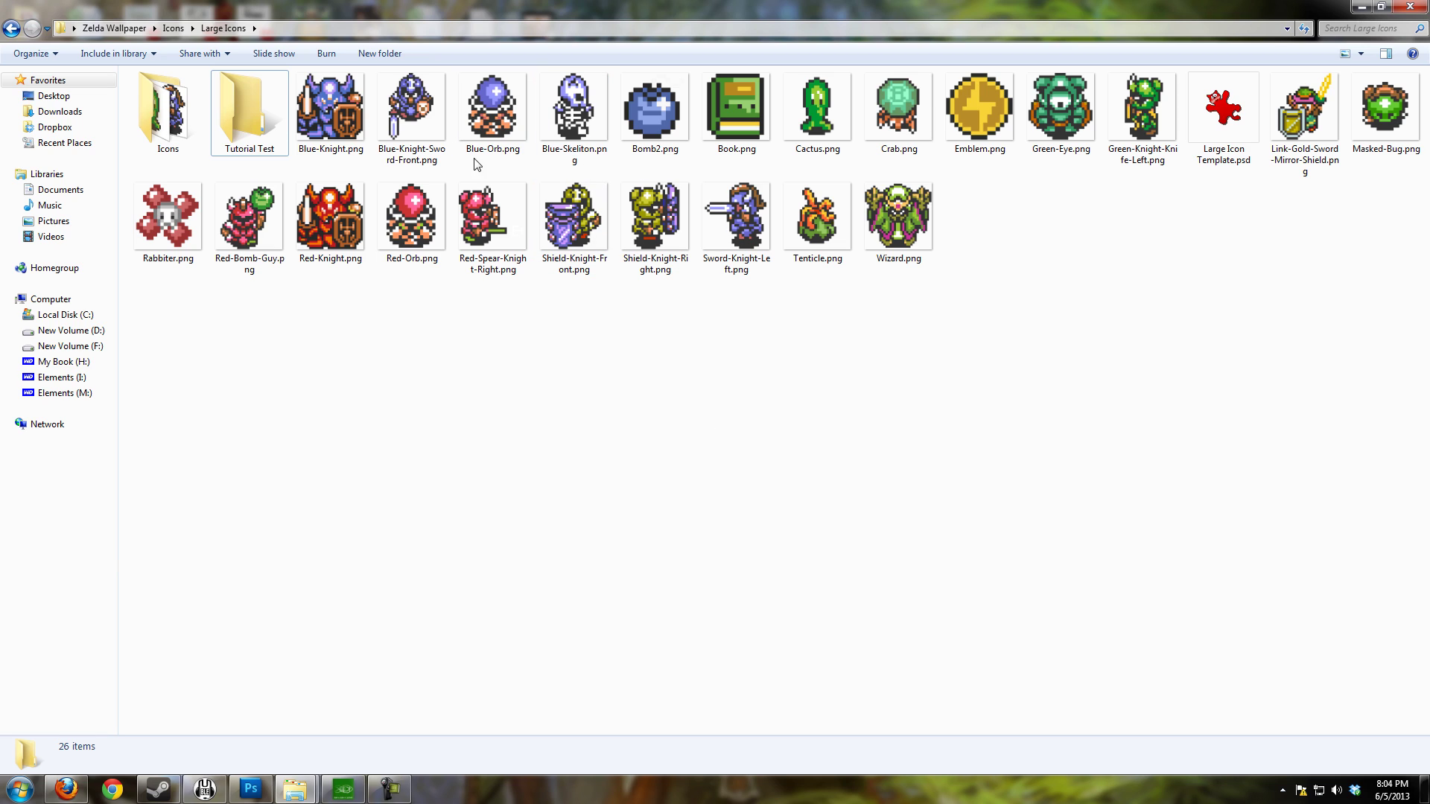
Step: Open Tutorial Test's Change Icon browser and go into the Icons folder
{"action": "left_click_drag", "start_coordinate": [229, 124], "coordinate": [990, 300]}
{"action": "right_click", "coordinate": [226, 113]}
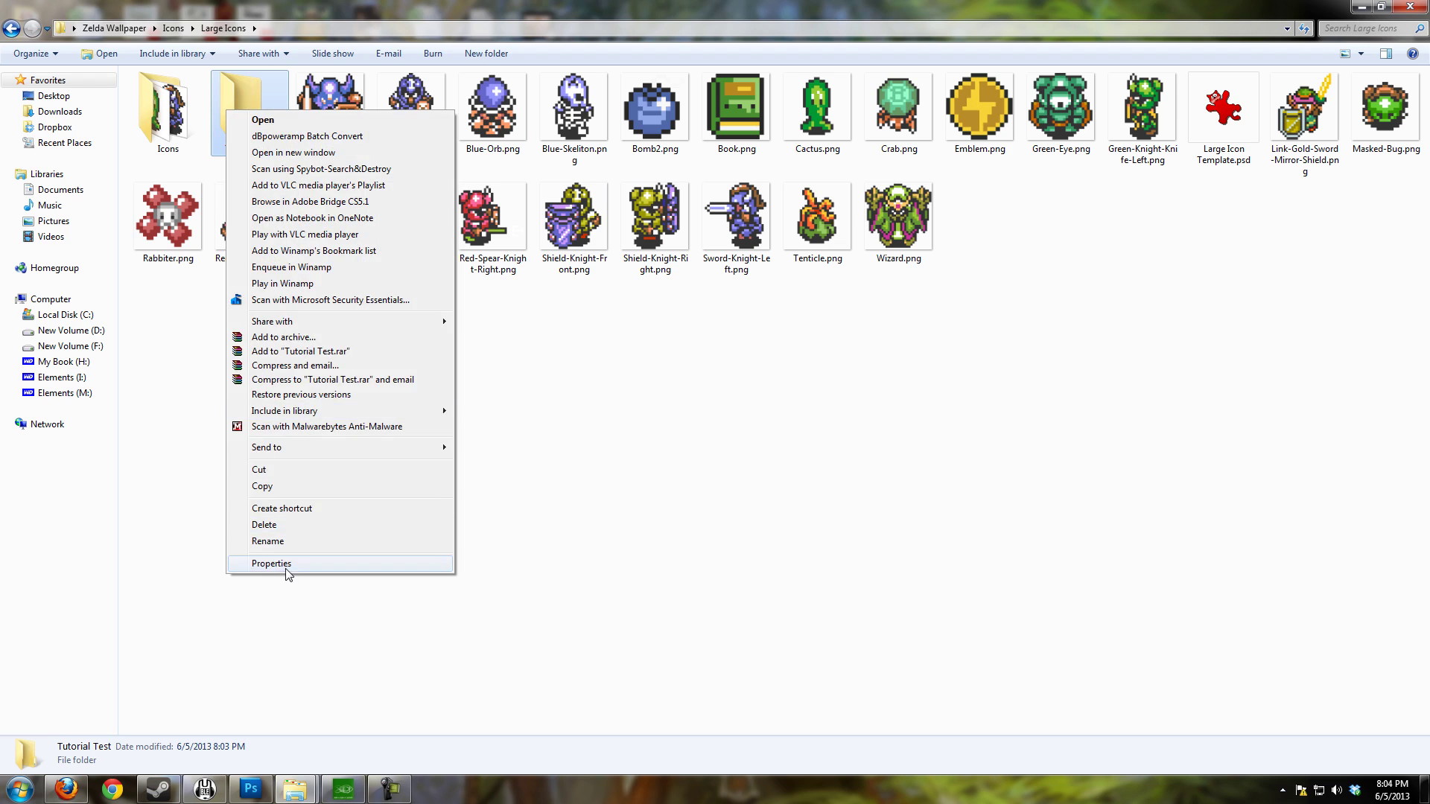
{"action": "left_click", "coordinate": [289, 570]}
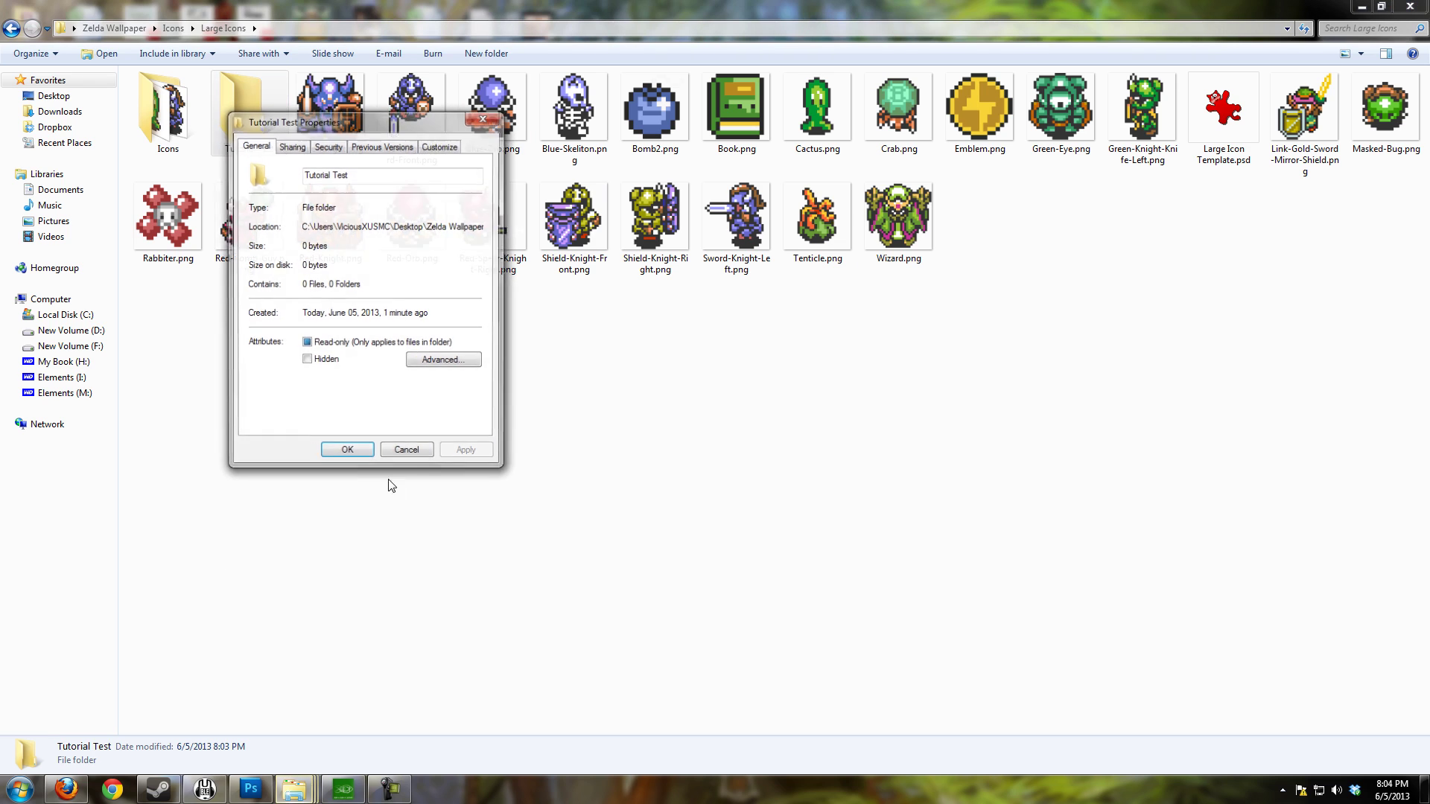
{"action": "left_click", "coordinate": [439, 146]}
{"action": "left_click", "coordinate": [285, 370]}
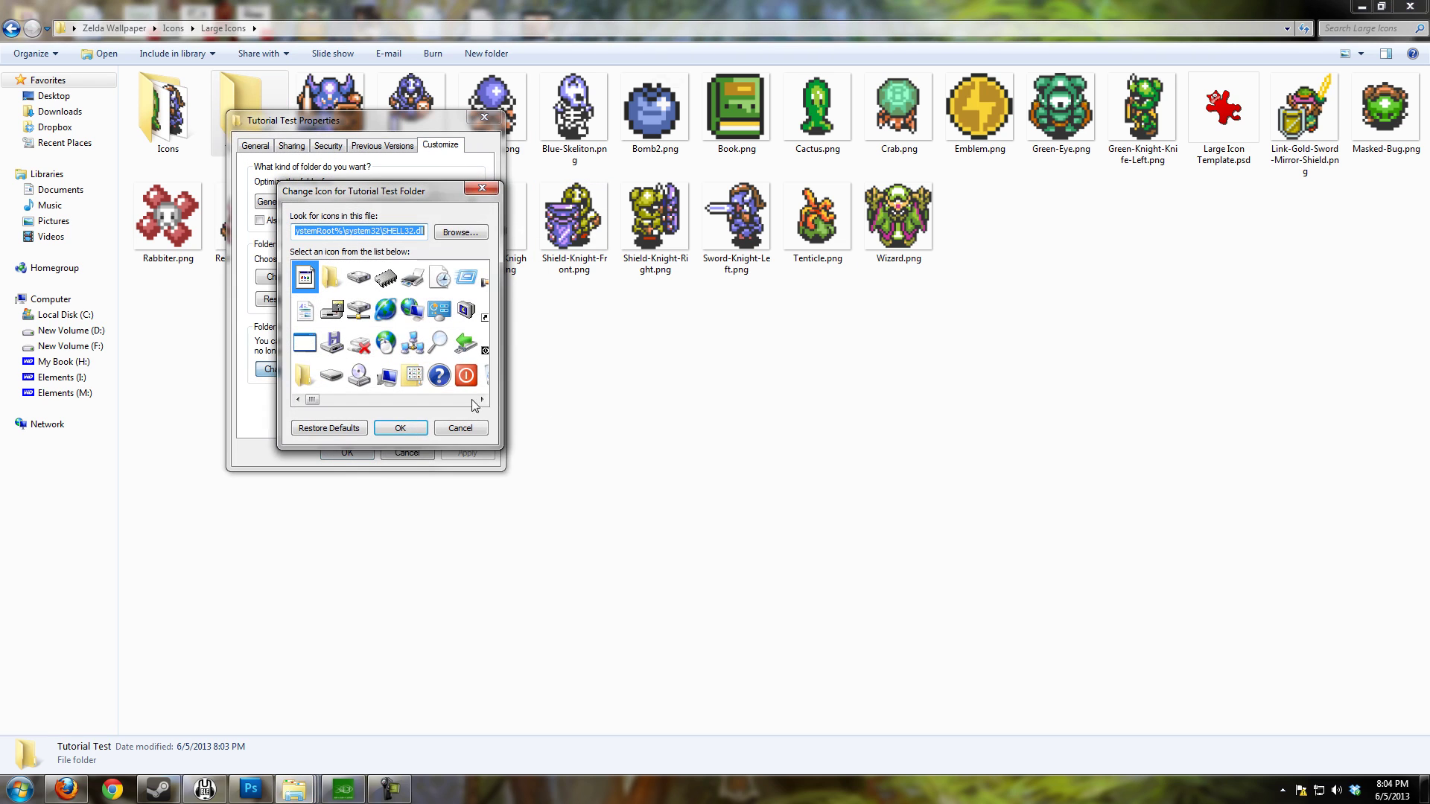
{"action": "left_click", "coordinate": [456, 228]}
{"action": "double_click", "coordinate": [453, 320]}
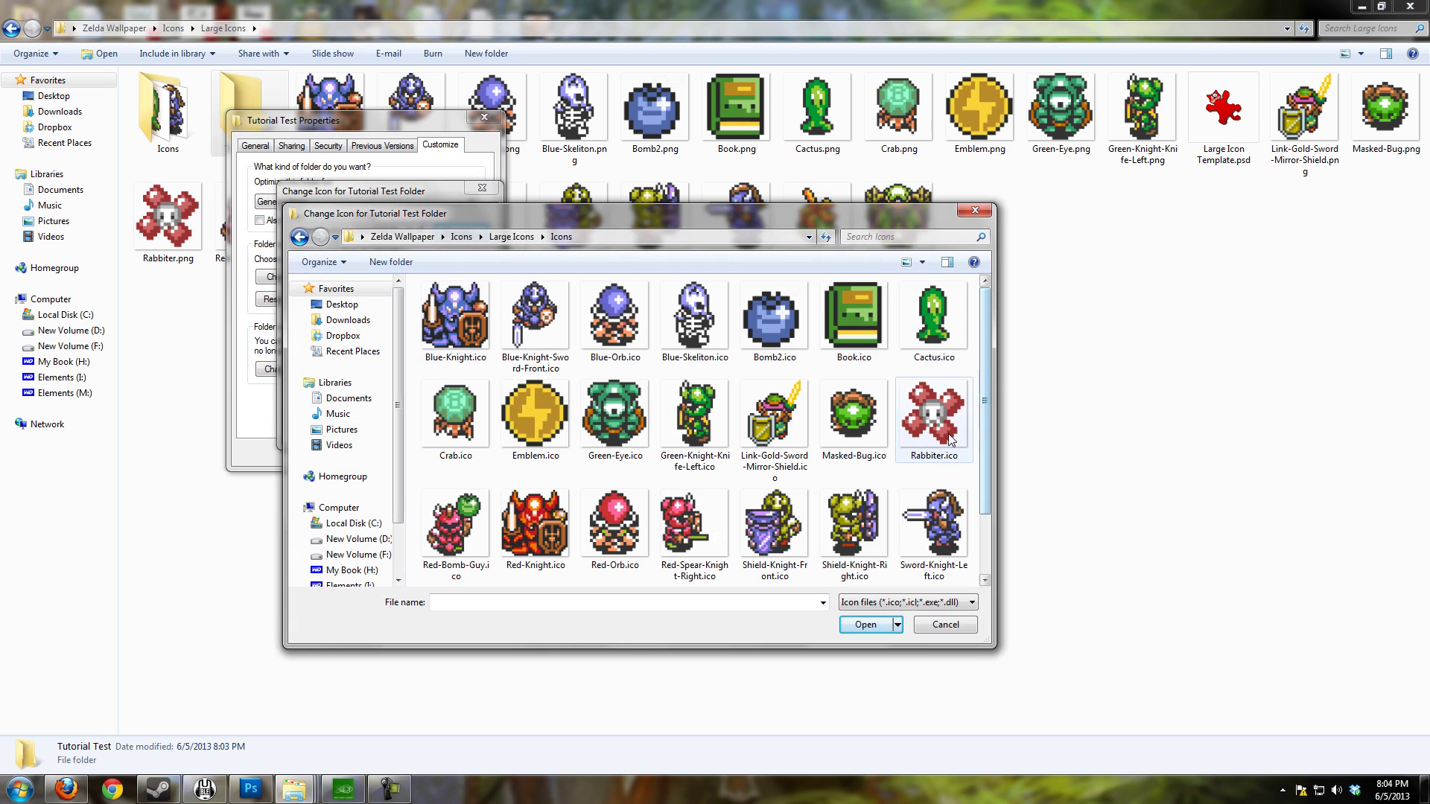
Step: Apply Link-Gold-Sword-Mirror-Shield.ico as the Tutorial Test folder icon
{"action": "left_click", "coordinate": [774, 417]}
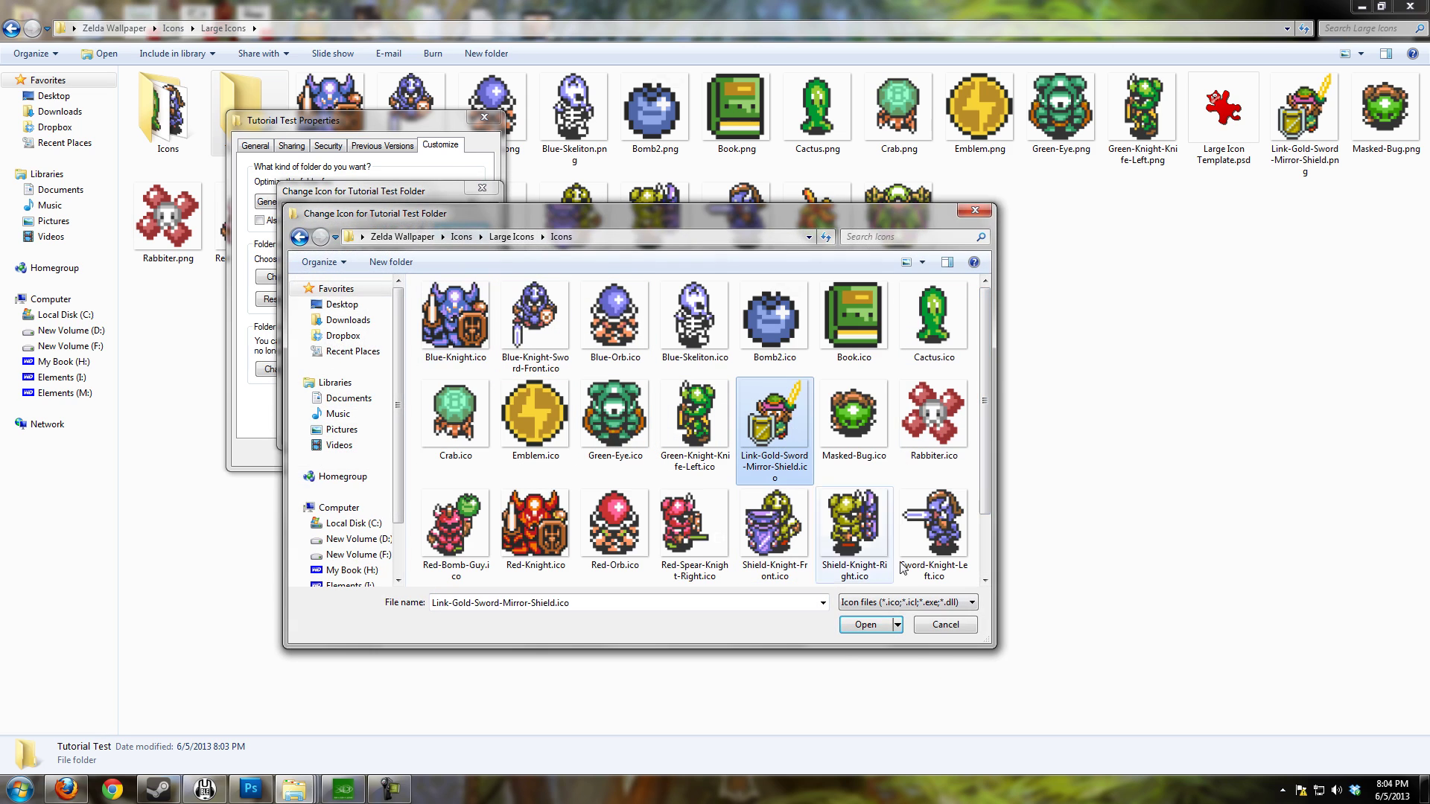
{"action": "left_click", "coordinate": [866, 624]}
{"action": "left_click", "coordinate": [399, 426]}
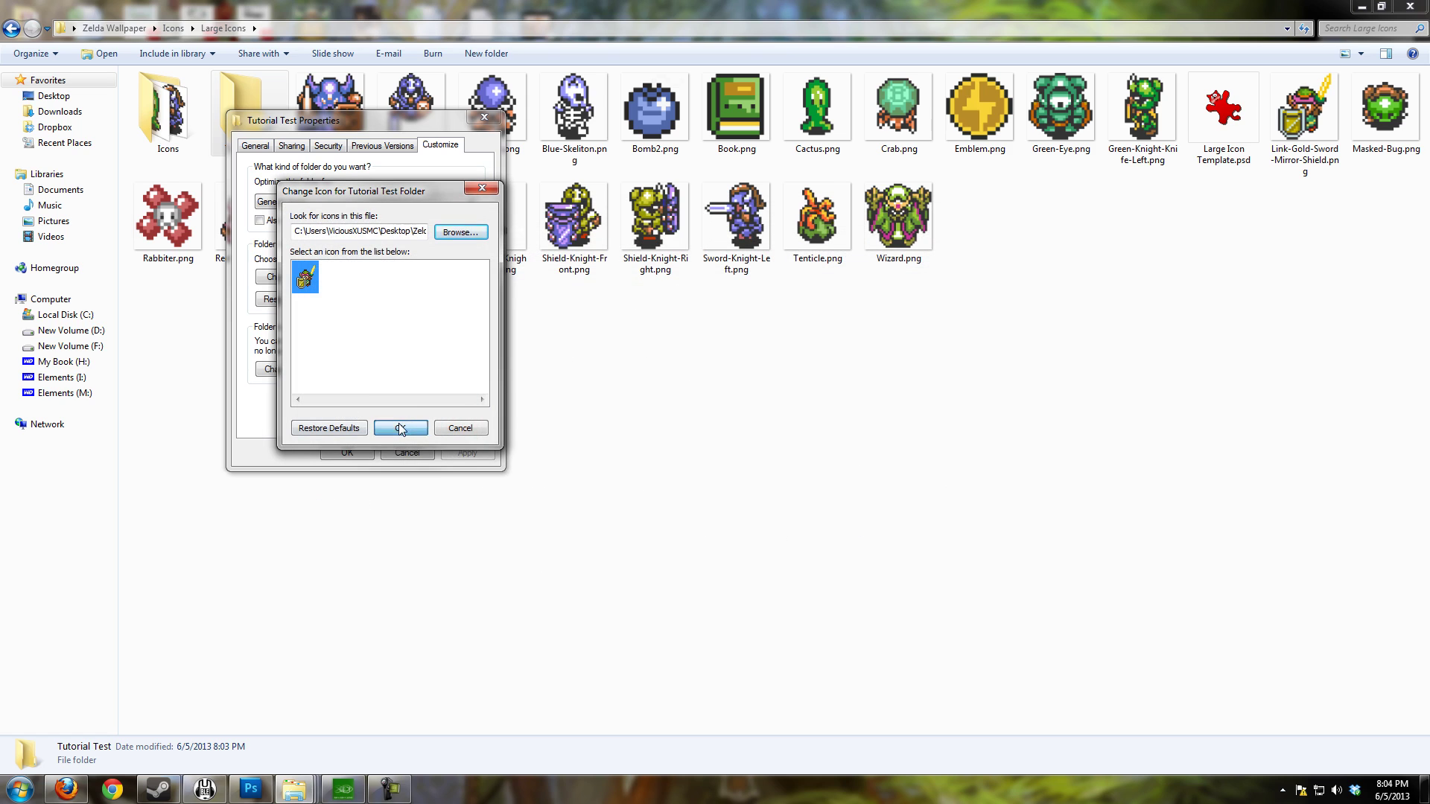
{"action": "left_click", "coordinate": [365, 451]}
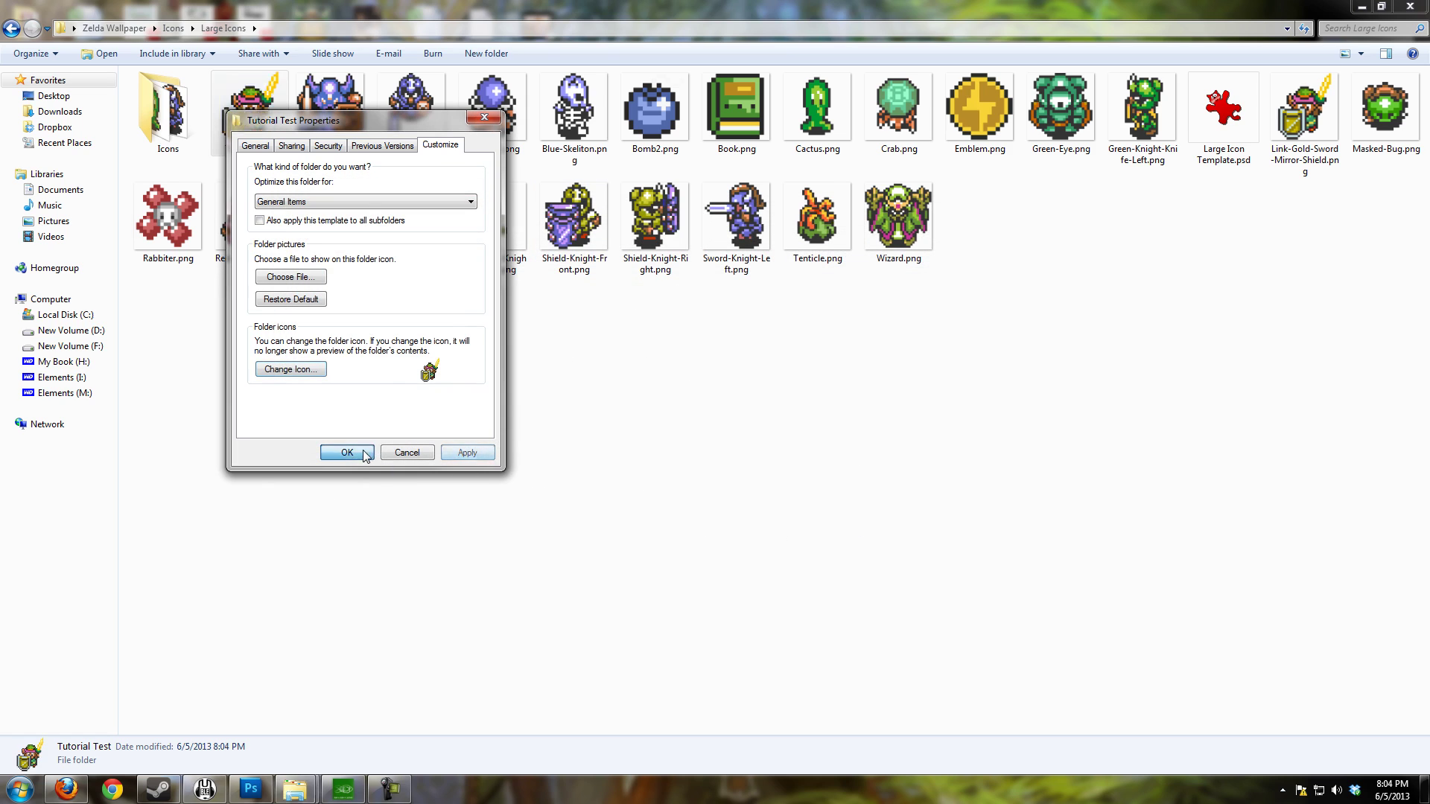
{"action": "key", "text": "Right"}
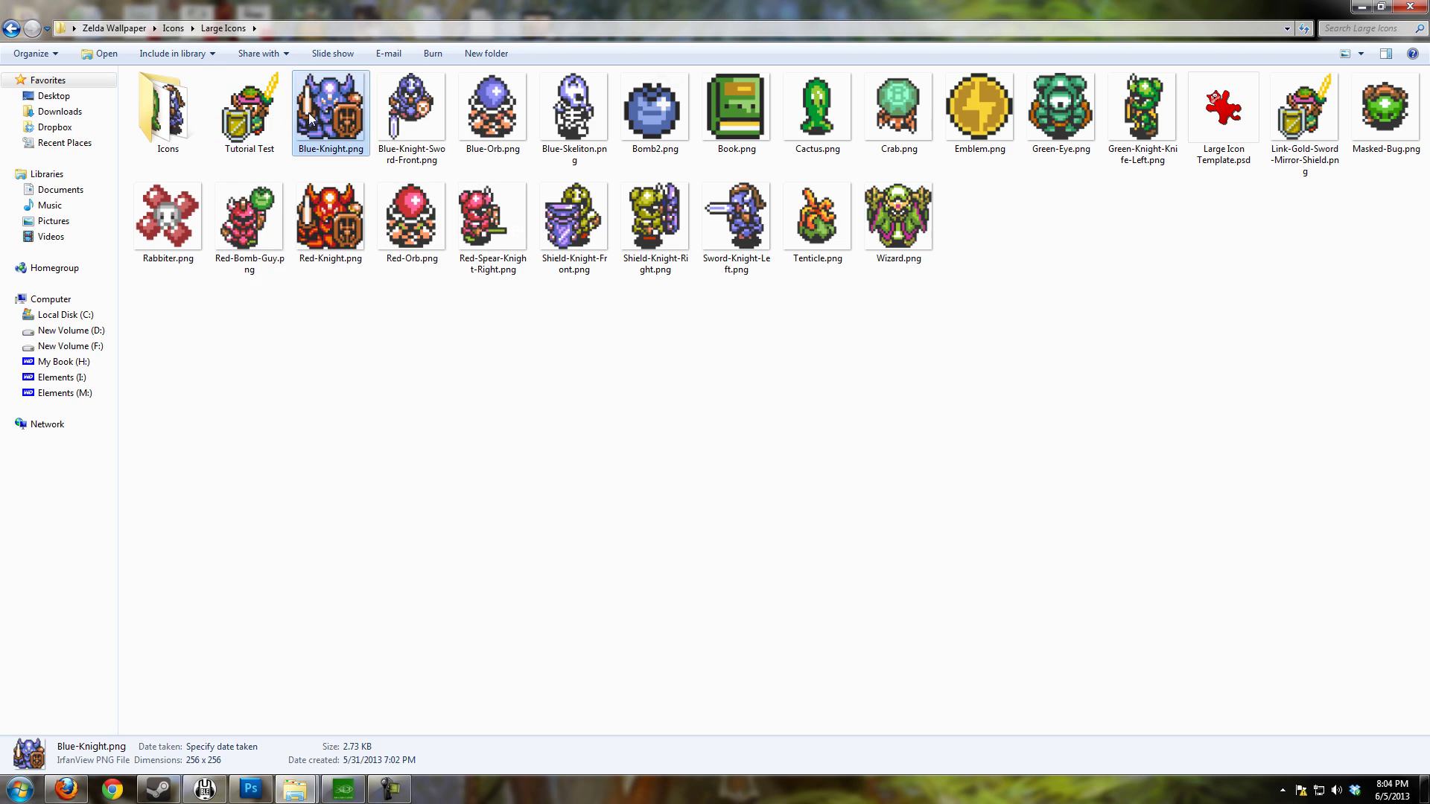
{"action": "key", "text": "Left"}
Step: Move the Explorer selection from Tutorial Test to Blue-Knight.png
{"action": "key", "text": "Right"}
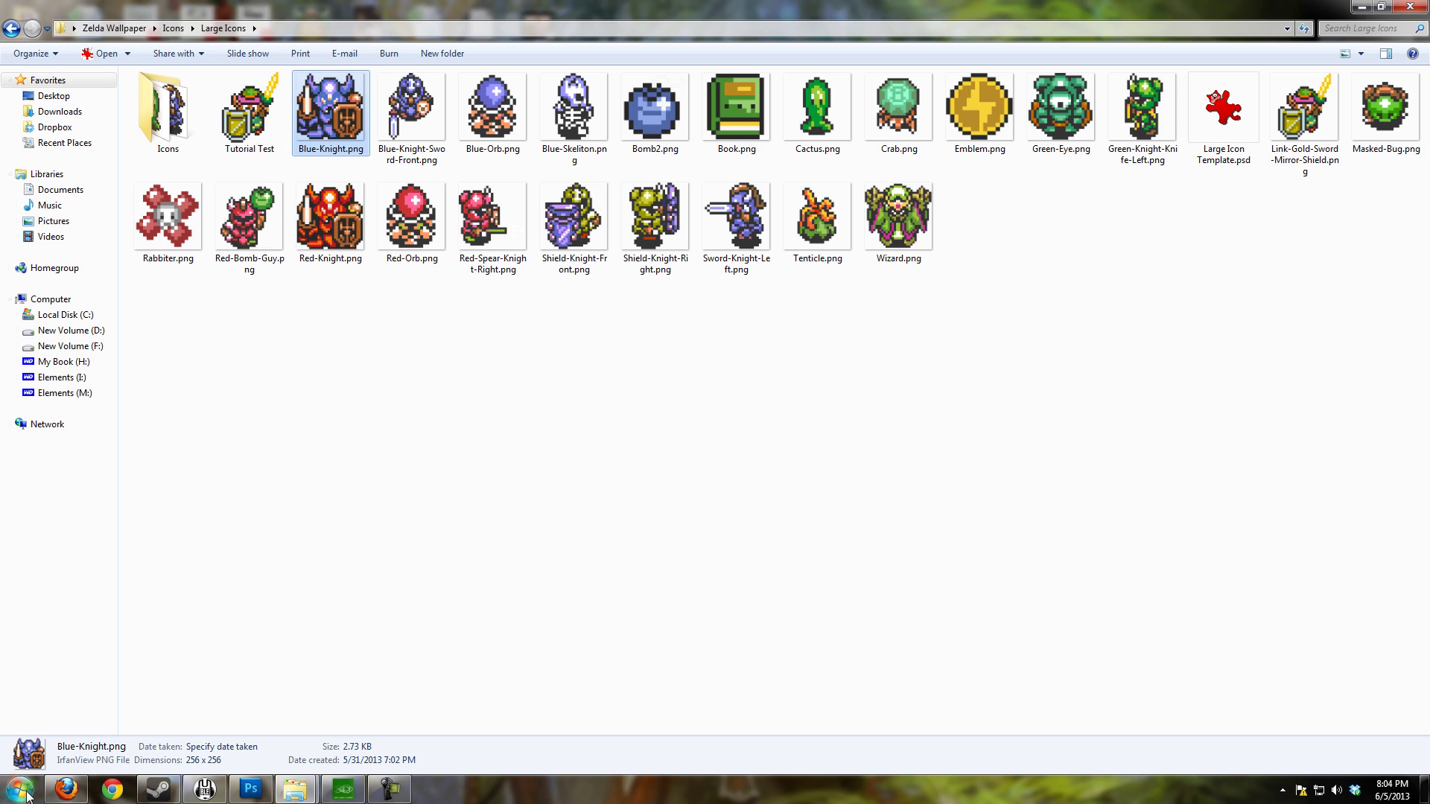
Step: In Firefox, search Google for 'greenfish icon editor', then replace the query with 'gimp'
{"action": "left_click", "coordinate": [69, 795]}
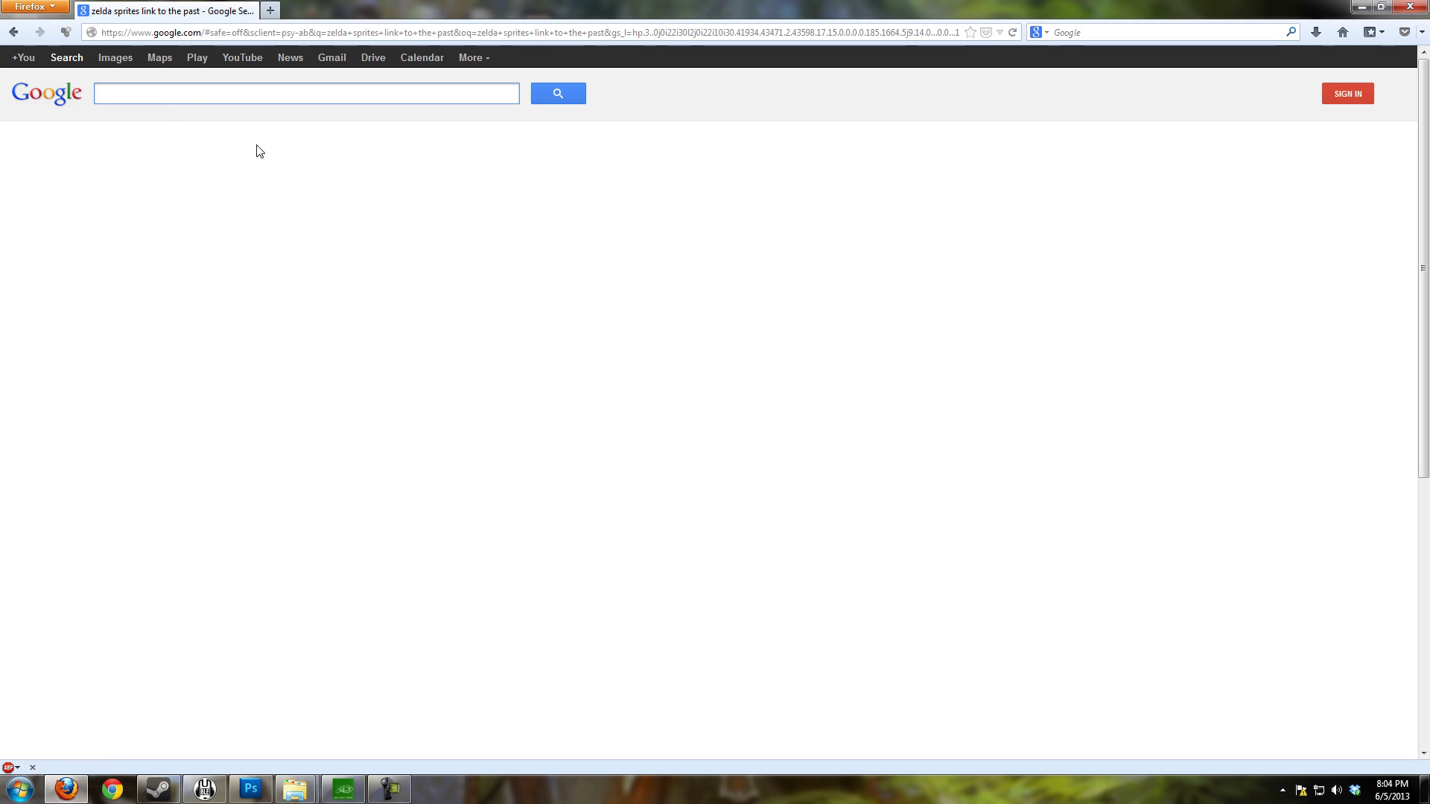
{"action": "type", "text": "gree"}
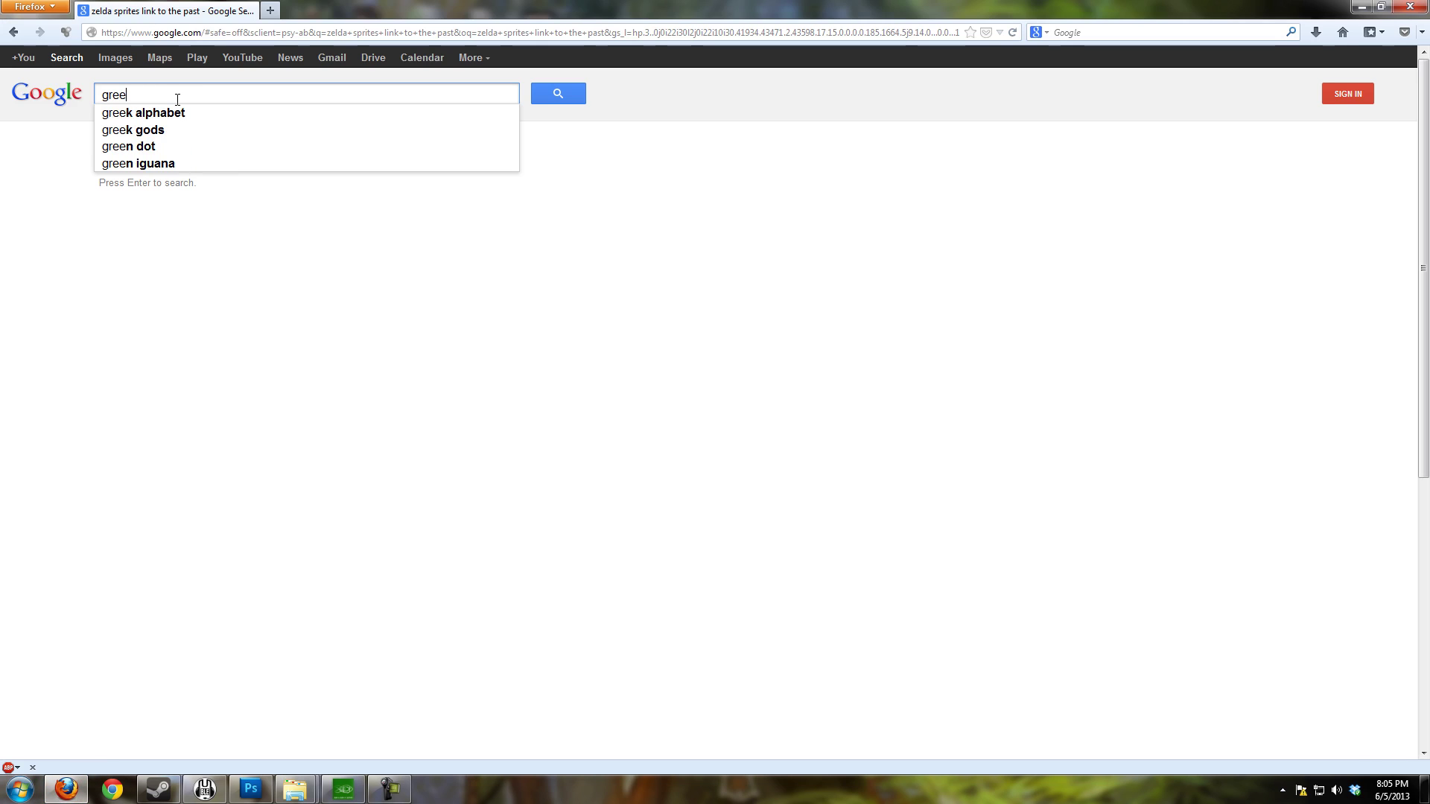
{"action": "type", "text": "nfish ic"}
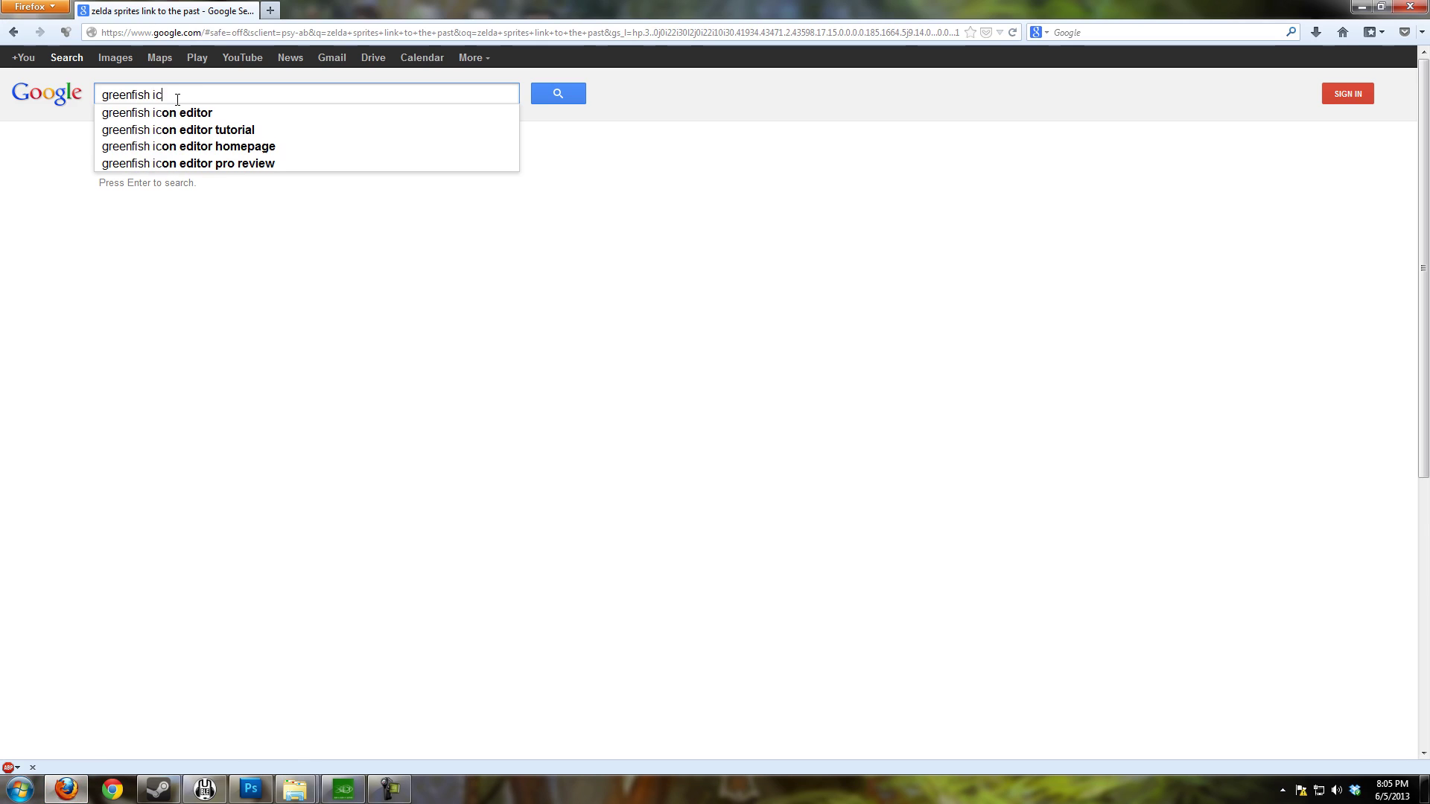
{"action": "type", "text": "on editor"}
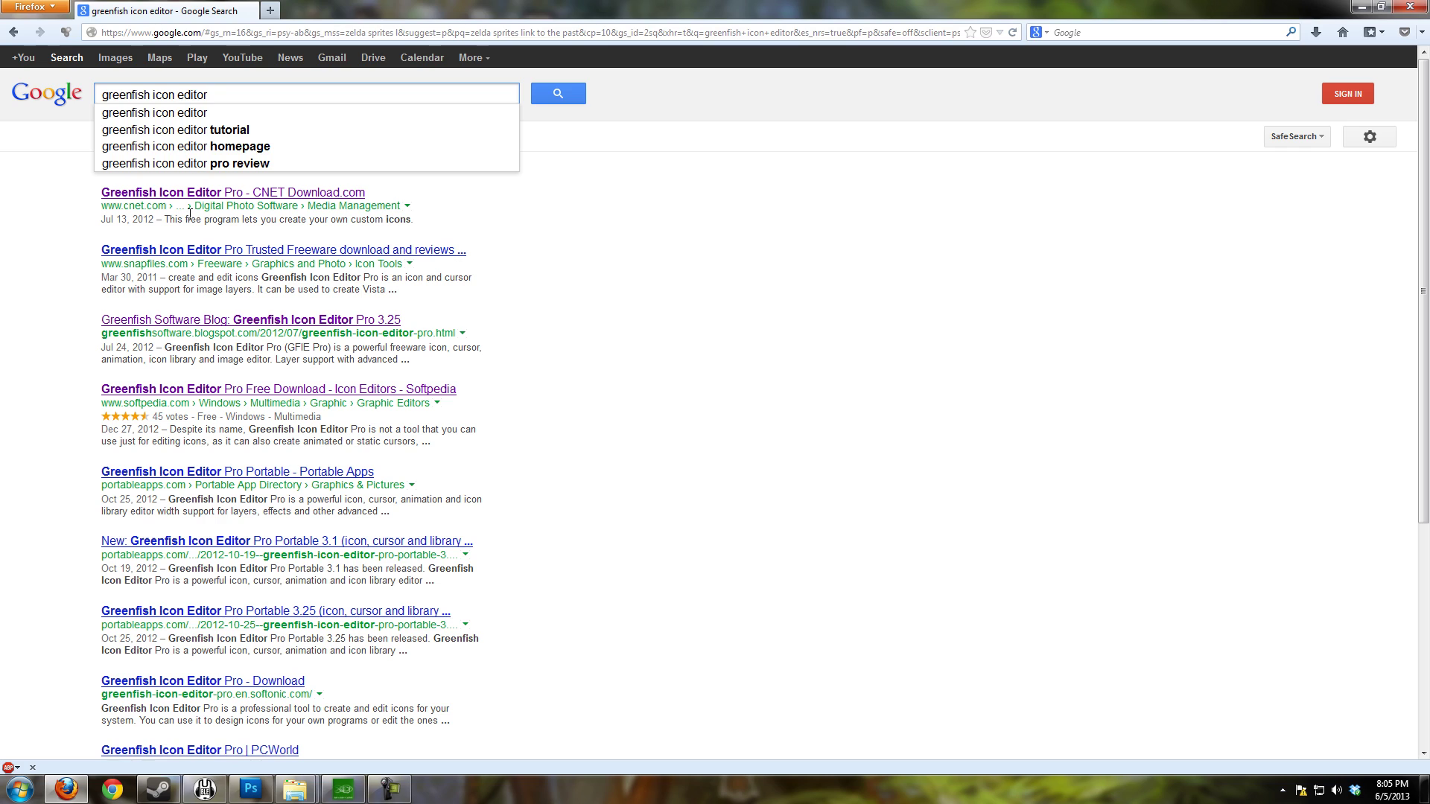
{"action": "left_click_drag", "start_coordinate": [227, 95], "coordinate": [2, 110]}
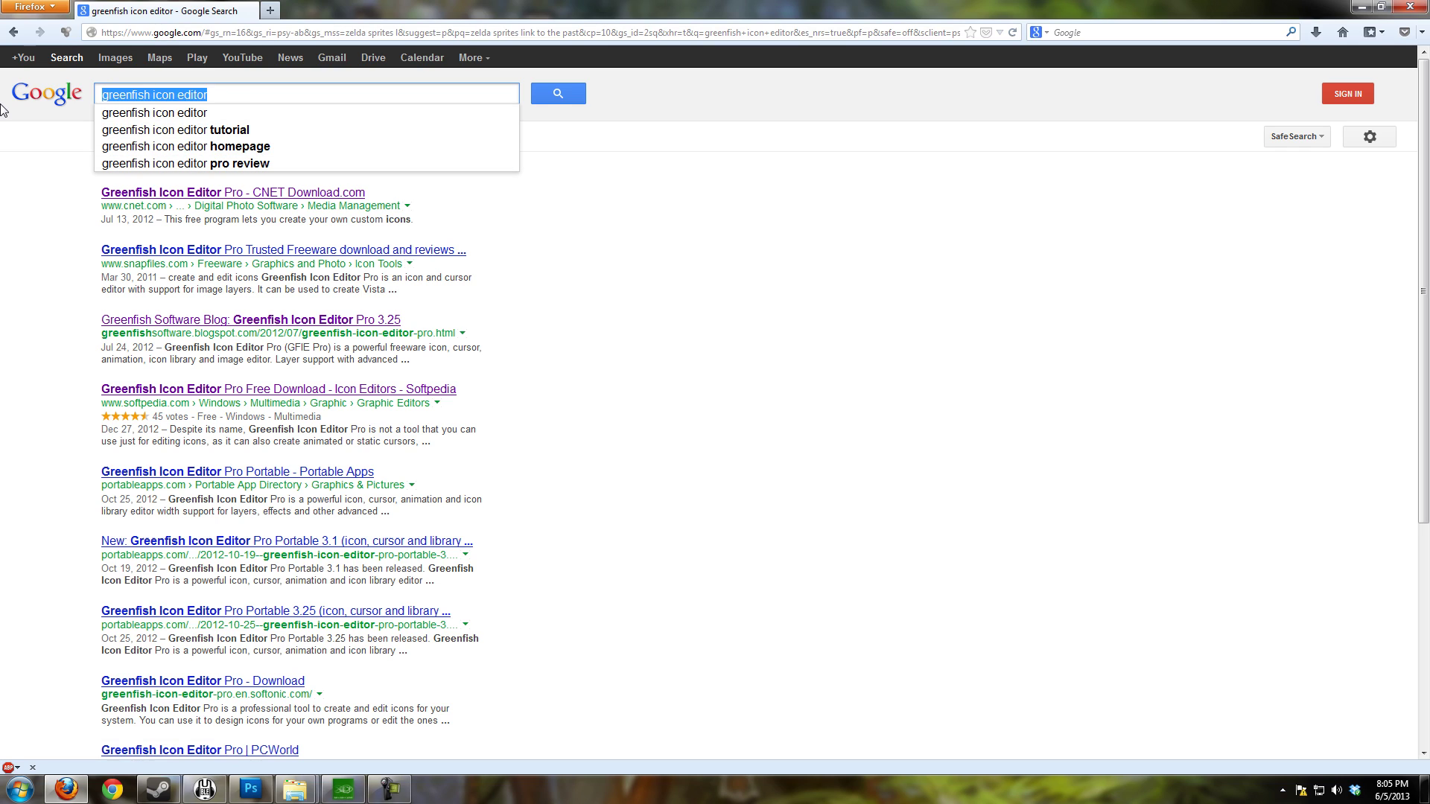
{"action": "type", "text": "gif"}
{"action": "key", "text": "BackSpace"}
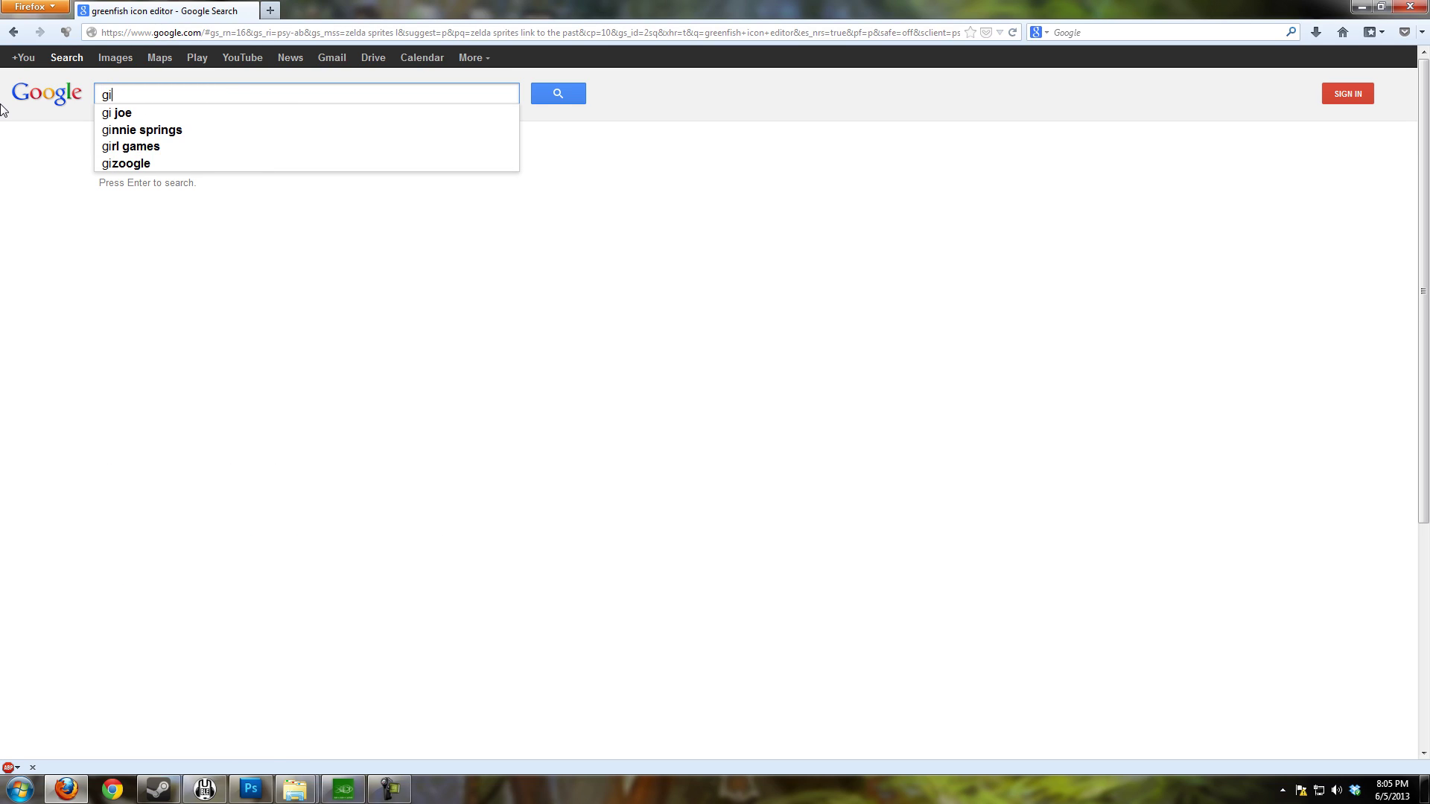
{"action": "type", "text": "mp"}
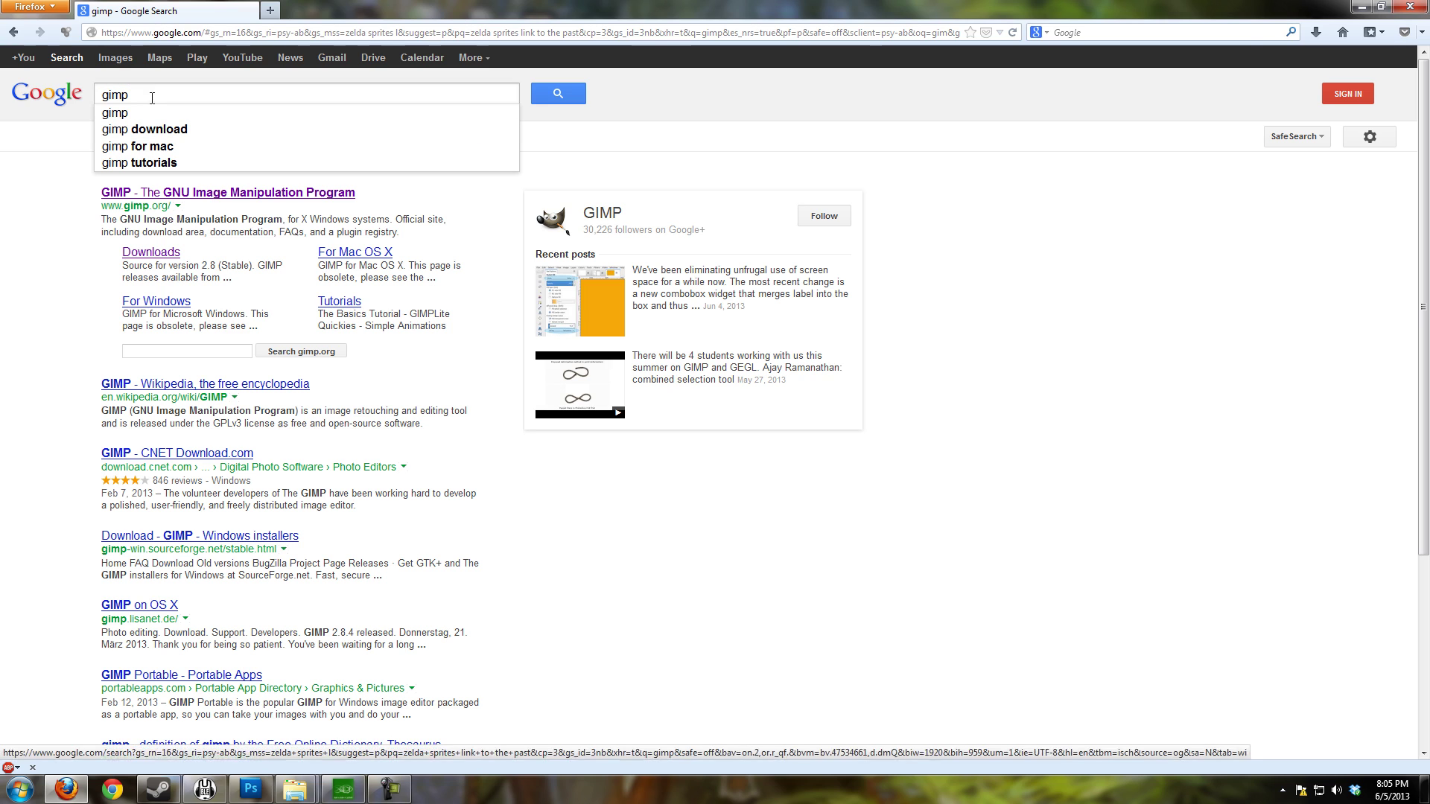
Step: Search 'legend of zelda link to the past sprites' and open the Spriters Resource Enemies sheet
{"action": "left_click_drag", "start_coordinate": [150, 95], "coordinate": [46, 93]}
{"action": "type", "text": "le"}
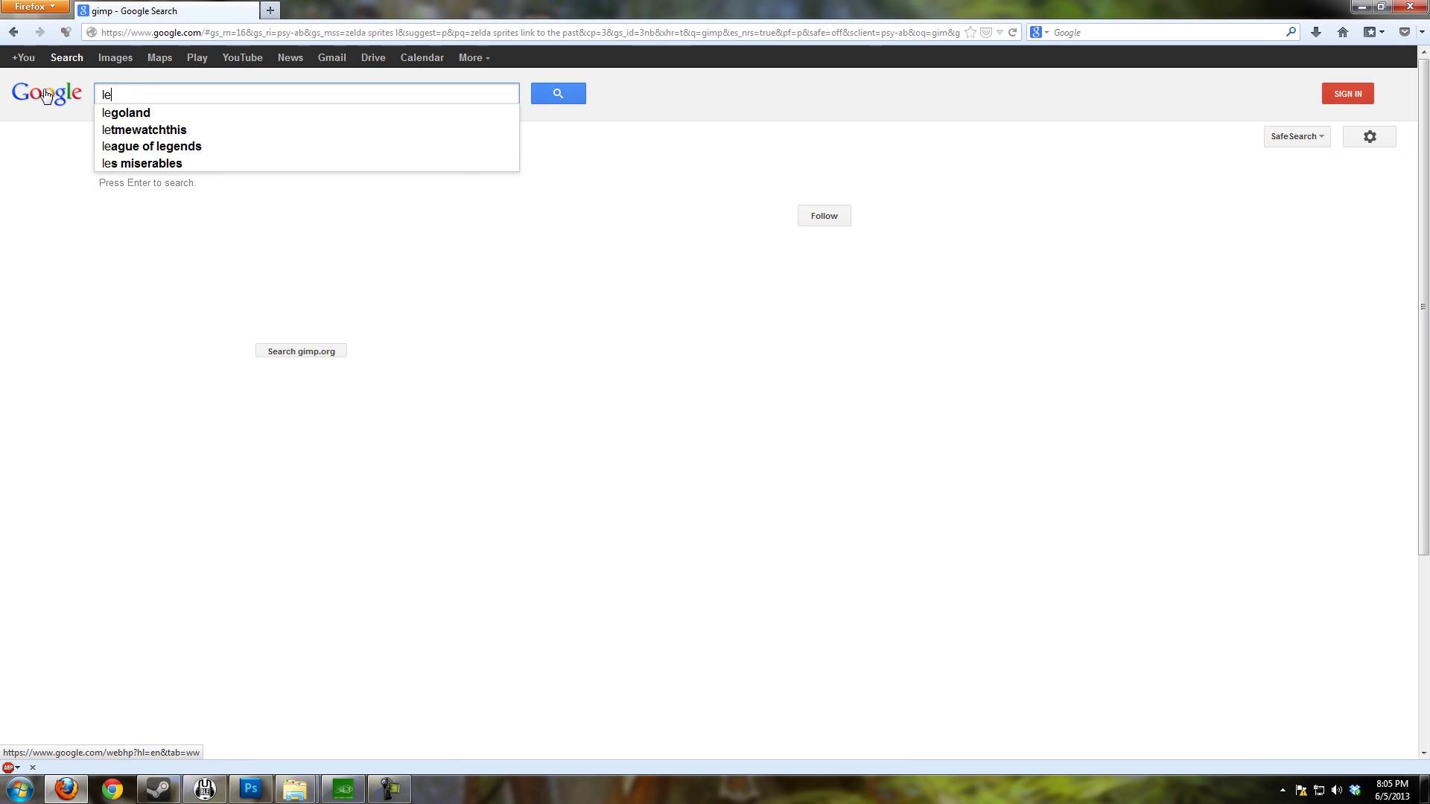
{"action": "type", "text": "gend of zelda"}
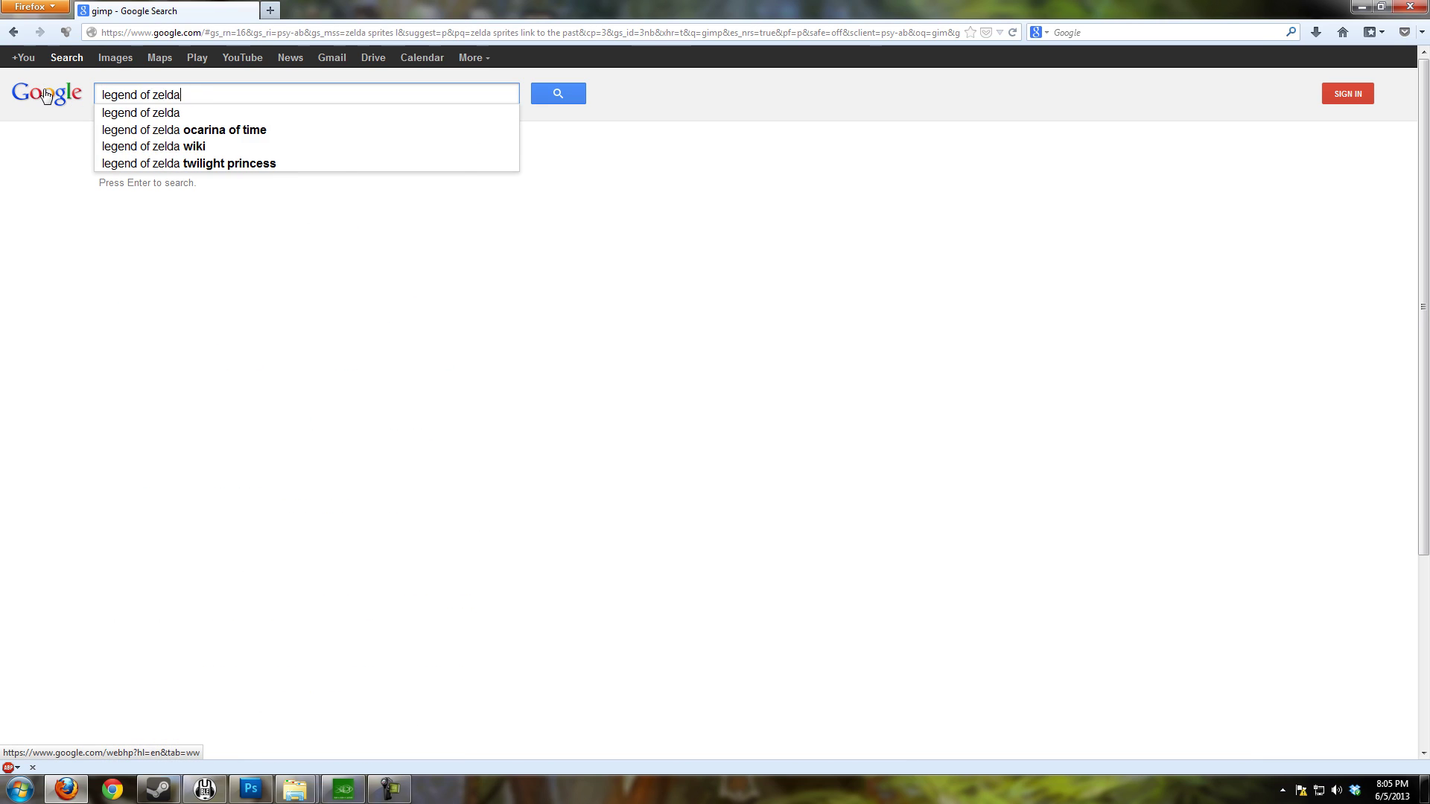
{"action": "type", "text": " link to the past sprites"}
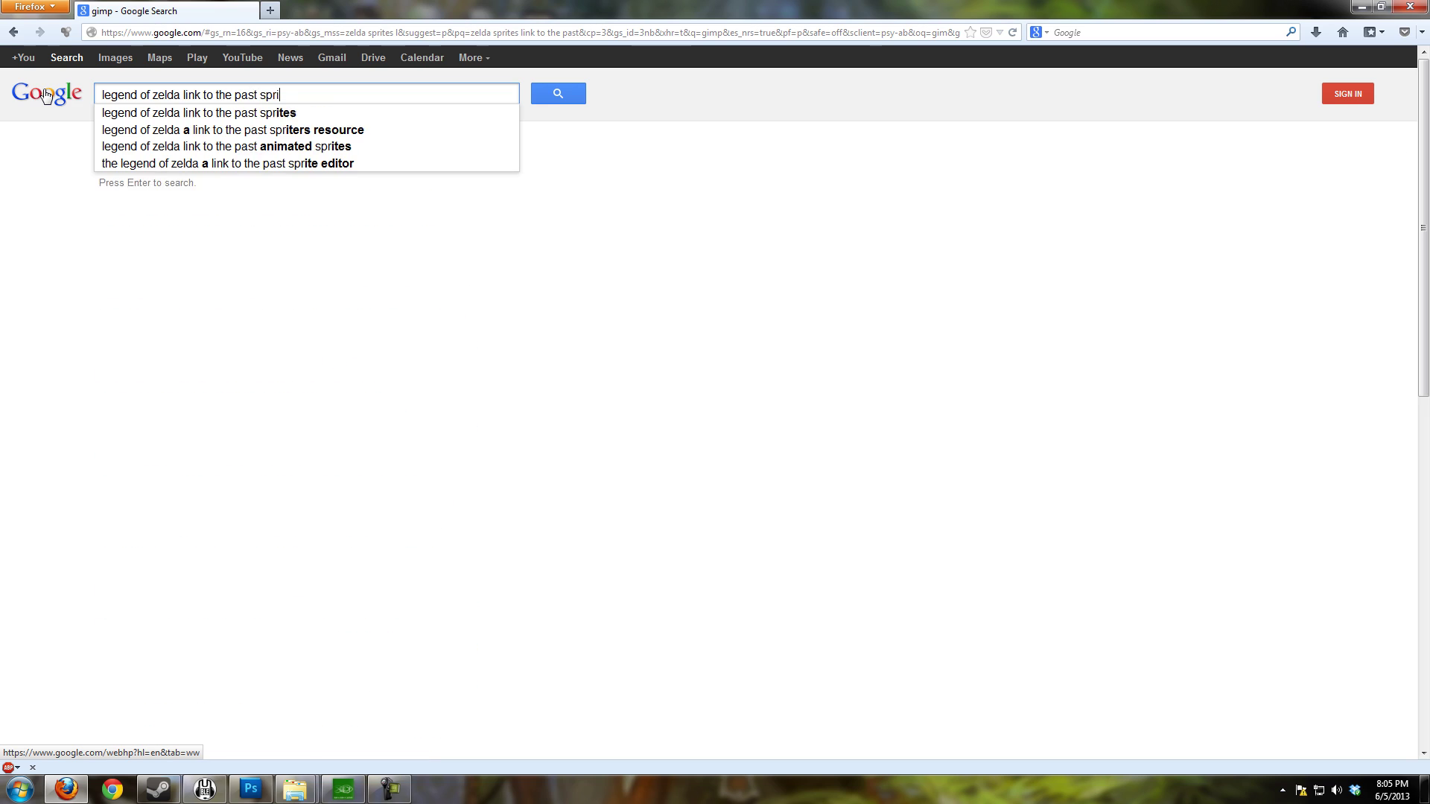
{"action": "left_click", "coordinate": [188, 299]}
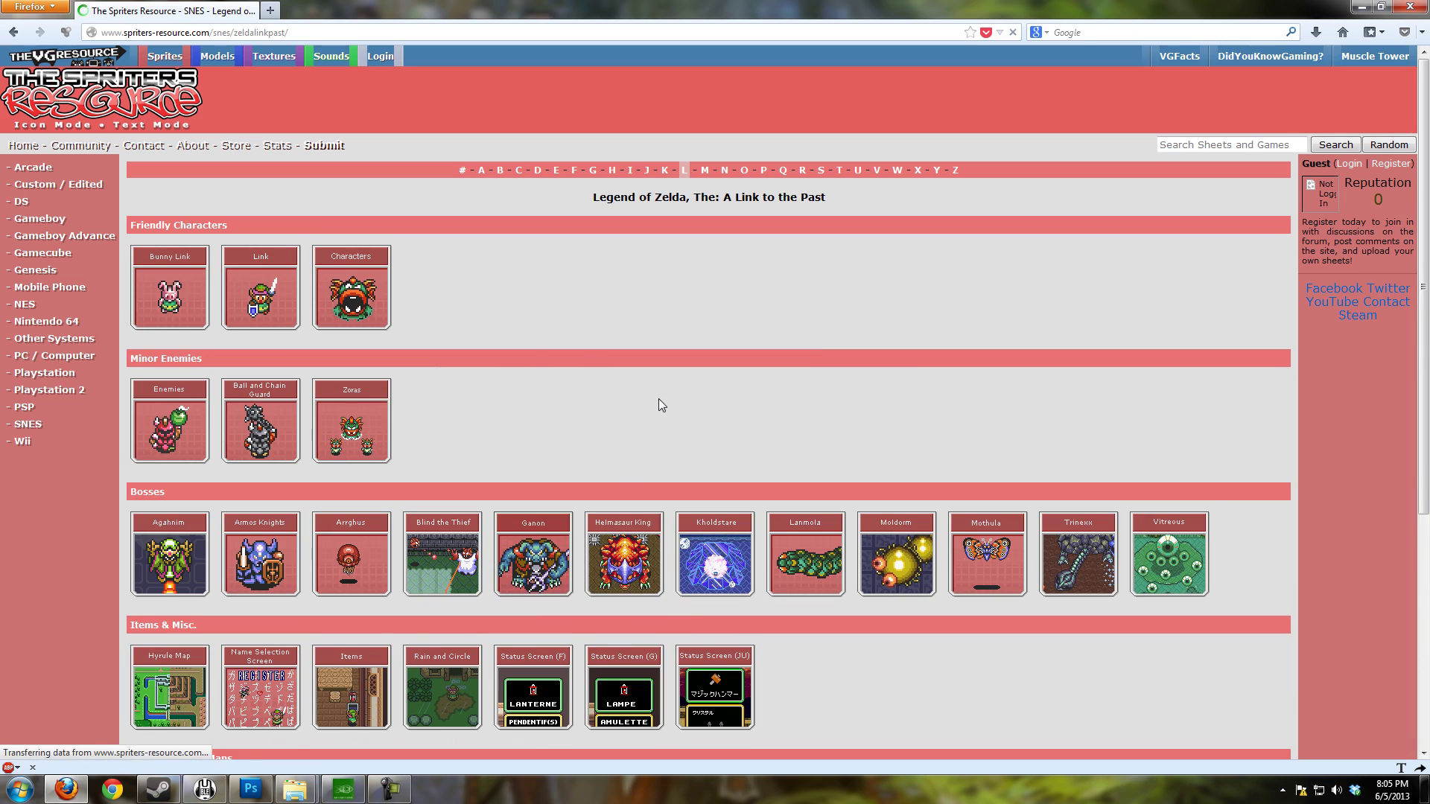
{"action": "scroll", "coordinate": [658, 400], "scroll_direction": "down", "scroll_amount": 2}
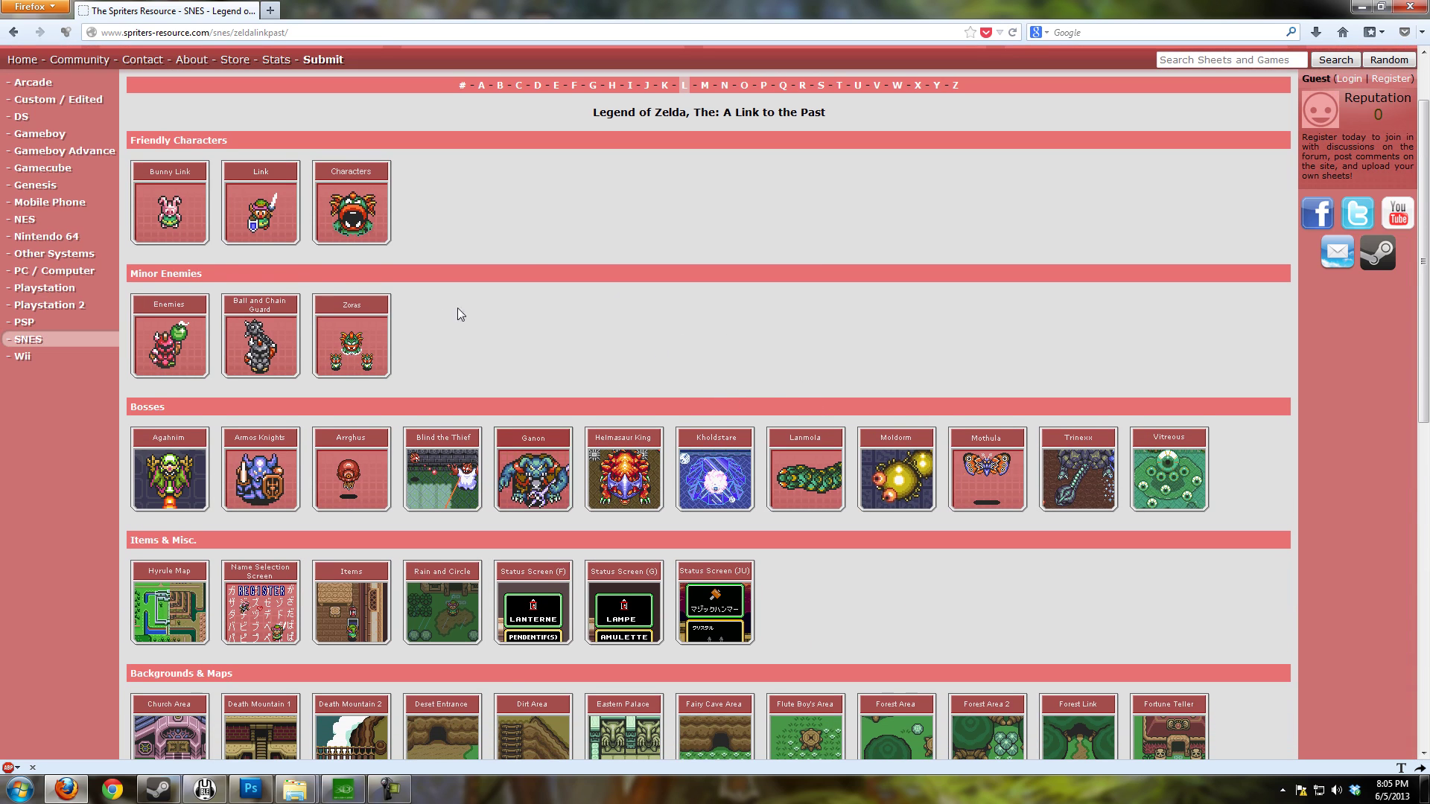
{"action": "left_click", "coordinate": [172, 354]}
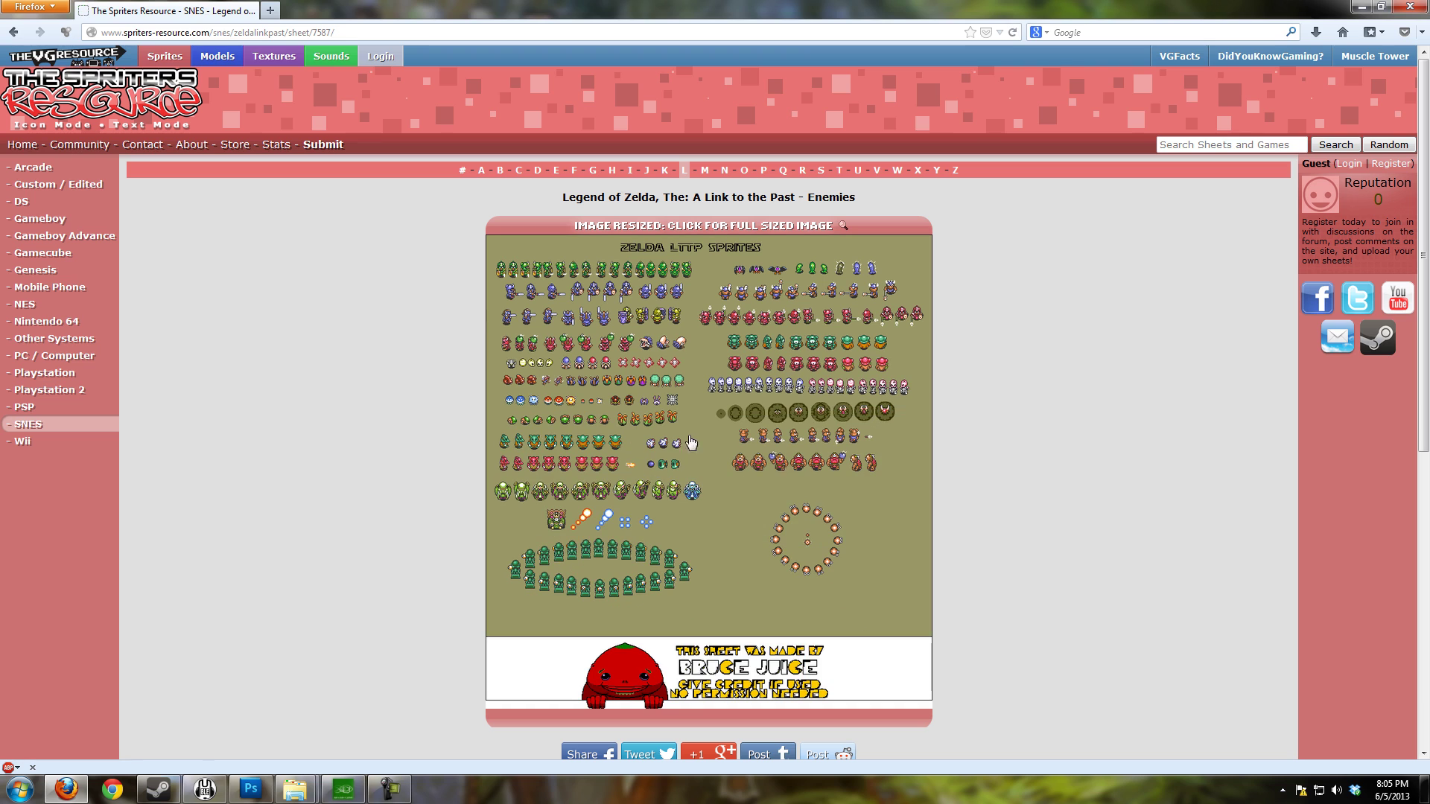
Step: Cancel the web-page save, view the Enemies sheet full size and open its image menu
{"action": "right_click", "coordinate": [684, 415]}
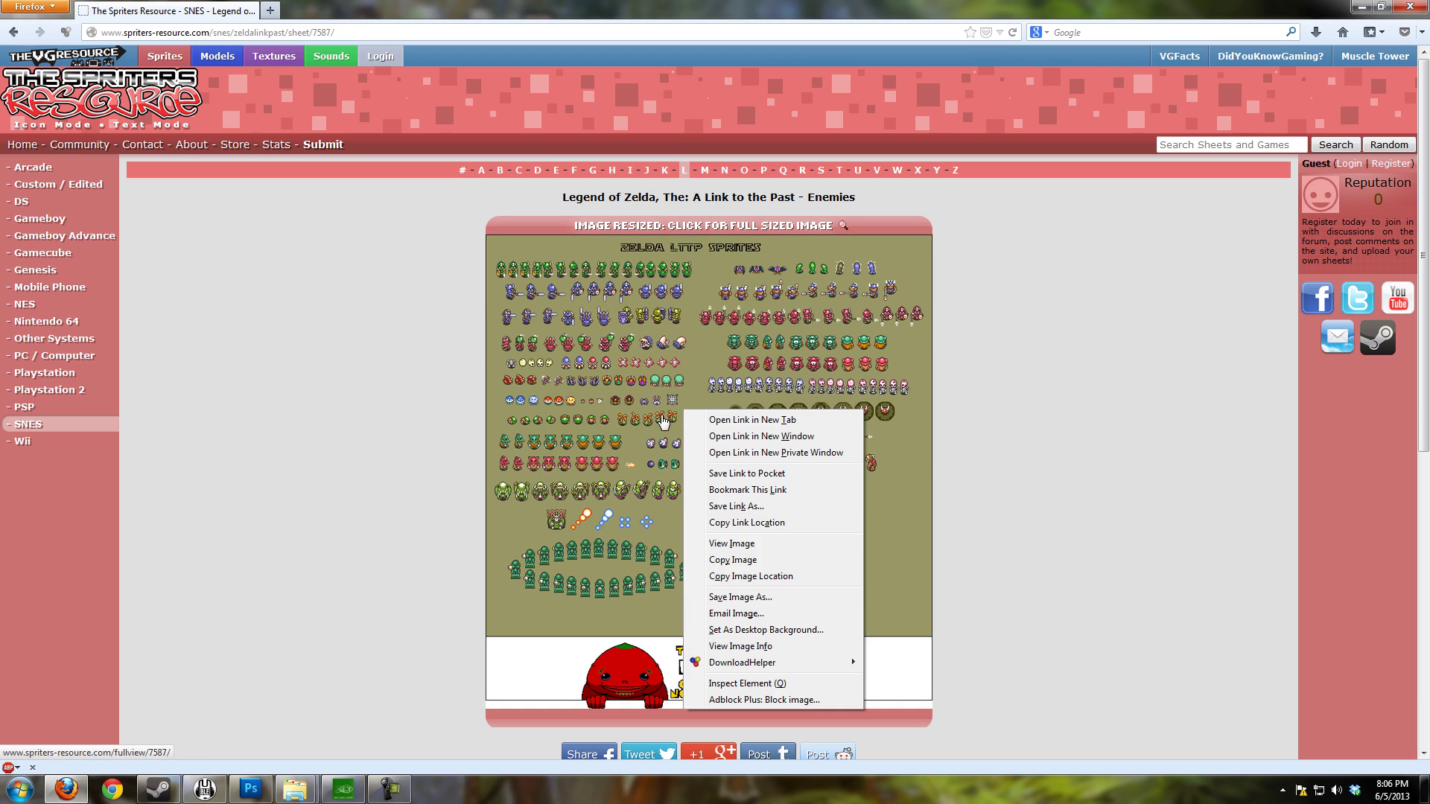
{"action": "left_click", "coordinate": [735, 507]}
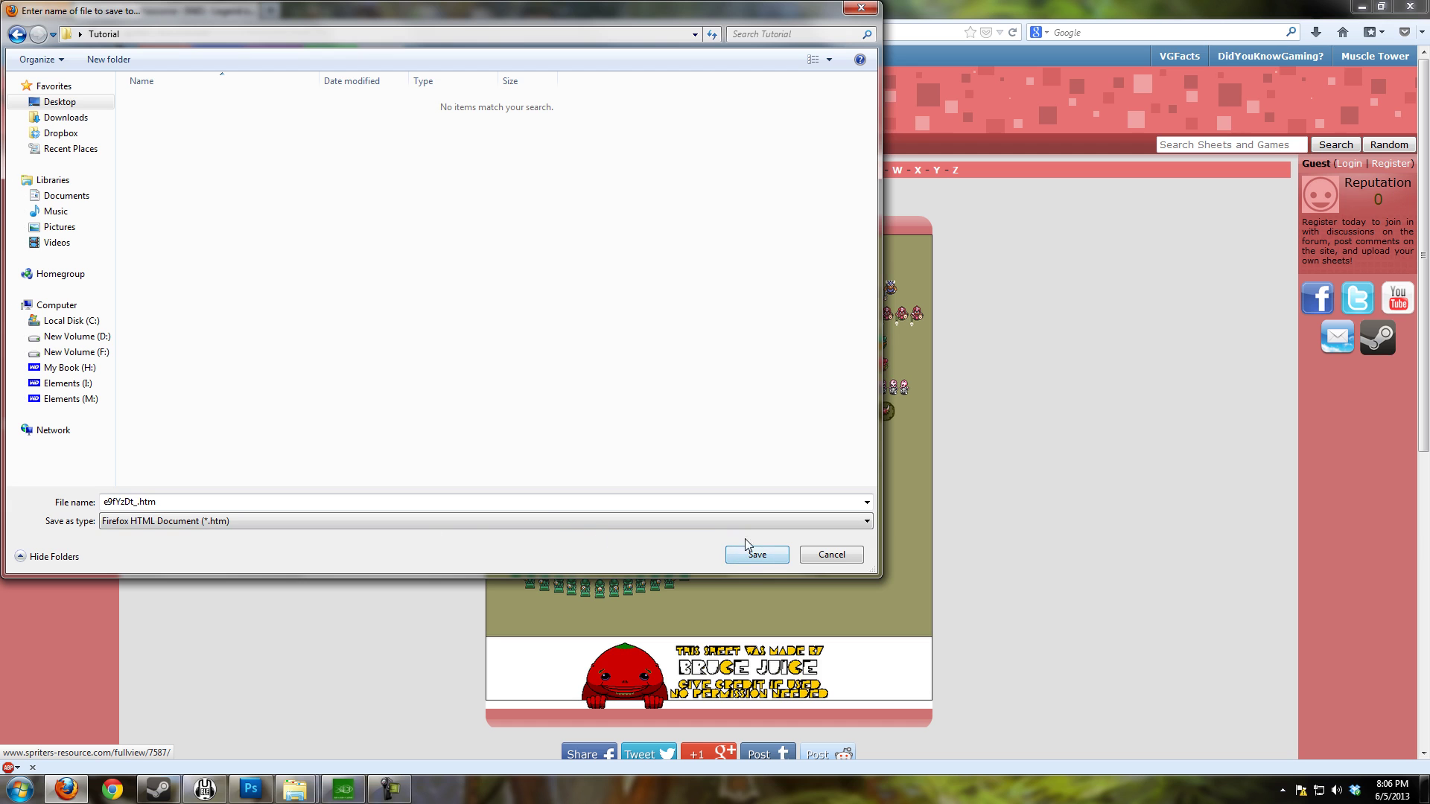
{"action": "left_click", "coordinate": [825, 555]}
{"action": "left_click", "coordinate": [678, 444]}
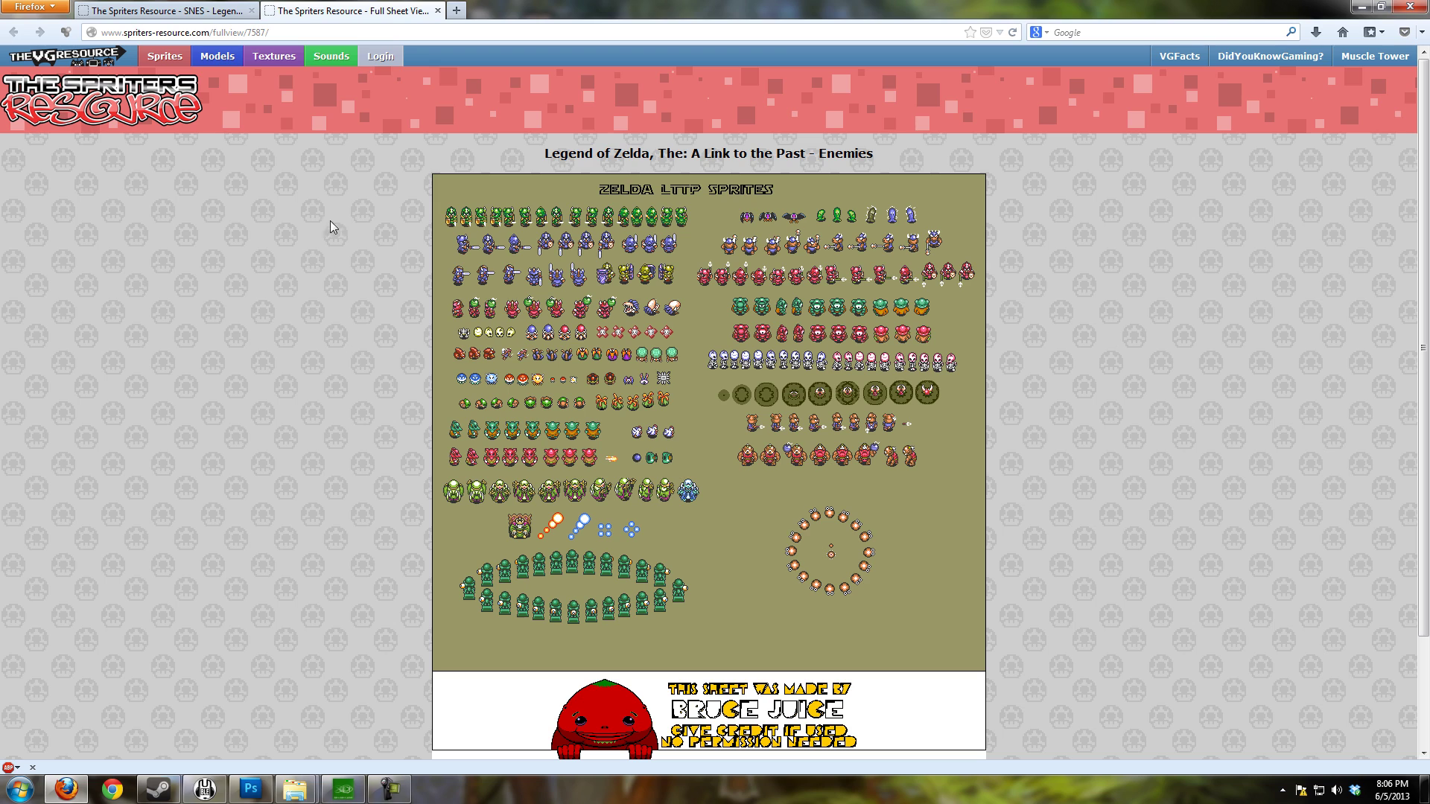
{"action": "right_click", "coordinate": [645, 382]}
Step: In Photoshop, open 7587.gif and start a new 256 × 256 pixel document
{"action": "left_click", "coordinate": [250, 789]}
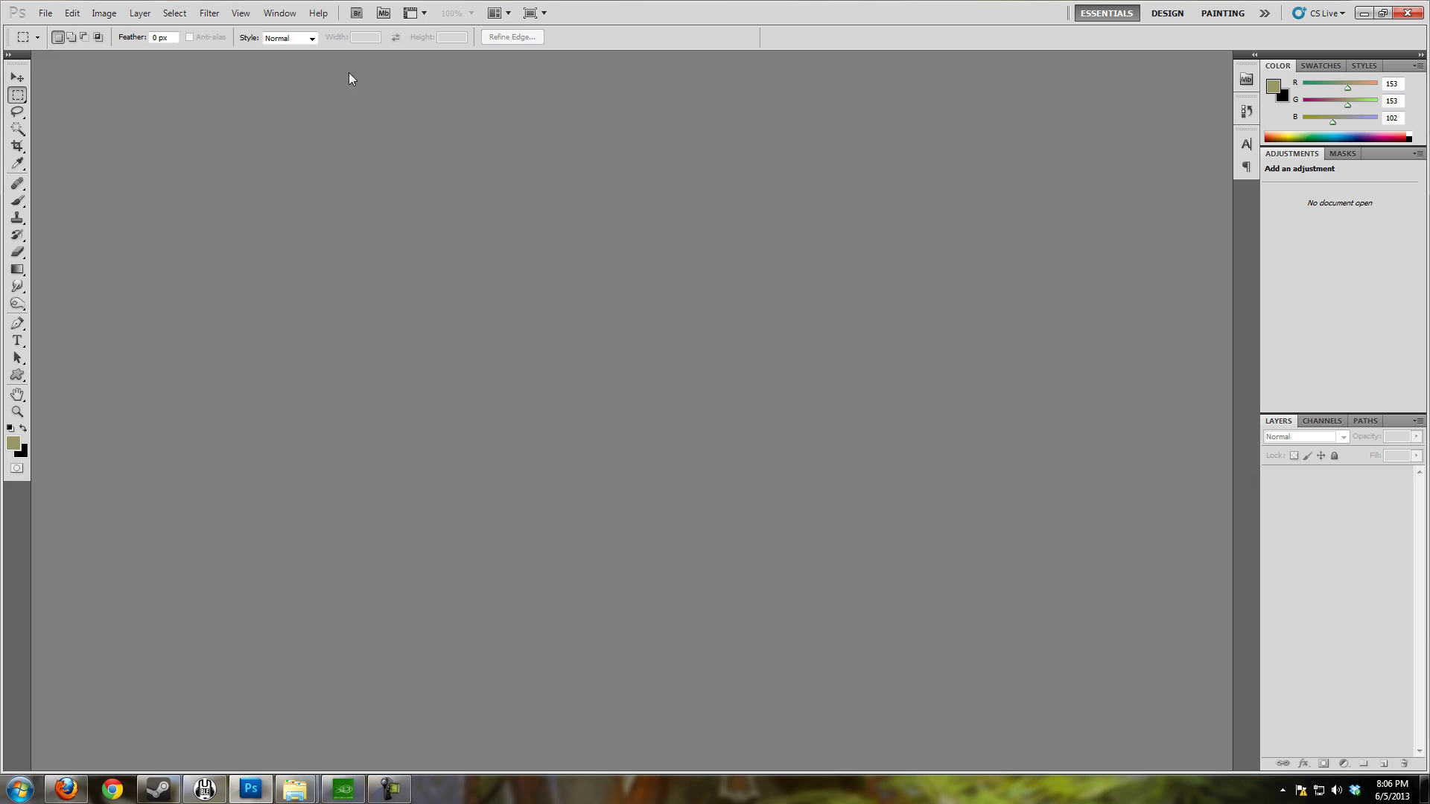
{"action": "left_click", "coordinate": [39, 18]}
{"action": "left_click", "coordinate": [65, 39]}
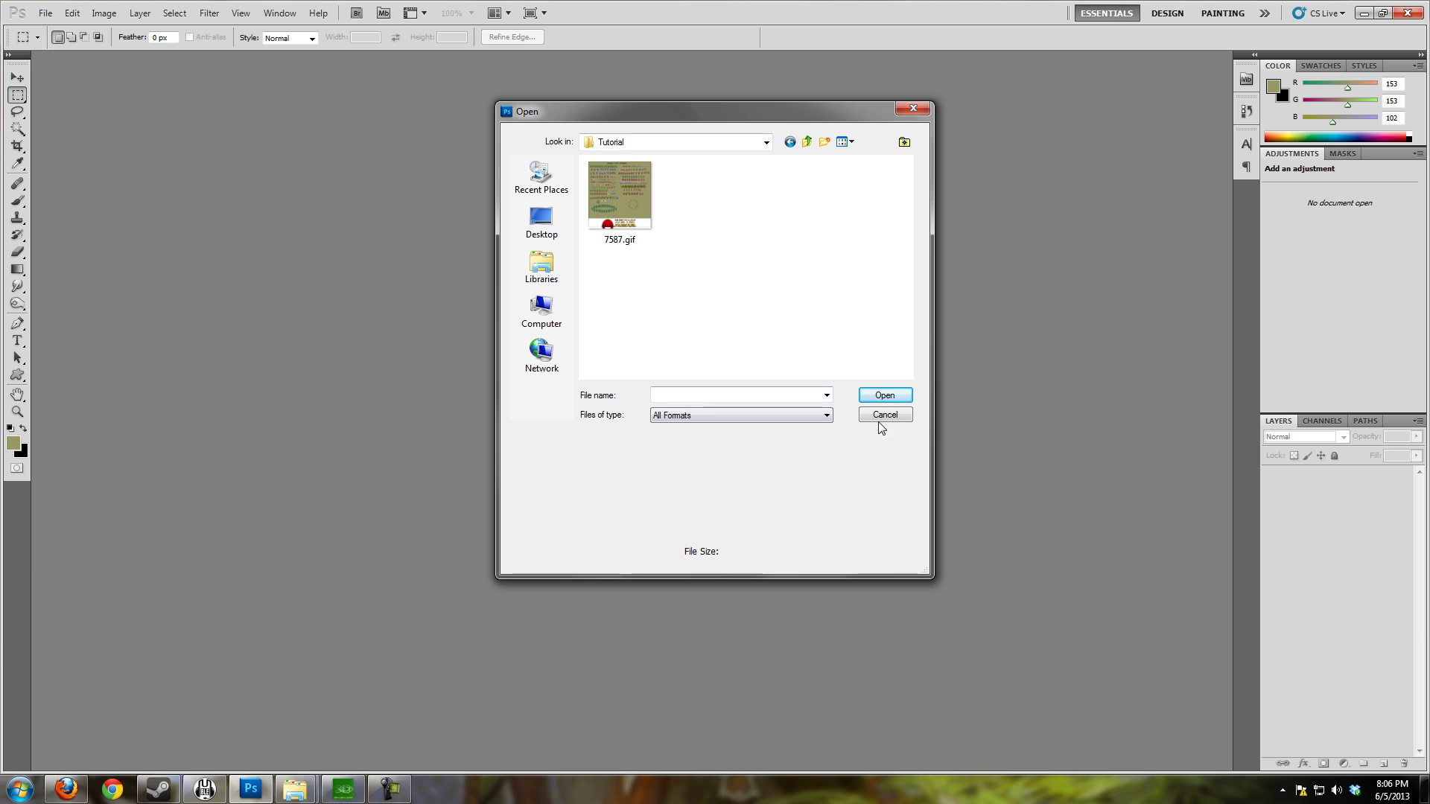
{"action": "left_click", "coordinate": [619, 195]}
{"action": "left_click", "coordinate": [884, 396]}
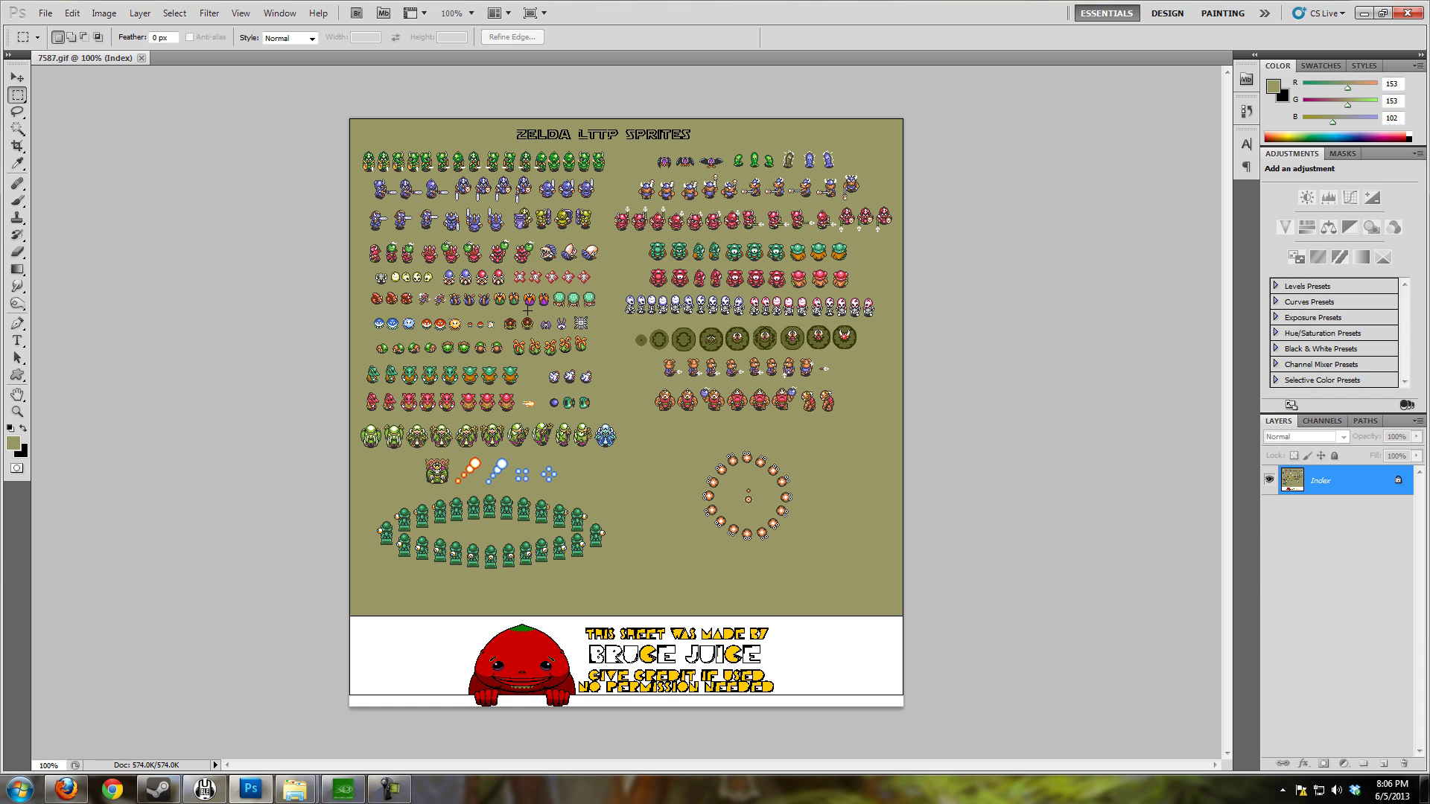
{"action": "left_click", "coordinate": [43, 12]}
{"action": "left_click", "coordinate": [56, 28]}
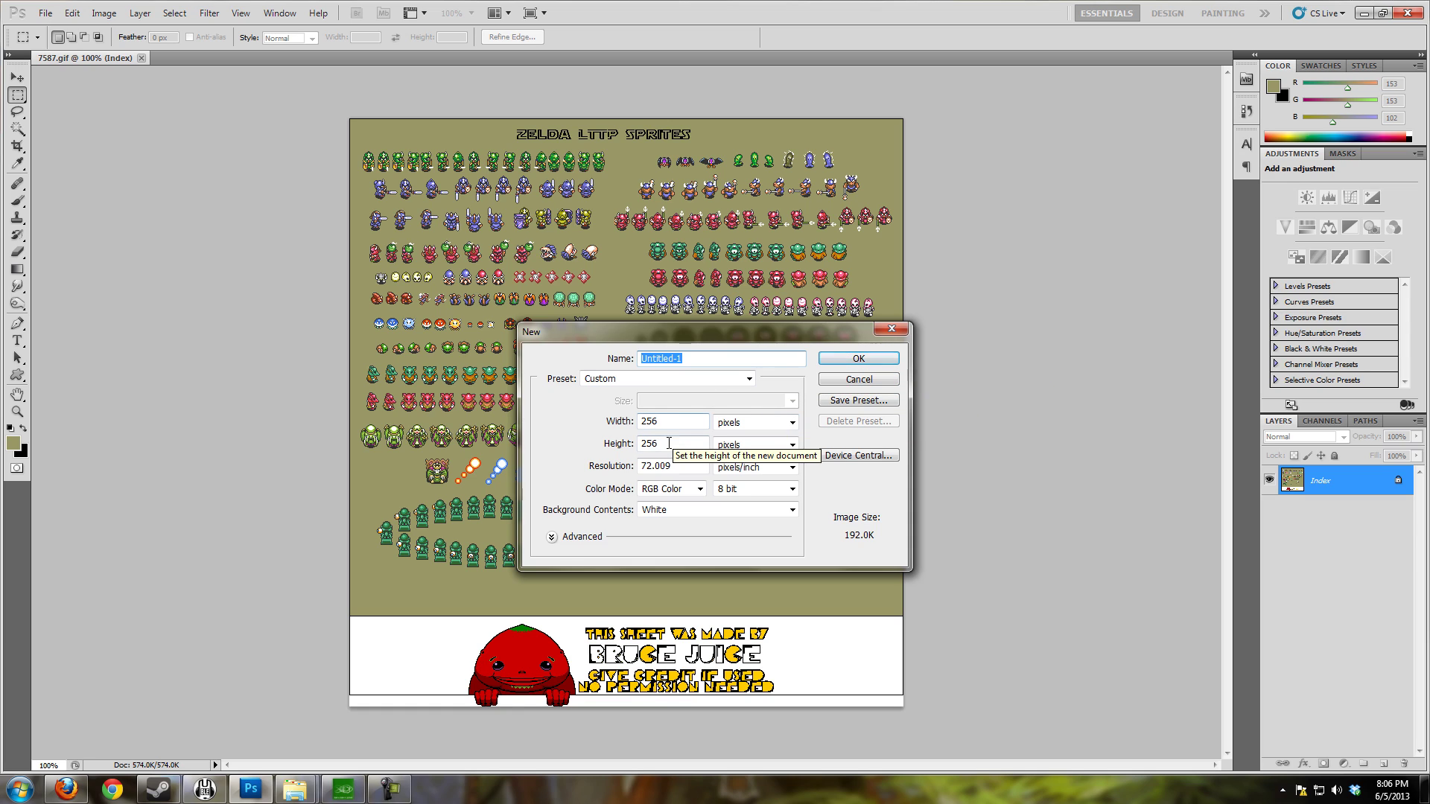
Step: Create the 256 × 256 document, convert Background to Layer 0, add Layer 1, delete Layer 0
{"action": "left_click", "coordinate": [855, 359]}
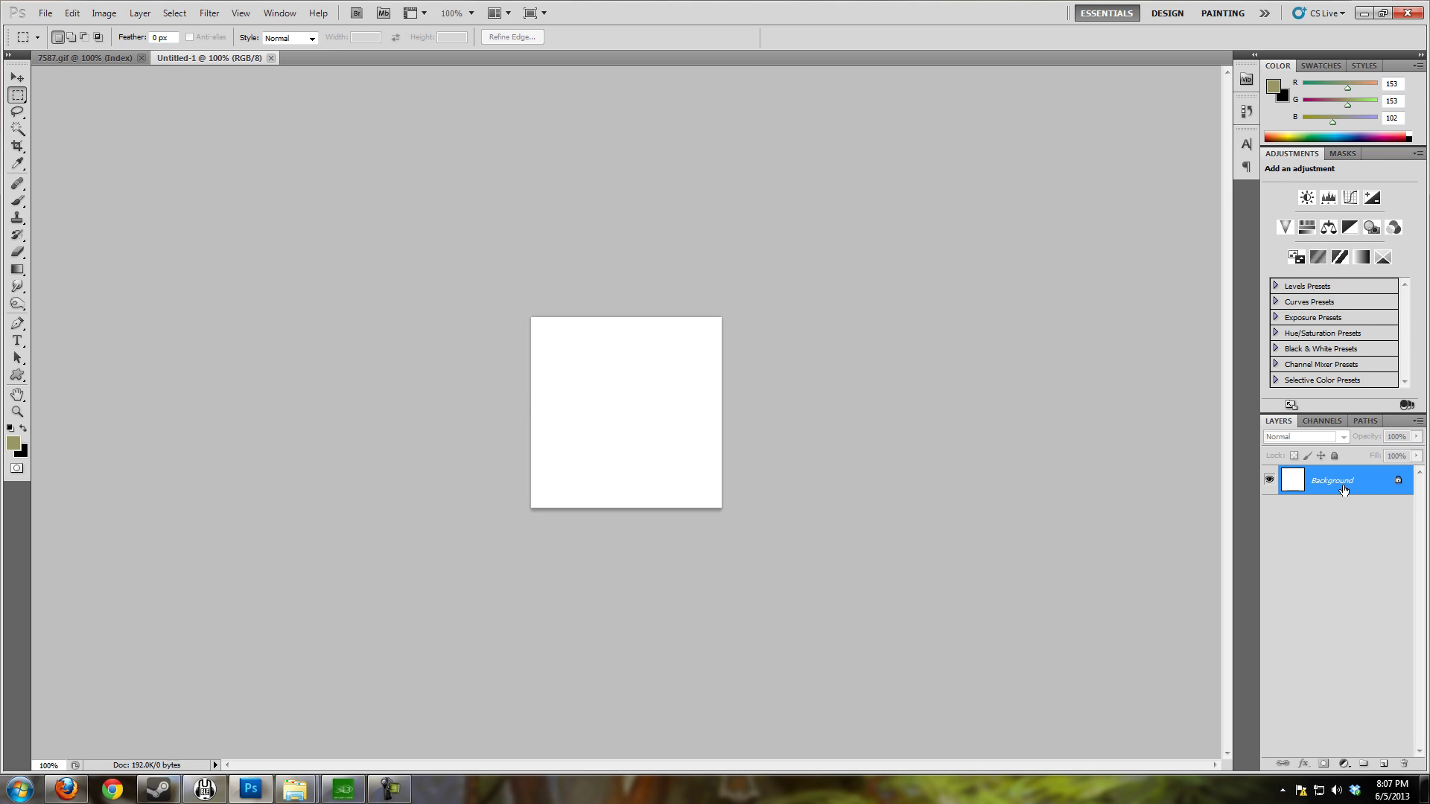
{"action": "double_click", "coordinate": [1340, 486]}
{"action": "left_click", "coordinate": [843, 430]}
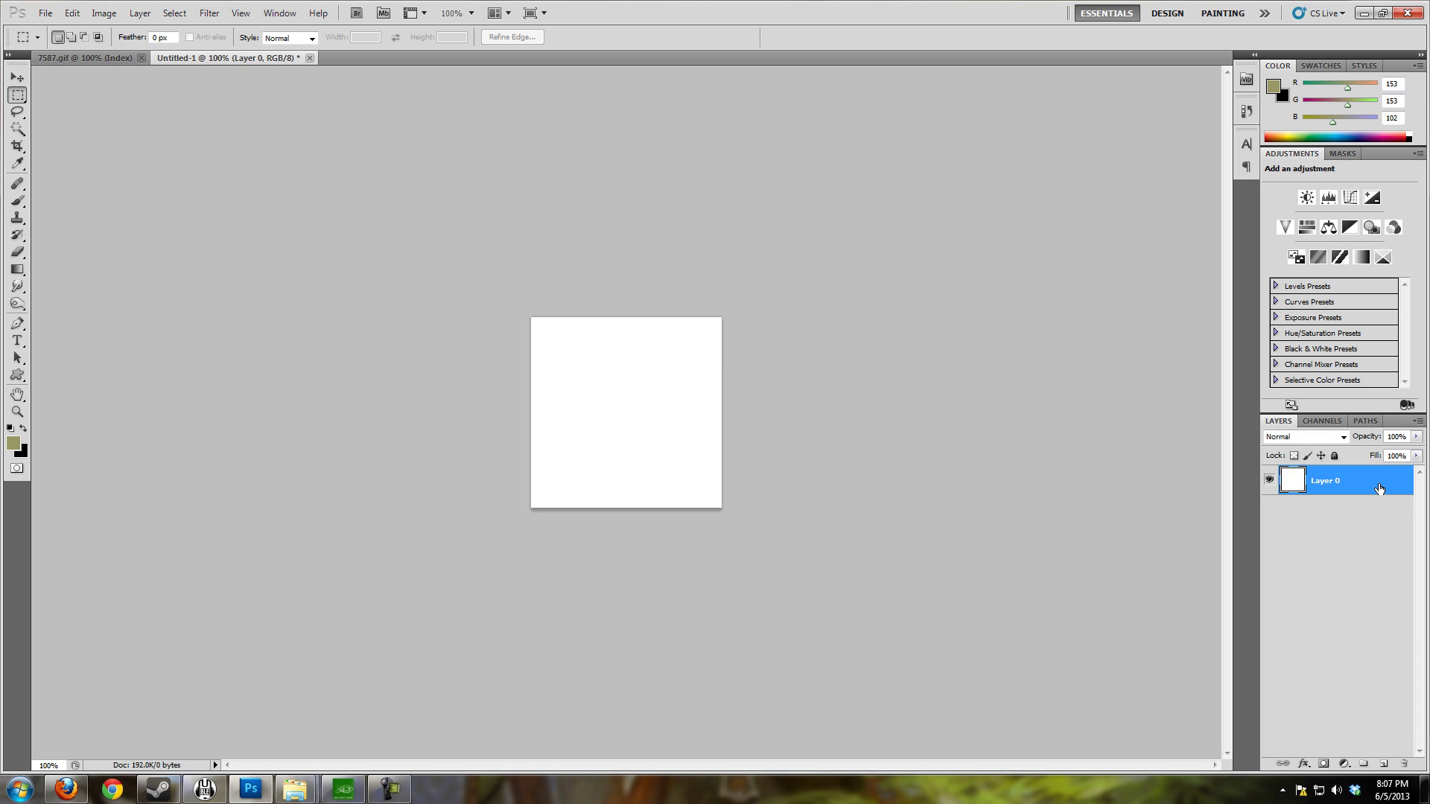
{"action": "left_click", "coordinate": [1384, 765]}
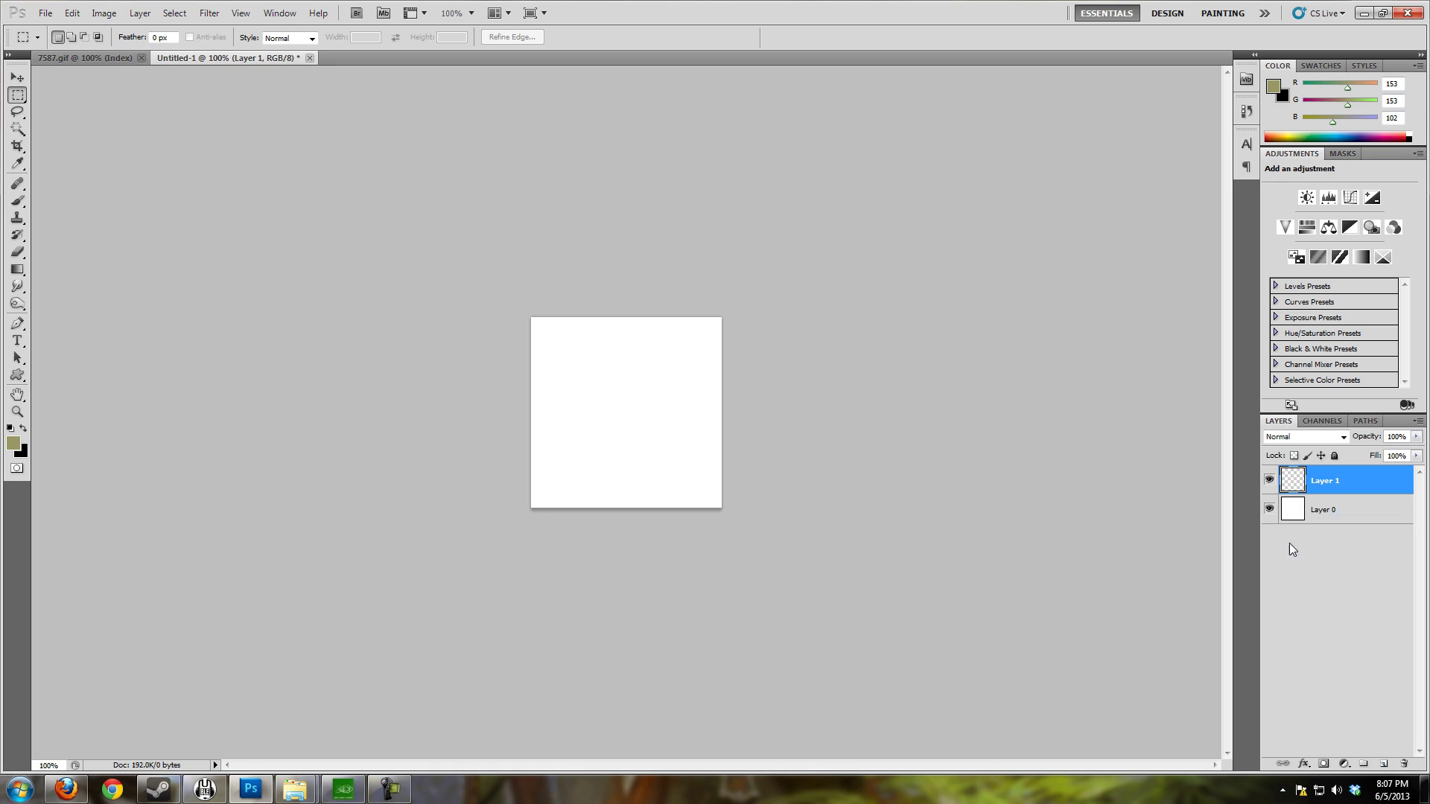
{"action": "mouse_move", "coordinate": [1286, 480]}
{"action": "left_mouse_down"}
{"action": "mouse_move", "coordinate": [1296, 514]}
{"action": "mouse_move", "coordinate": [1294, 478]}
{"action": "left_mouse_up"}
{"action": "left_click", "coordinate": [1374, 519]}
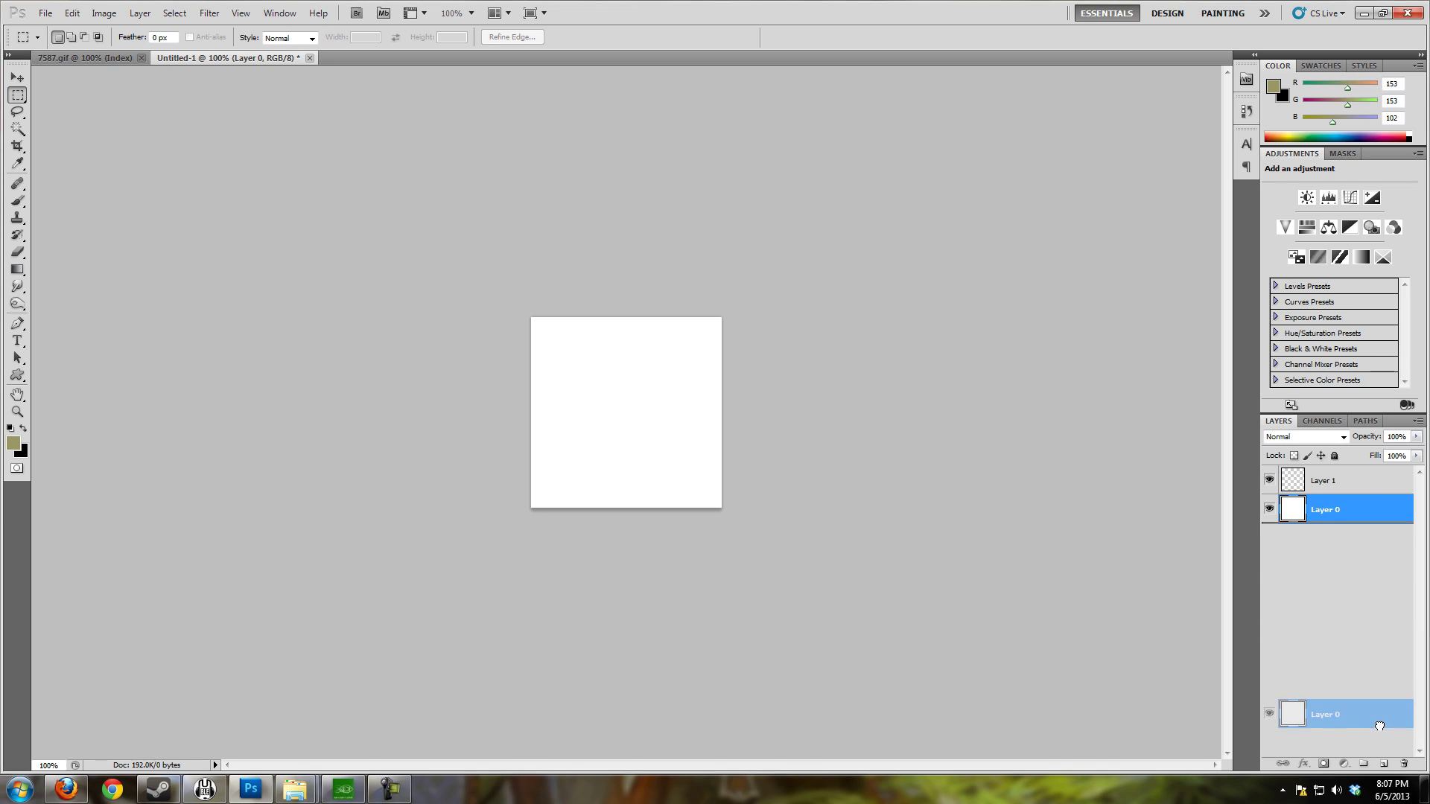
{"action": "left_click_drag", "start_coordinate": [1380, 726], "coordinate": [1404, 763]}
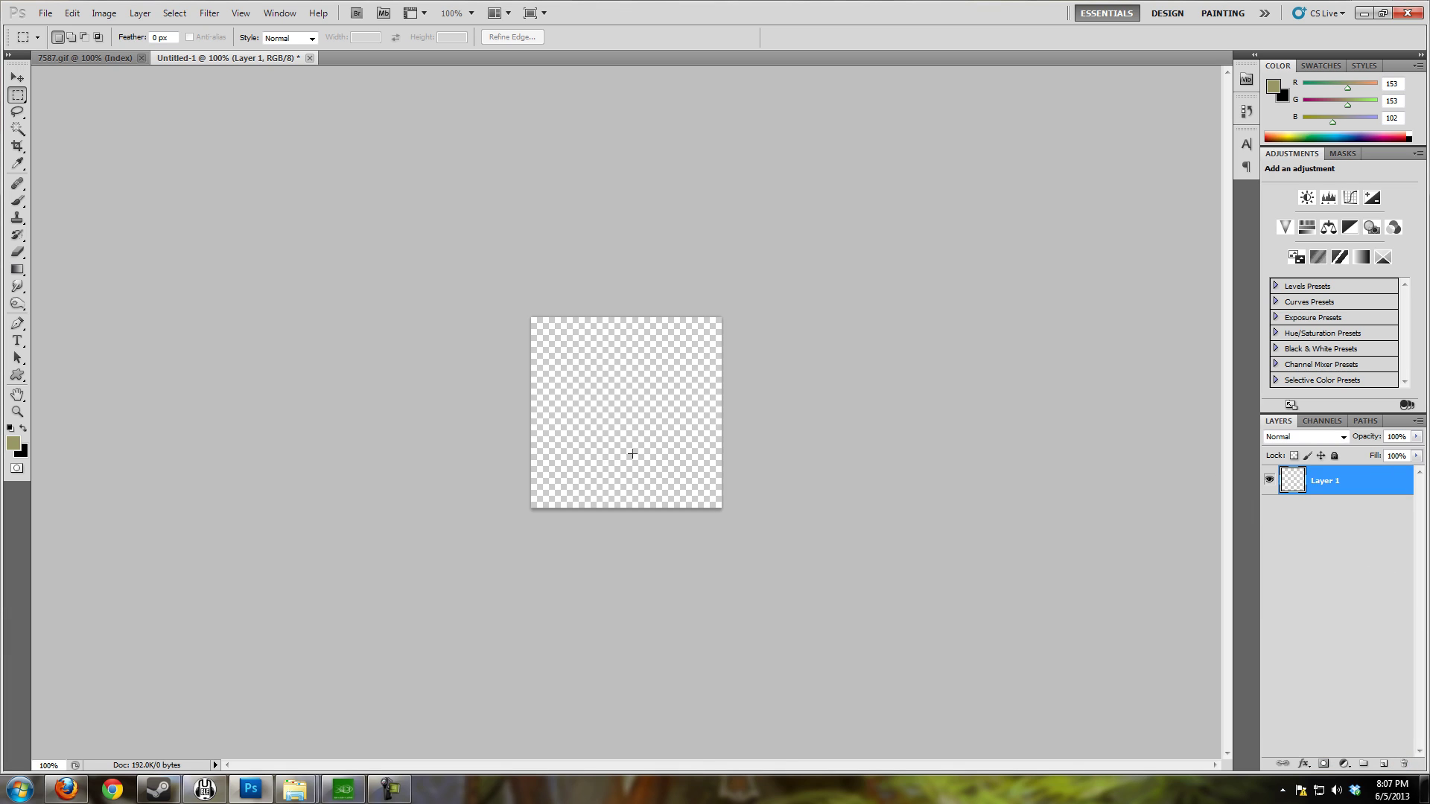
Step: Zoom into 7587.gif, marquee the blue sprite, and go back to Untitled-1
{"action": "left_click", "coordinate": [60, 59]}
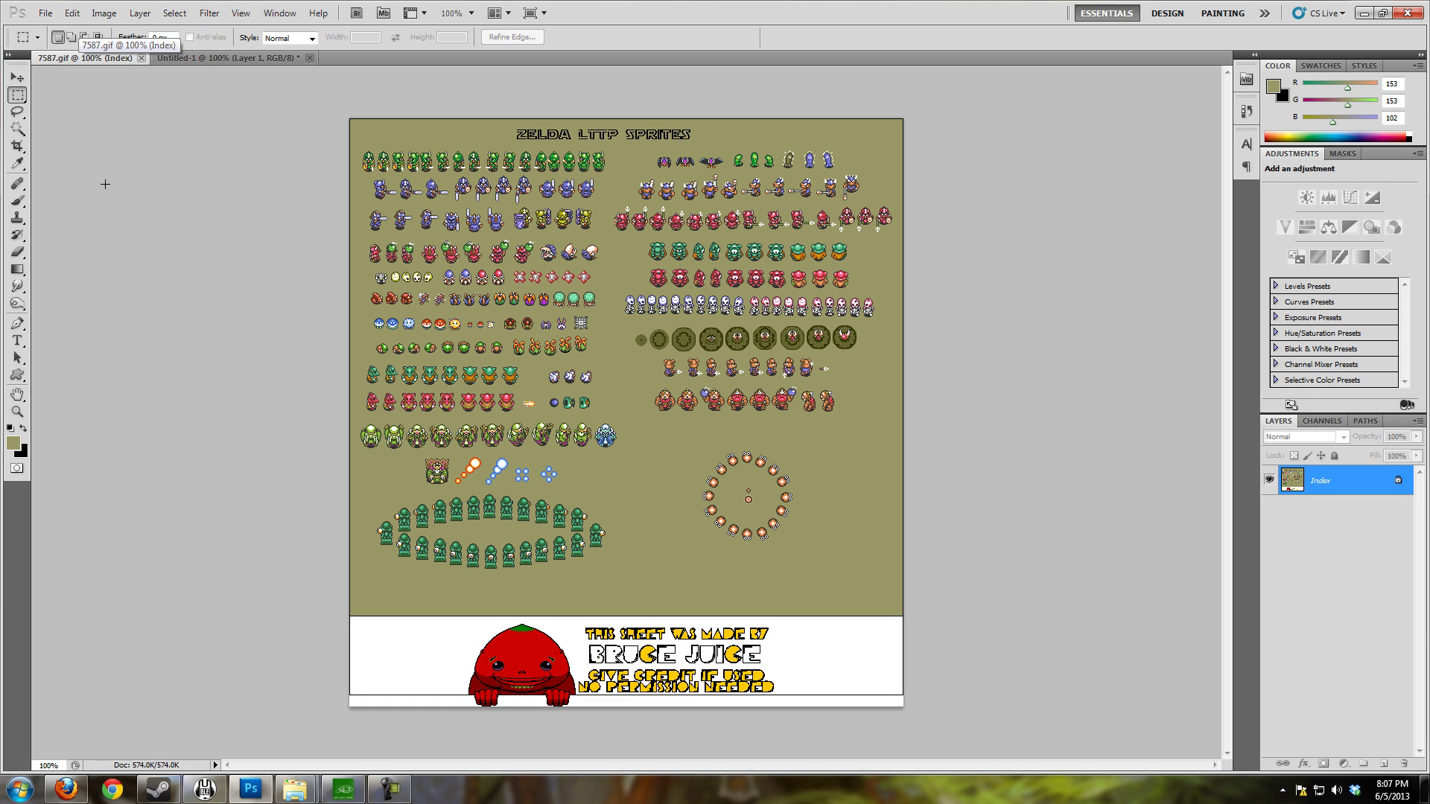
{"action": "scroll", "coordinate": [599, 494], "scroll_direction": "up", "scroll_amount": 10}
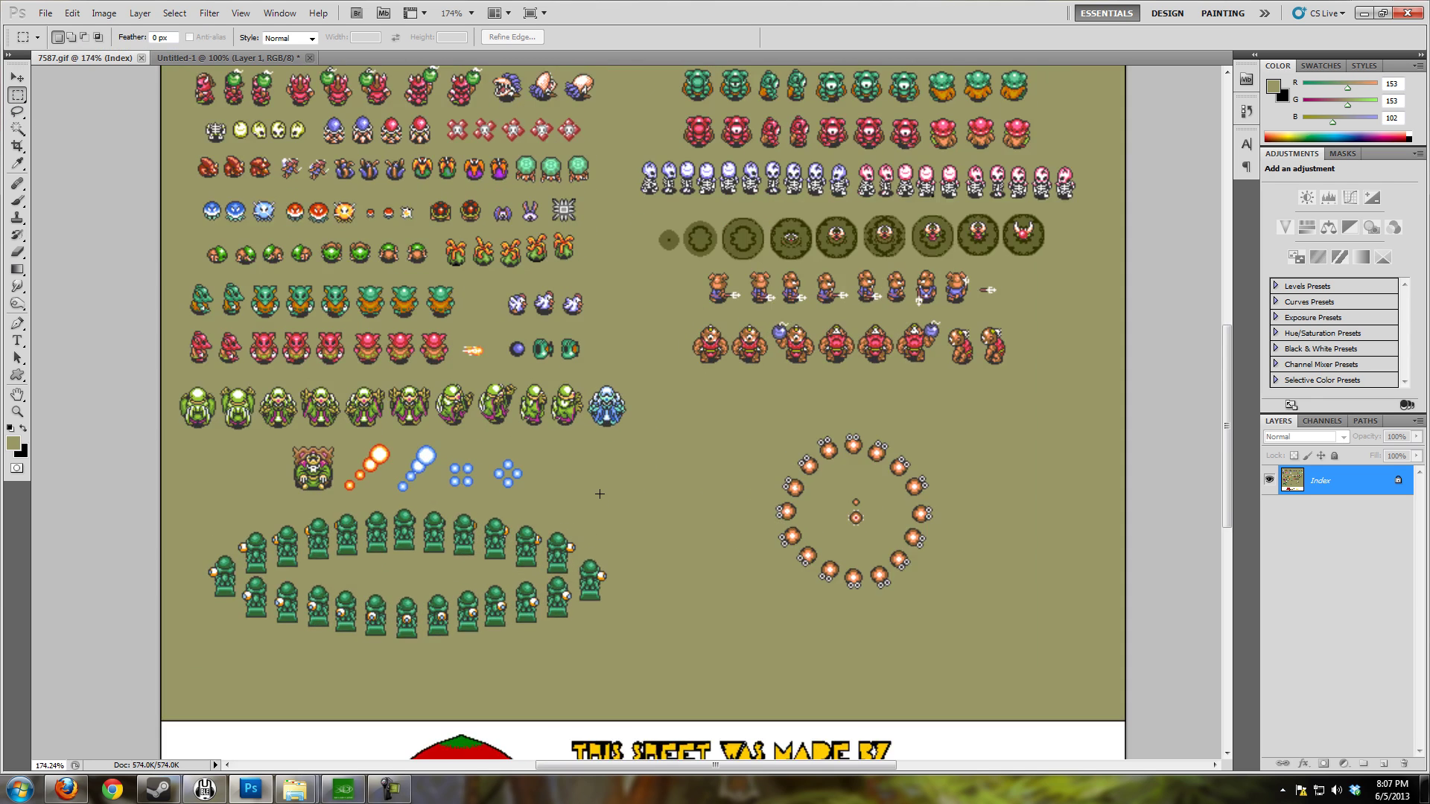
{"action": "left_click_drag", "start_coordinate": [568, 394], "coordinate": [622, 457]}
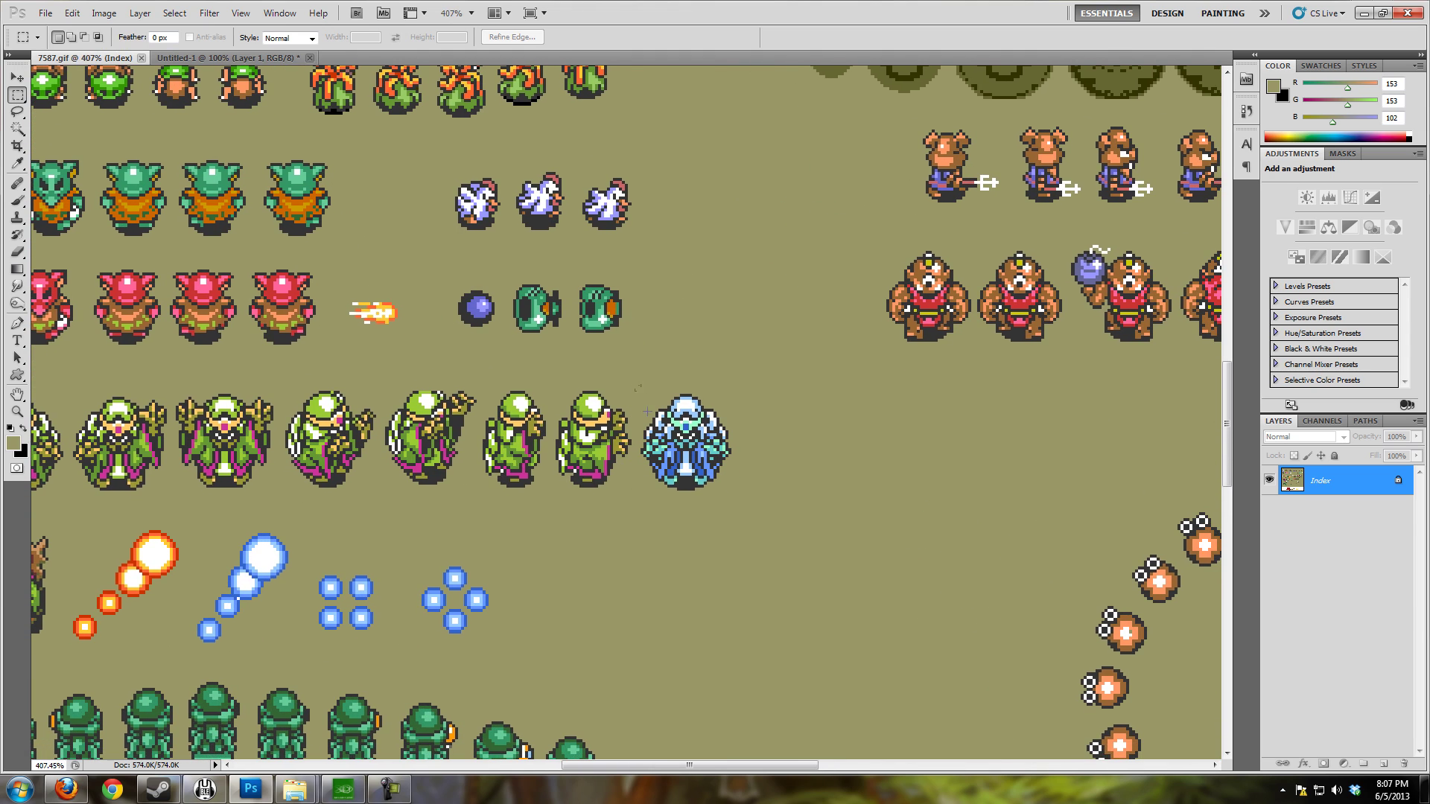
{"action": "left_click_drag", "start_coordinate": [718, 500], "coordinate": [740, 502]}
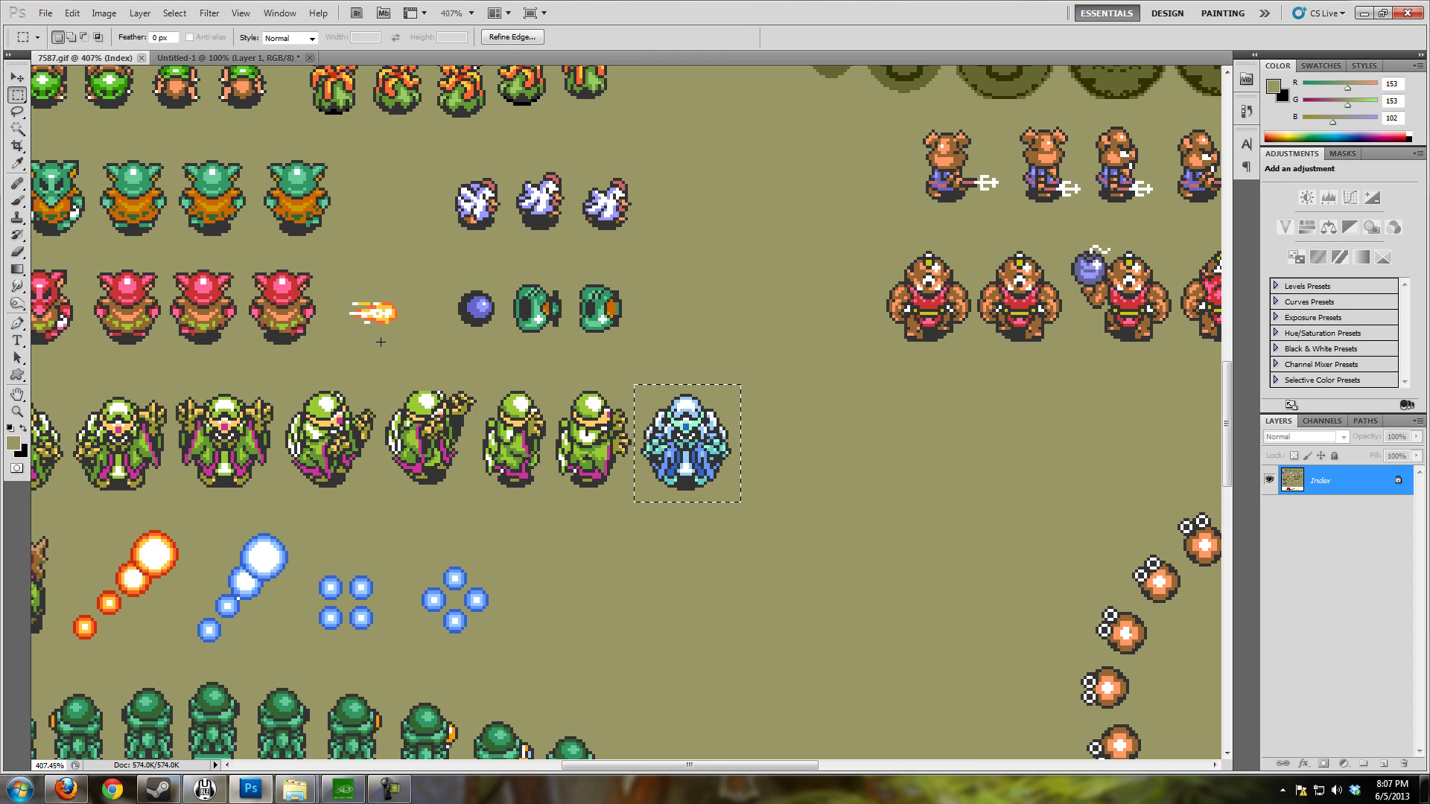
{"action": "left_click", "coordinate": [228, 57]}
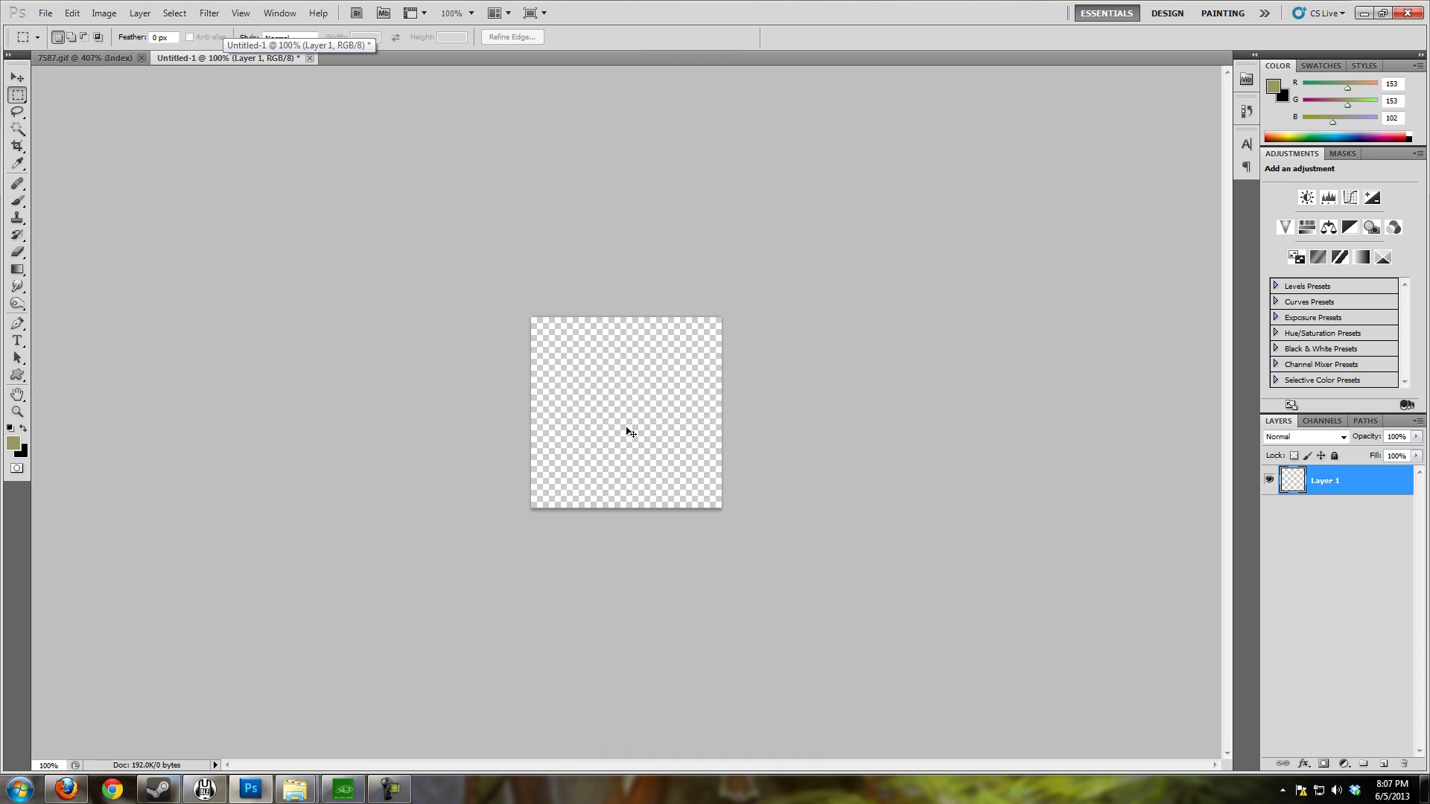
Step: Paste the blue sprite into Untitled-1, zoom in, and delete the olive strips above and below
{"action": "key", "text": "ctrl+v"}
{"action": "mouse_move", "coordinate": [577, 401]}
{"action": "left_mouse_down"}
{"action": "mouse_move", "coordinate": [640, 446]}
{"action": "mouse_move", "coordinate": [584, 427]}
{"action": "mouse_move", "coordinate": [584, 383]}
{"action": "left_mouse_up"}
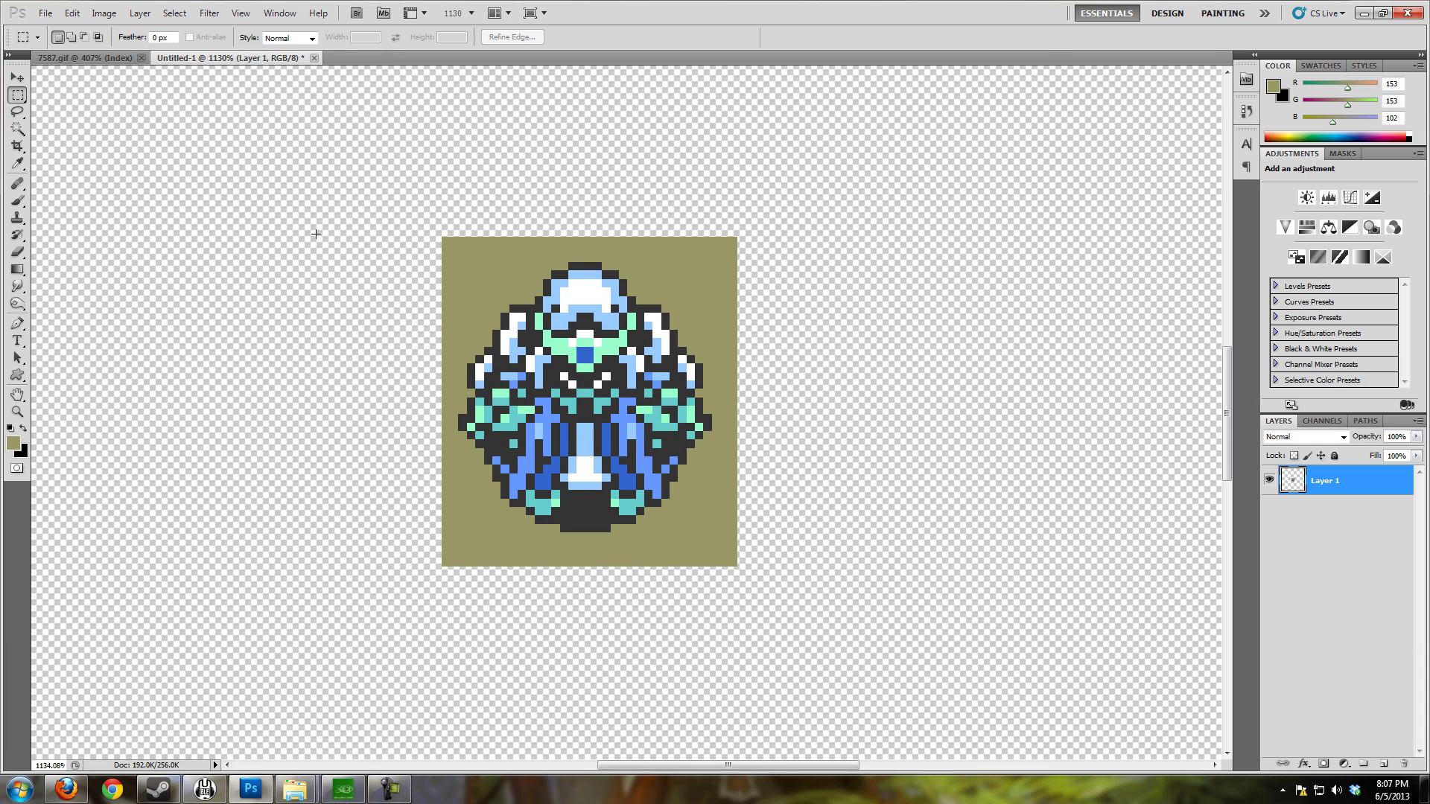
{"action": "key", "text": "ctrl+plus"}
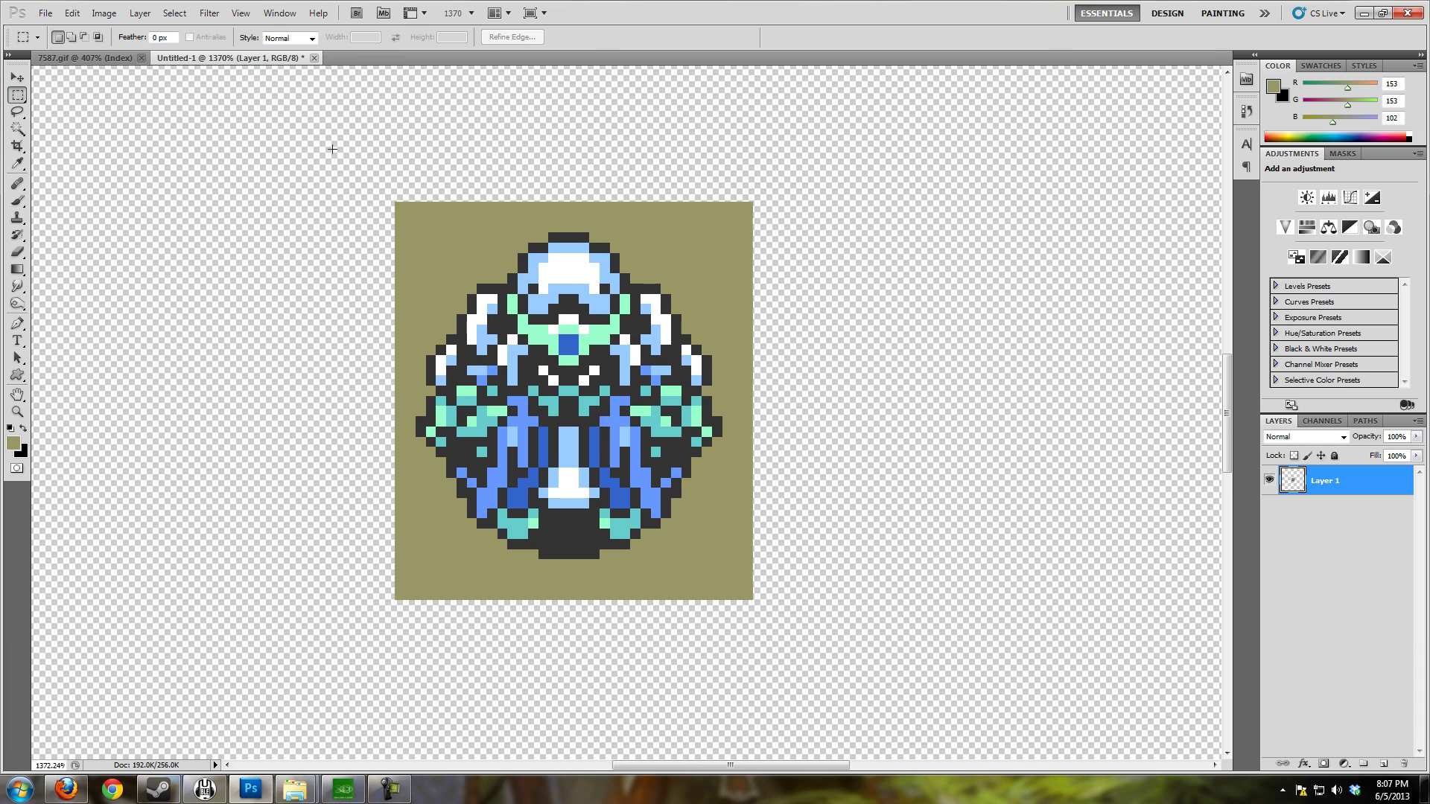
{"action": "left_click_drag", "start_coordinate": [323, 140], "coordinate": [876, 233]}
{"action": "key", "text": "Delete"}
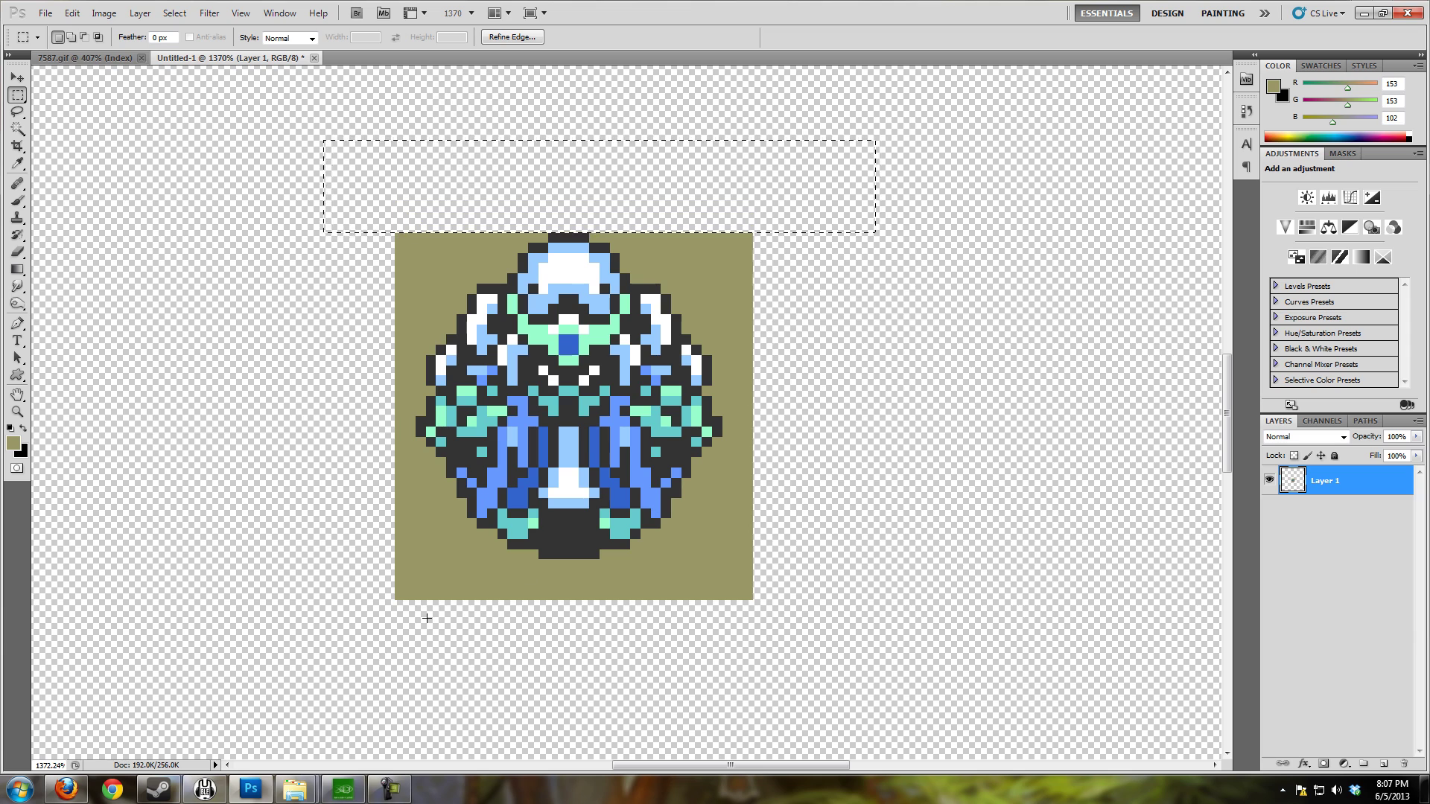
{"action": "left_click", "coordinate": [427, 618]}
{"action": "left_click_drag", "start_coordinate": [374, 662], "coordinate": [836, 570]}
{"action": "key", "text": "Delete"}
Step: Marquee and delete olive background blocks along the sprite's sides and corners
{"action": "left_click_drag", "start_coordinate": [282, 652], "coordinate": [897, 559]}
{"action": "key", "text": "Delete"}
{"action": "left_click", "coordinate": [827, 249]}
{"action": "left_click_drag", "start_coordinate": [845, 172], "coordinate": [734, 645]}
{"action": "key", "text": "Delete"}
{"action": "left_click_drag", "start_coordinate": [283, 171], "coordinate": [456, 478]}
{"action": "key", "text": "Delete"}
{"action": "left_click", "coordinate": [456, 485]}
{"action": "key", "text": "Delete"}
{"action": "left_click_drag", "start_coordinate": [804, 181], "coordinate": [672, 313]}
{"action": "key", "text": "Delete"}
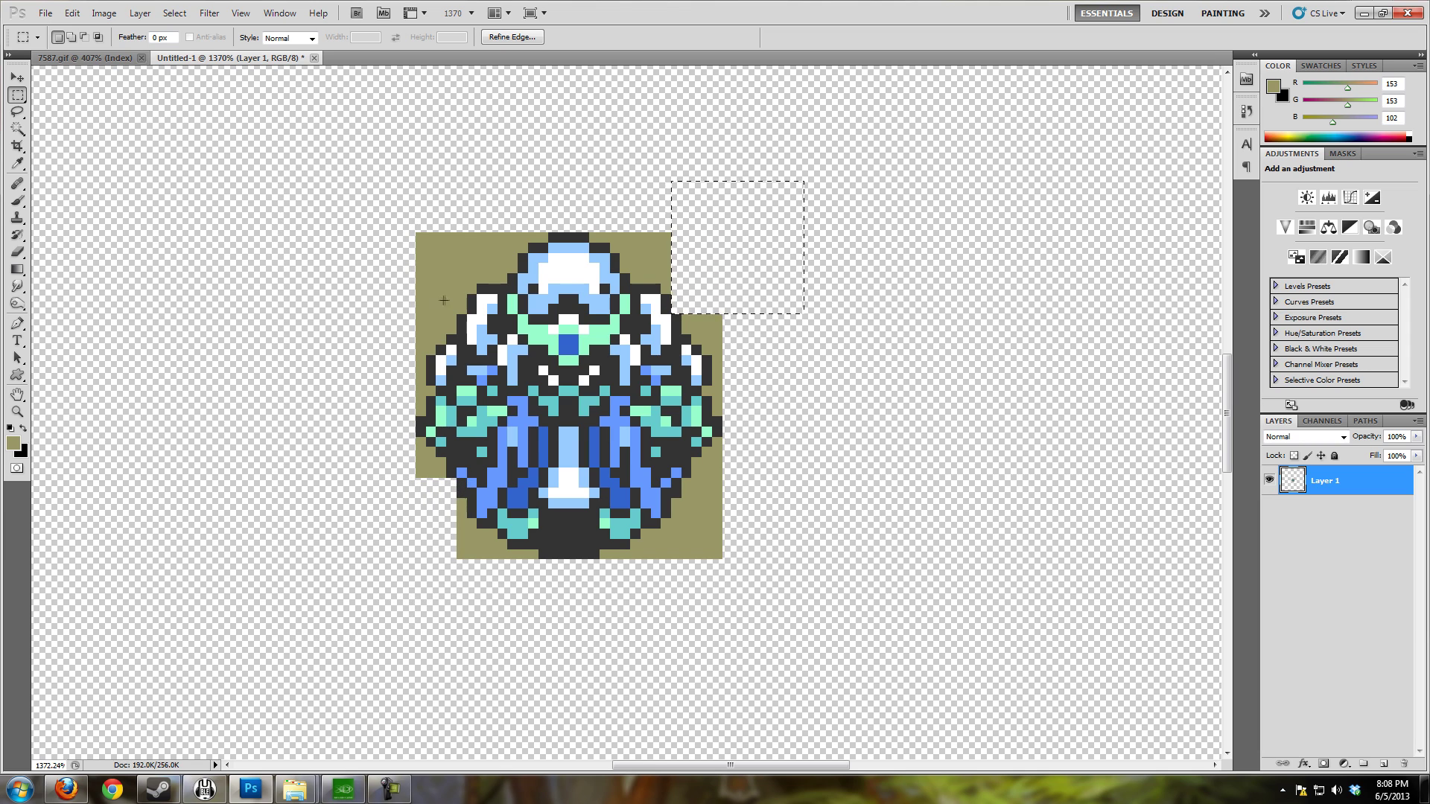
{"action": "left_click_drag", "start_coordinate": [465, 314], "coordinate": [353, 169]}
{"action": "key", "text": "Delete"}
{"action": "key", "text": "Delete"}
{"action": "left_click_drag", "start_coordinate": [767, 620], "coordinate": [692, 457]}
{"action": "key", "text": "Delete"}
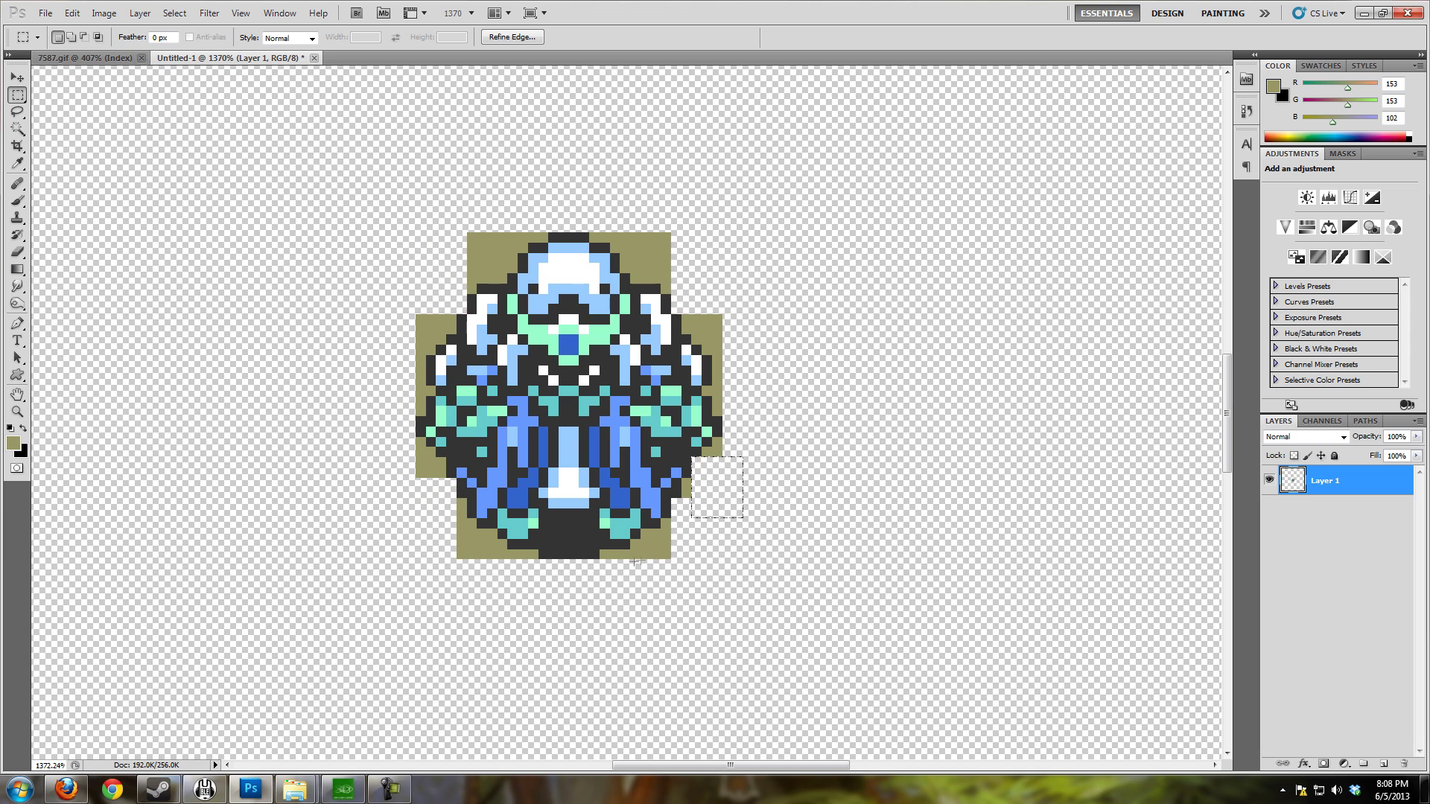
{"action": "left_click_drag", "start_coordinate": [639, 528], "coordinate": [704, 581]}
Step: Delete the remaining olive patches around the sprite, leaving only a thin olive edge
{"action": "key", "text": "Delete"}
{"action": "left_click_drag", "start_coordinate": [499, 528], "coordinate": [436, 581]}
{"action": "key", "text": "Delete"}
{"action": "left_click_drag", "start_coordinate": [406, 191], "coordinate": [508, 284]}
{"action": "key", "text": "Delete"}
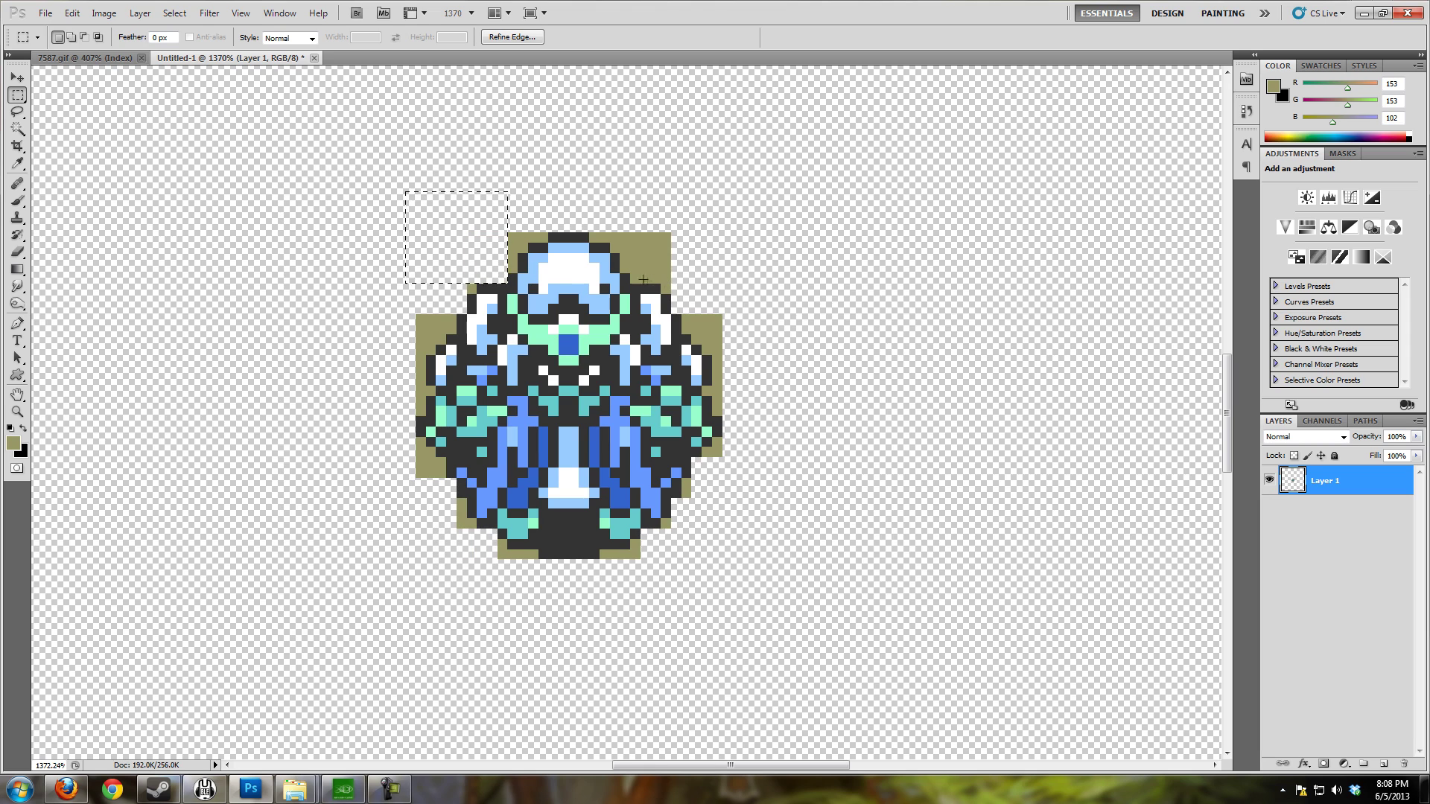
{"action": "left_click_drag", "start_coordinate": [704, 201], "coordinate": [631, 286]}
{"action": "key", "text": "Delete"}
{"action": "left_click_drag", "start_coordinate": [600, 161], "coordinate": [631, 217]}
{"action": "key", "text": "Delete"}
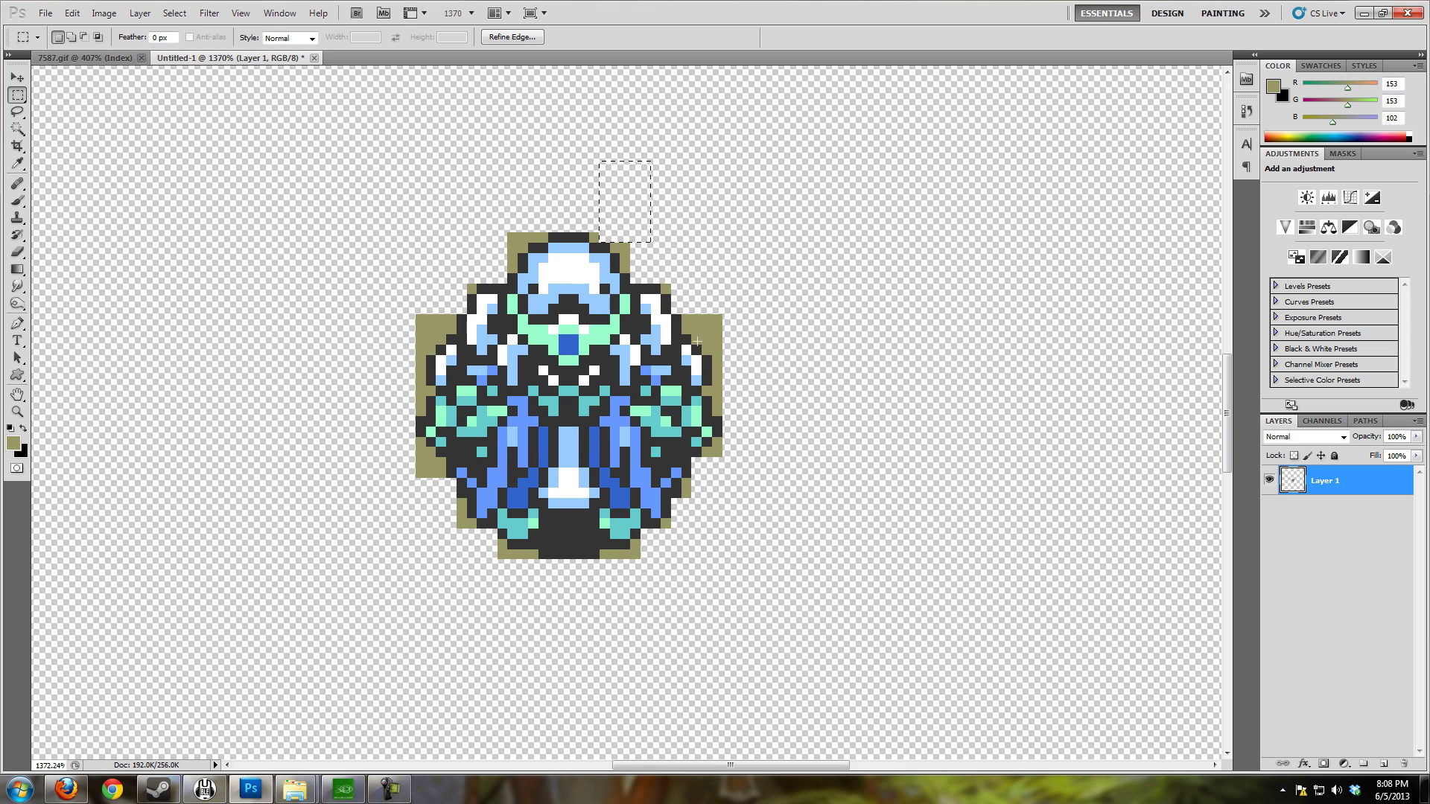
{"action": "left_click_drag", "start_coordinate": [752, 294], "coordinate": [692, 345]}
{"action": "key", "text": "Delete"}
{"action": "left_click_drag", "start_coordinate": [446, 345], "coordinate": [364, 284]}
{"action": "key", "text": "Delete"}
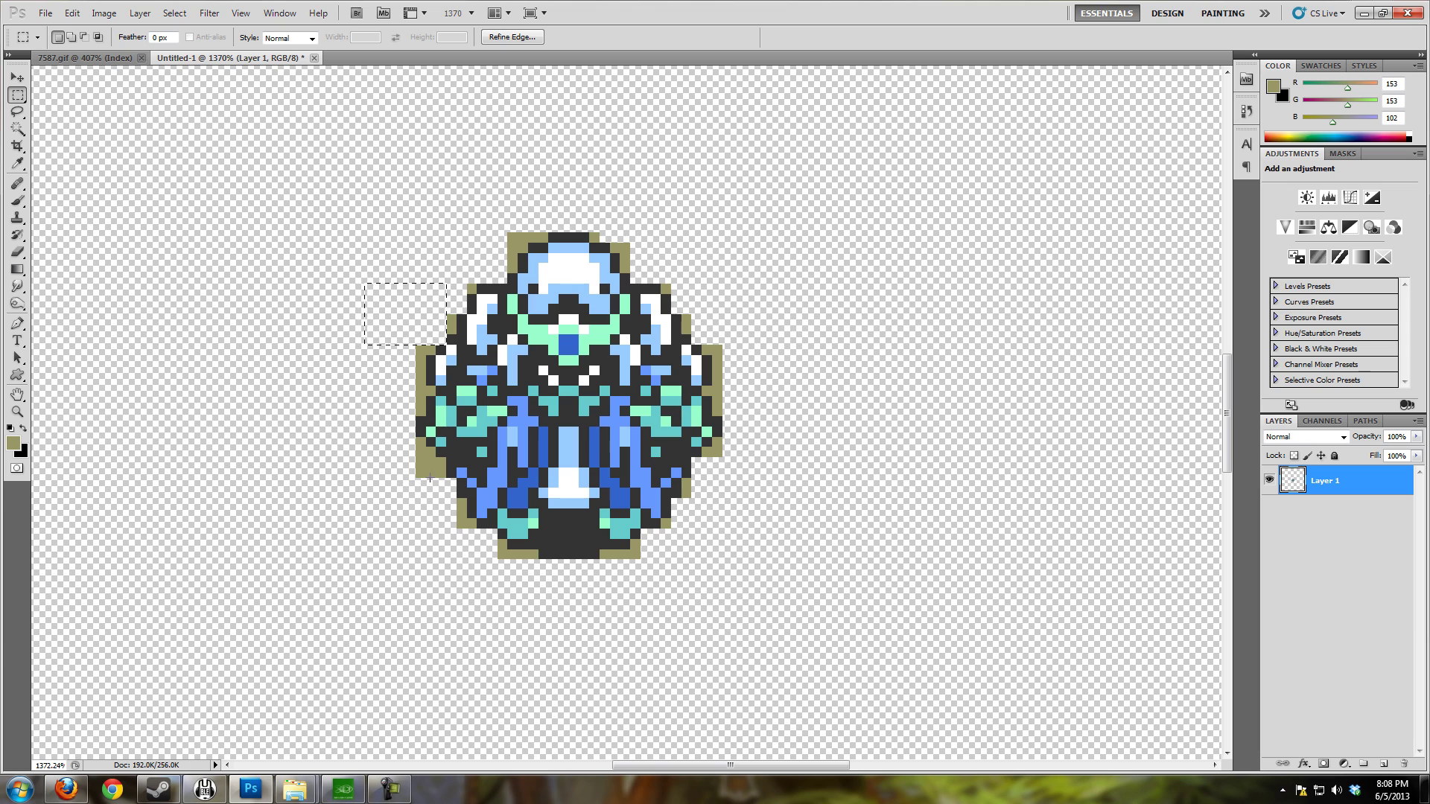
{"action": "left_click_drag", "start_coordinate": [436, 447], "coordinate": [395, 498]}
{"action": "left_click_drag", "start_coordinate": [774, 294], "coordinate": [712, 414]}
{"action": "key", "text": "Delete"}
{"action": "left_click_drag", "start_coordinate": [711, 600], "coordinate": [601, 553]}
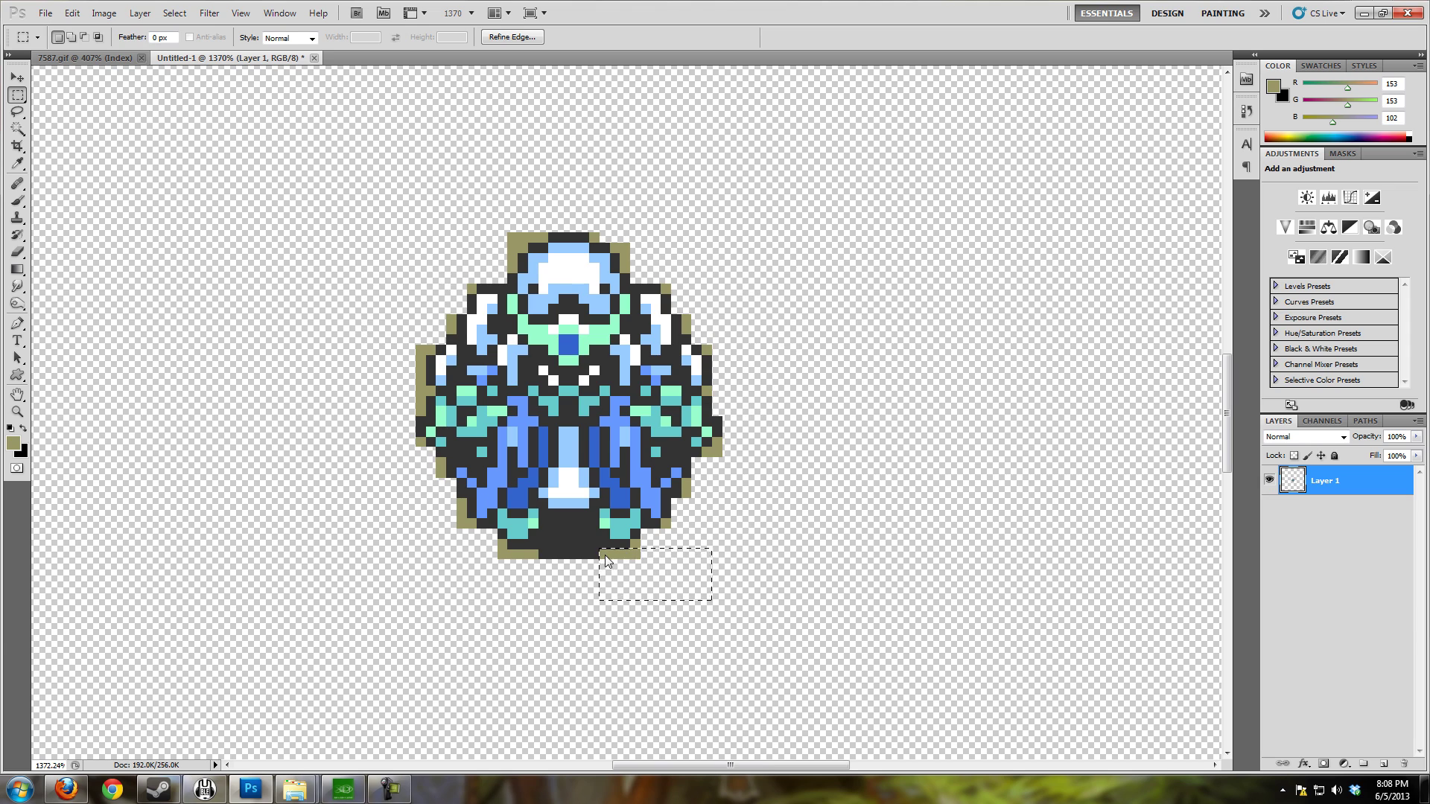
{"action": "key", "text": "Delete"}
{"action": "left_click_drag", "start_coordinate": [466, 590], "coordinate": [538, 549]}
{"action": "key", "text": "Delete"}
{"action": "left_click_drag", "start_coordinate": [364, 293], "coordinate": [426, 416]}
{"action": "key", "text": "Delete"}
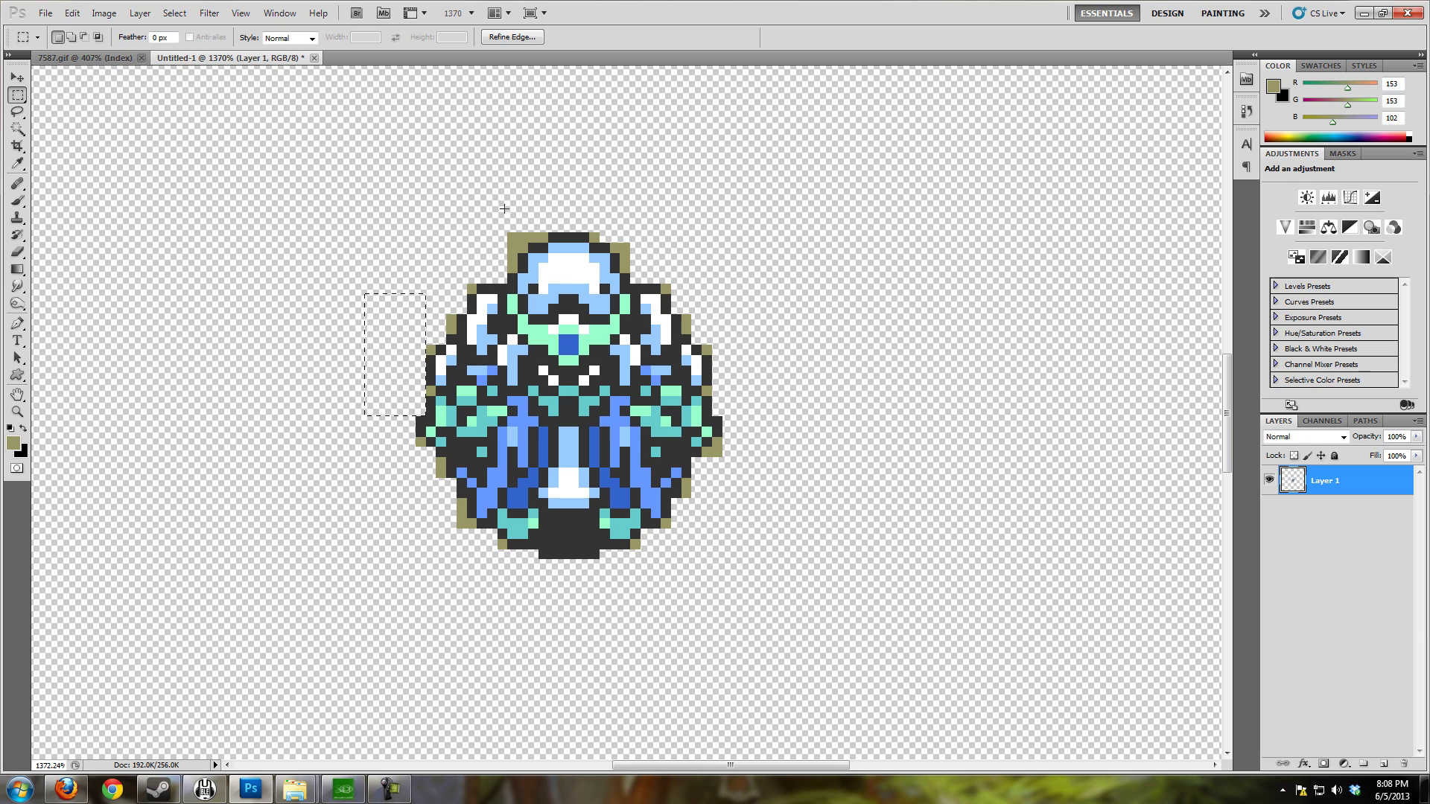
Step: Deselect and set the Eraser tool to Pencil mode, undoing a soft brush erase
{"action": "left_click", "coordinate": [503, 234]}
{"action": "left_click", "coordinate": [18, 253]}
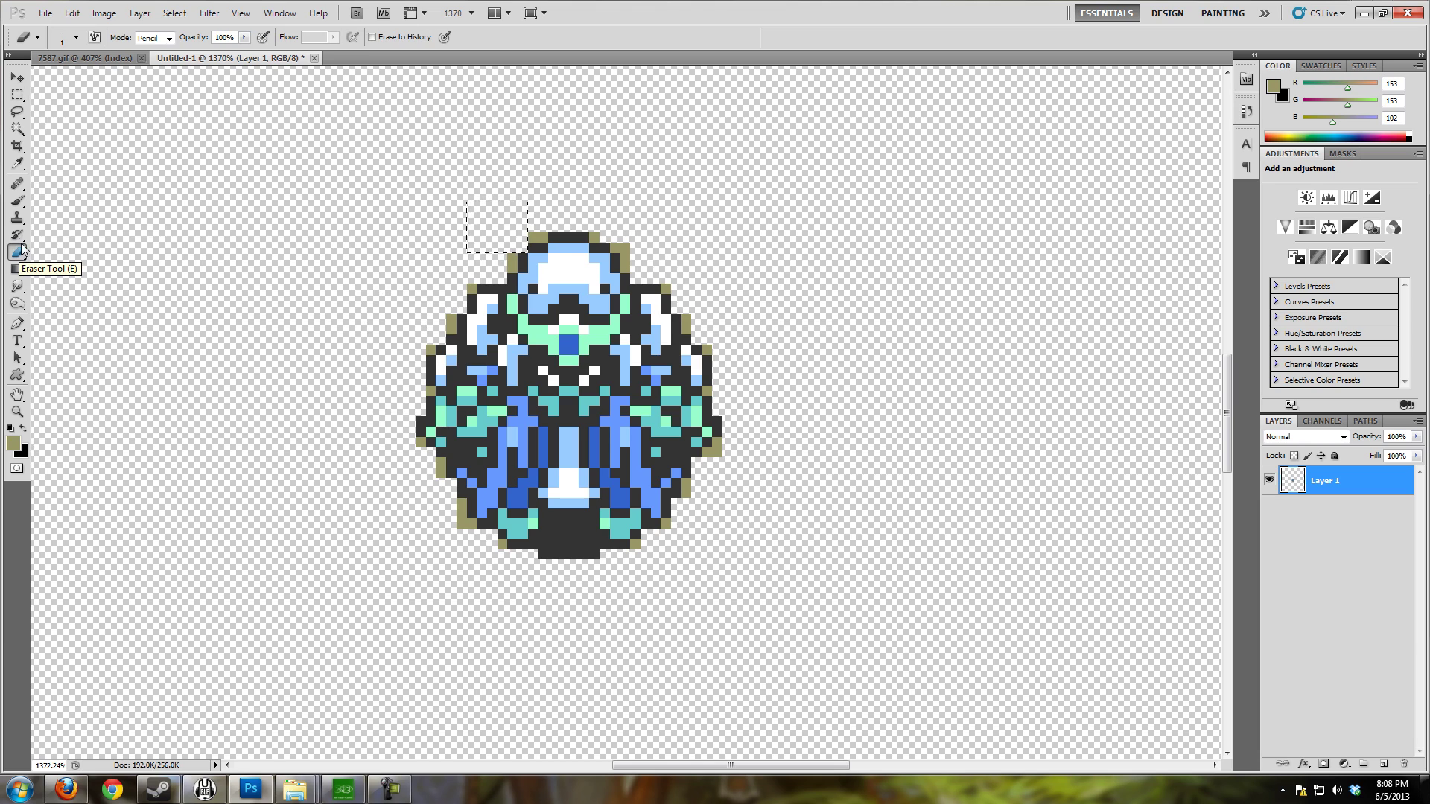
{"action": "left_click", "coordinate": [168, 38]}
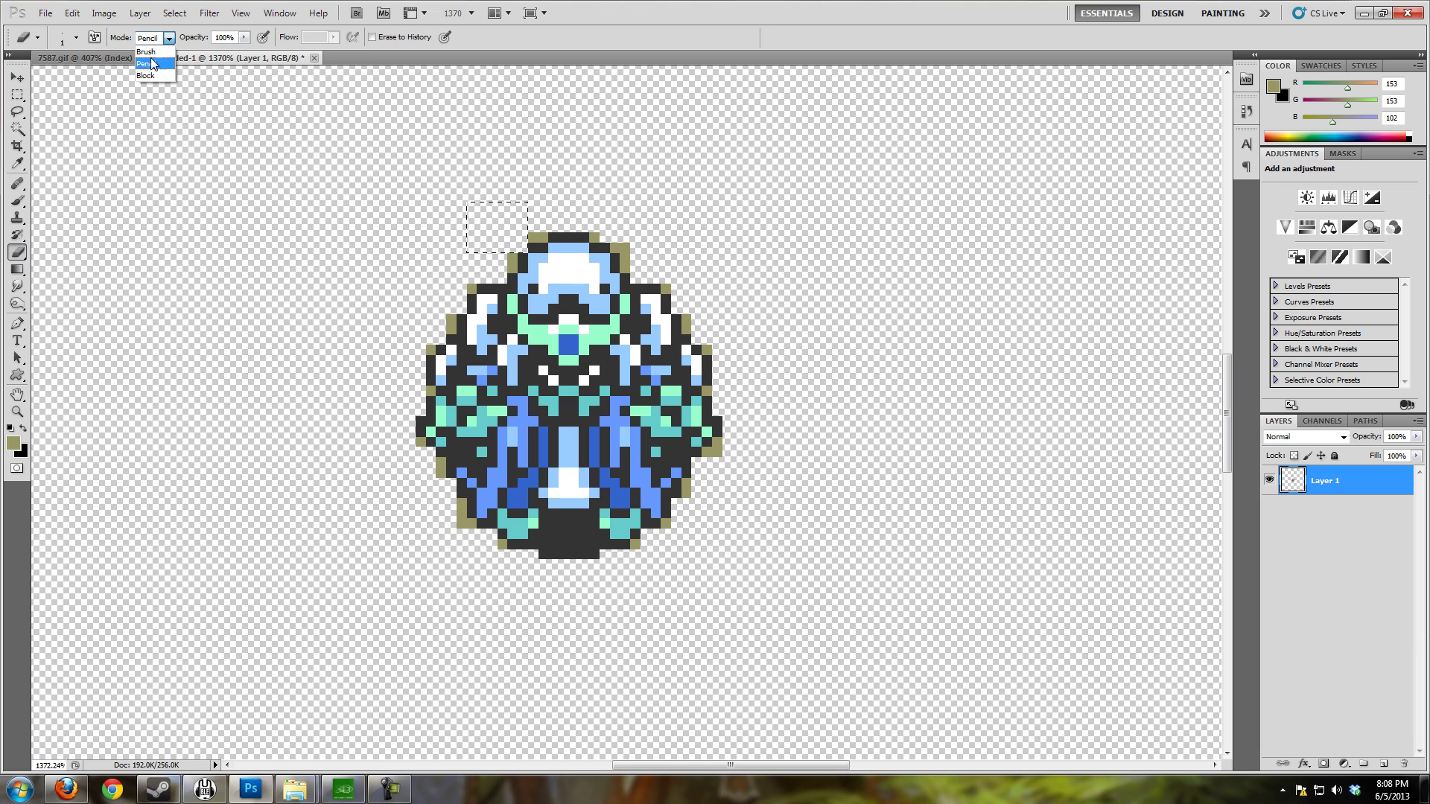
{"action": "left_click", "coordinate": [159, 53]}
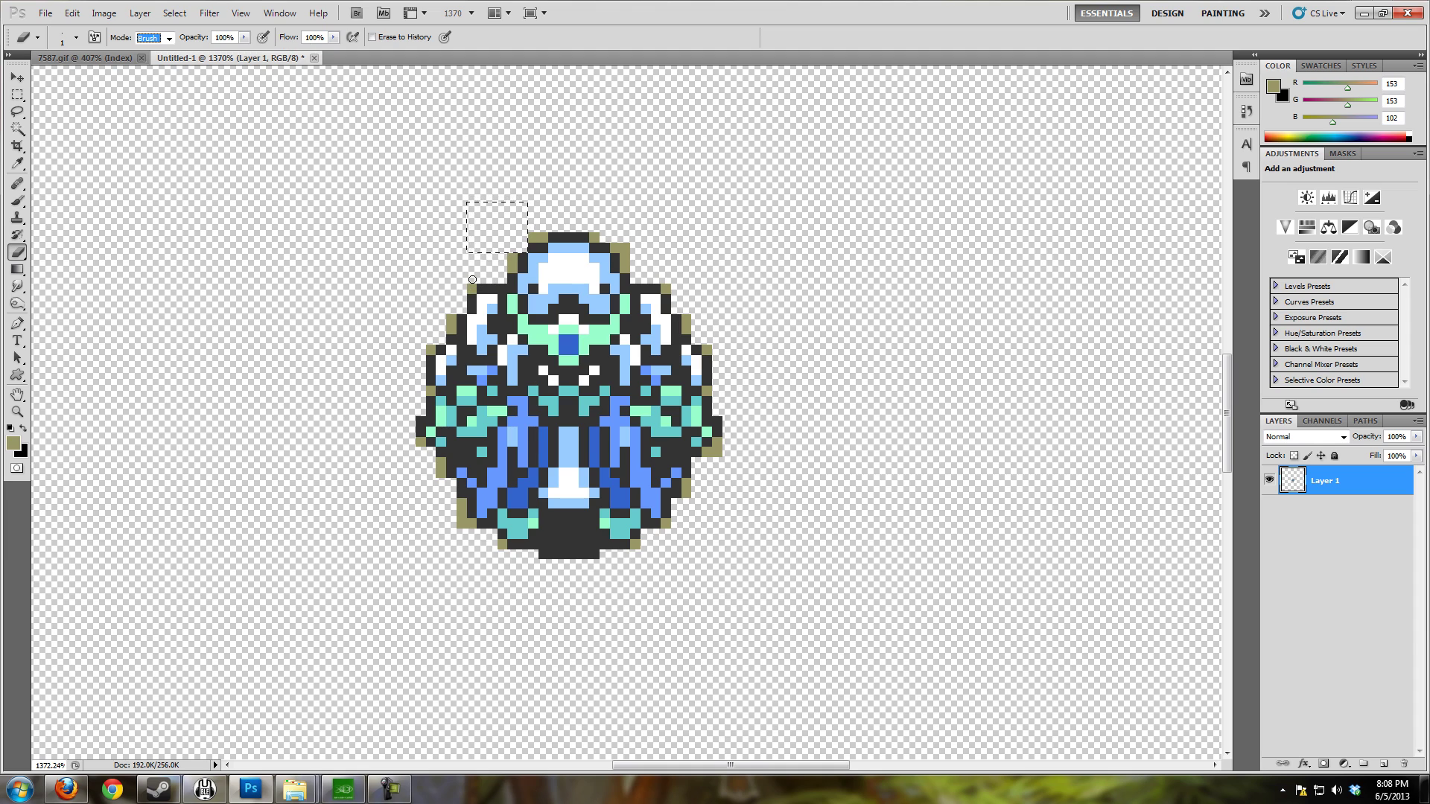
{"action": "left_click", "coordinate": [166, 38]}
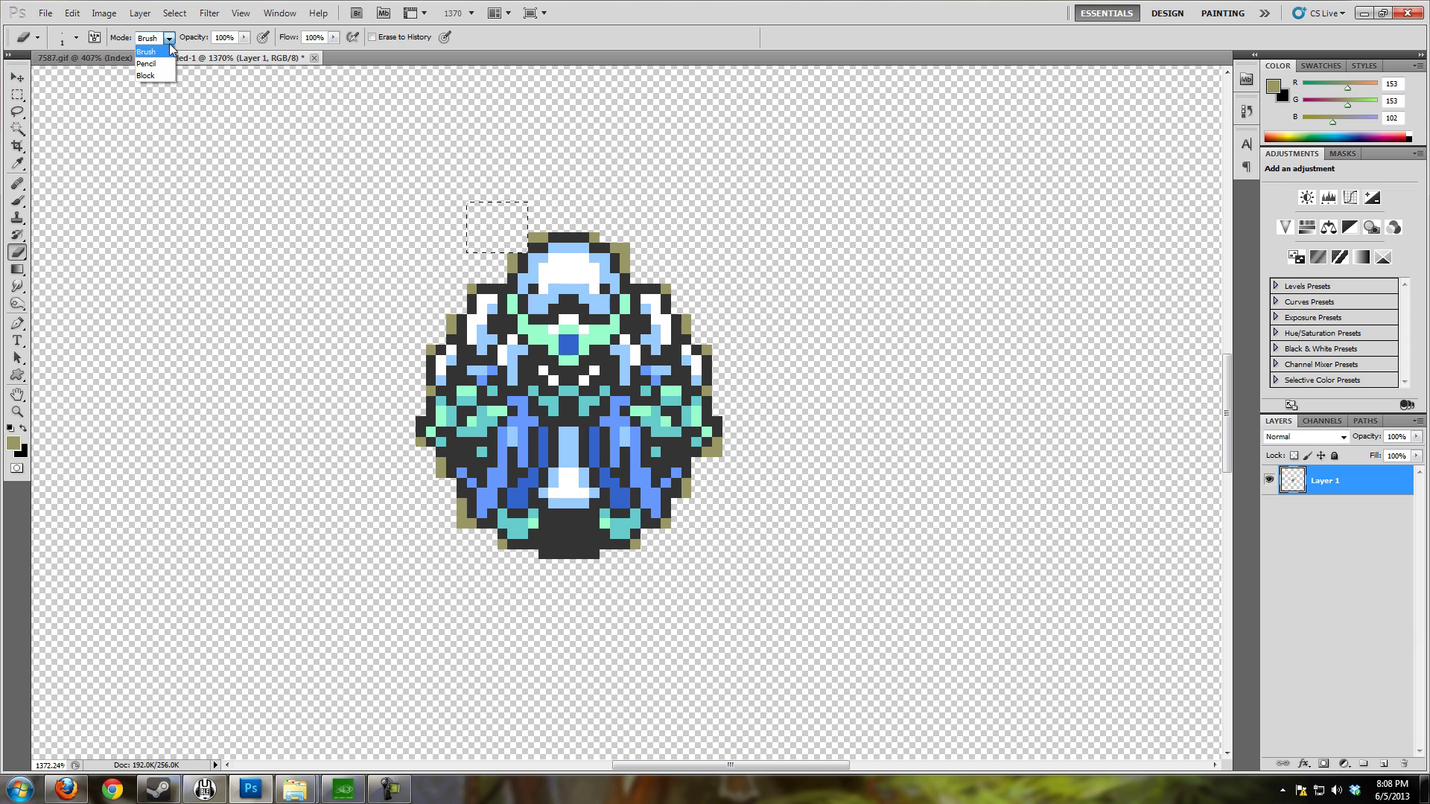
{"action": "left_click", "coordinate": [152, 65]}
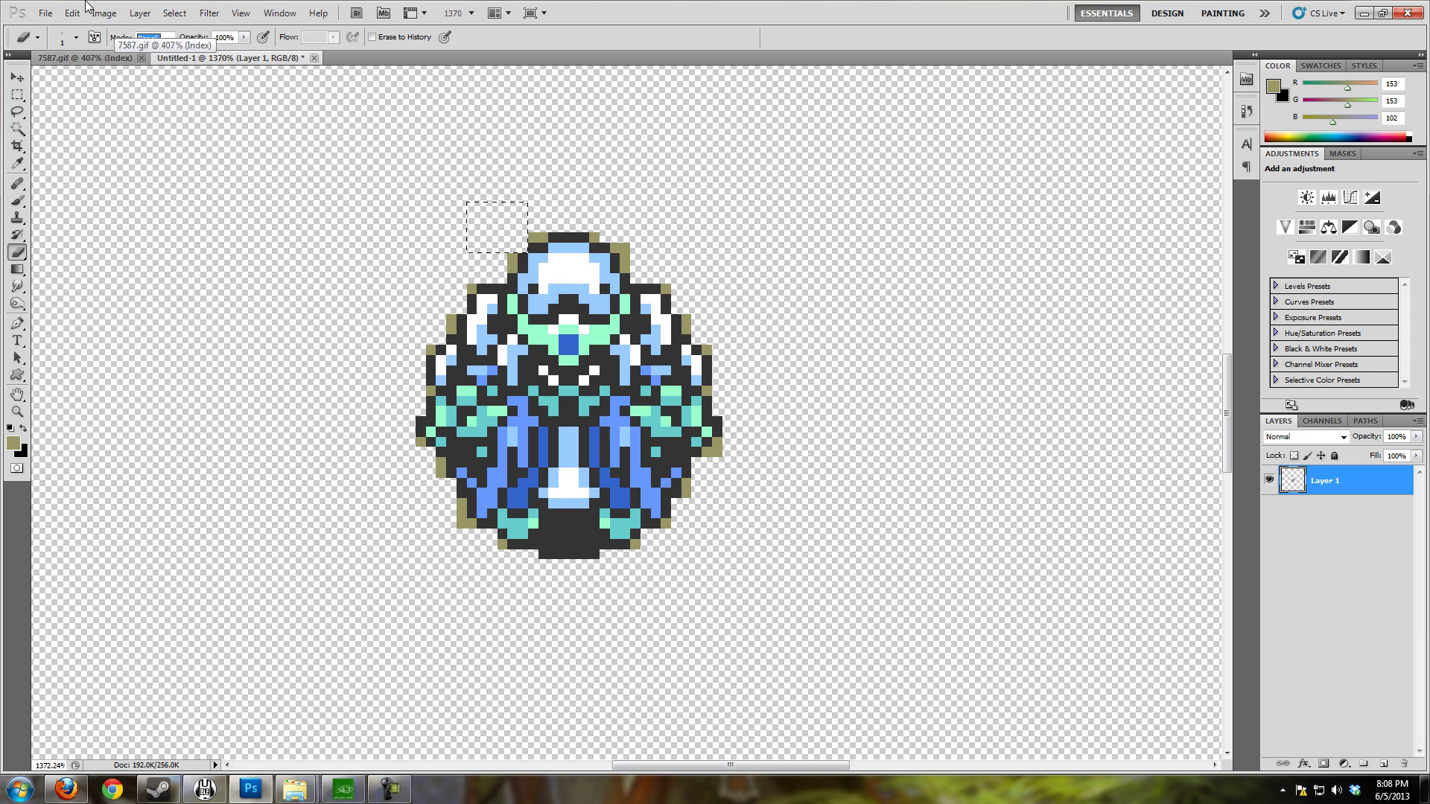
{"action": "left_click", "coordinate": [177, 15]}
{"action": "left_click", "coordinate": [186, 43]}
{"action": "key", "text": "Up"}
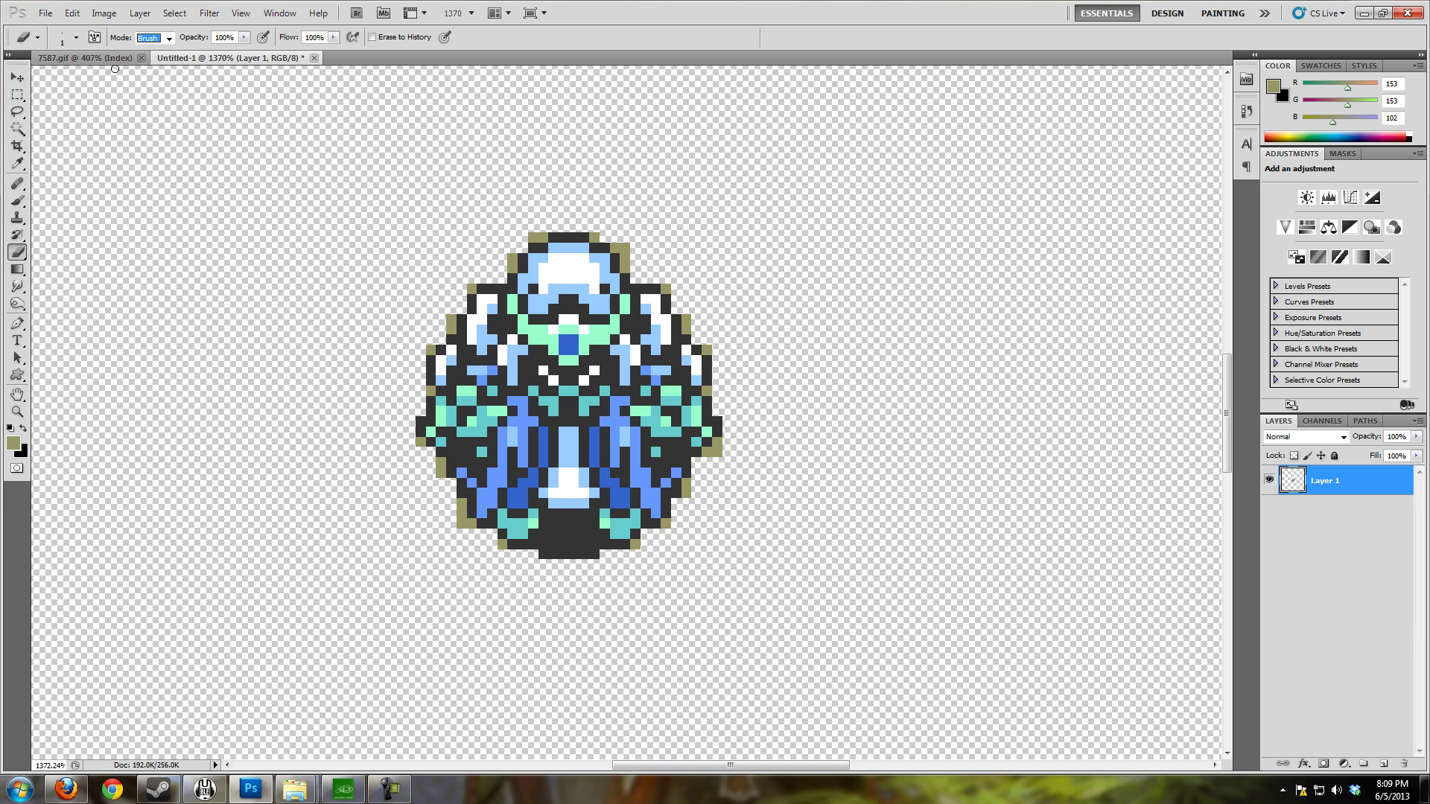
{"action": "left_click", "coordinate": [471, 290]}
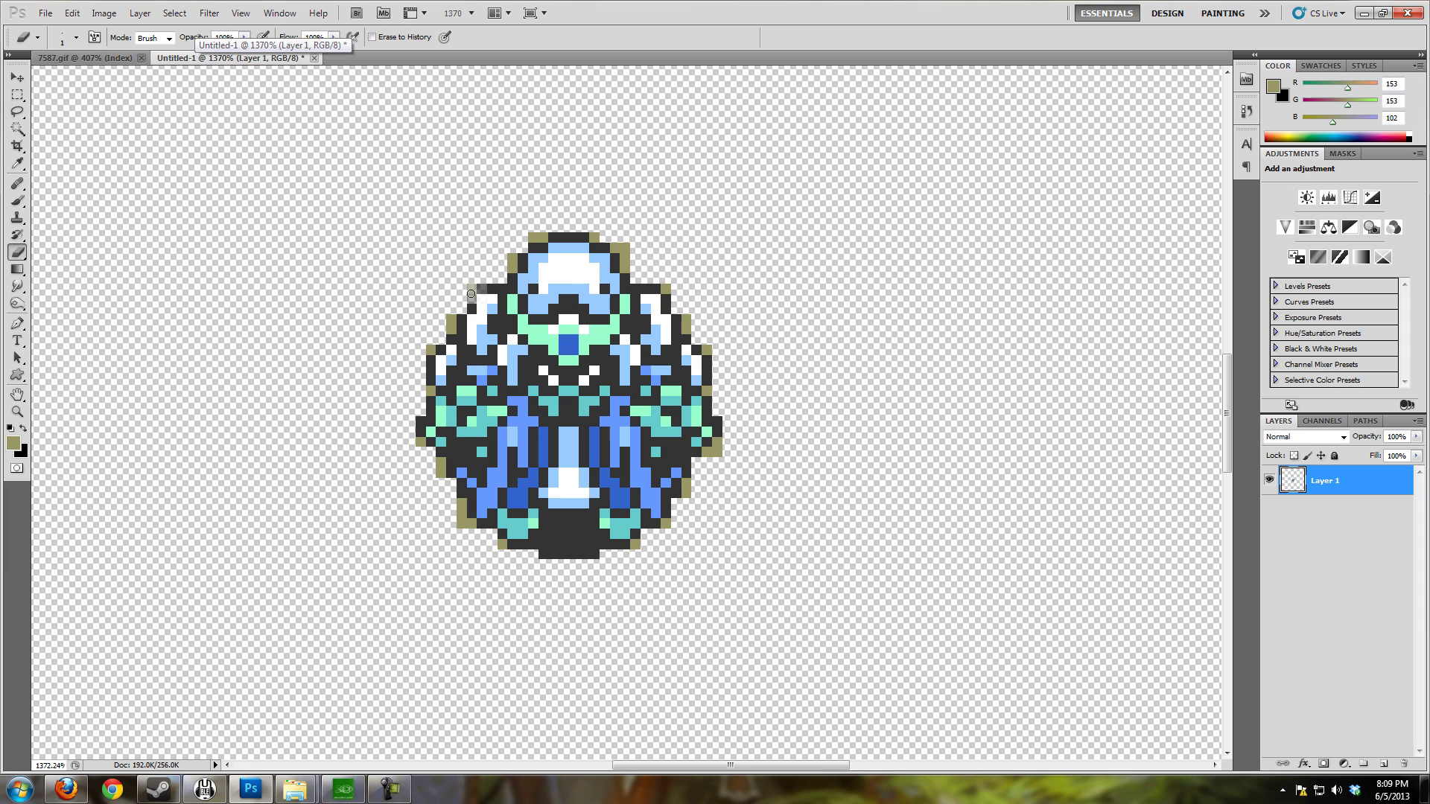
{"action": "left_click", "coordinate": [72, 12]}
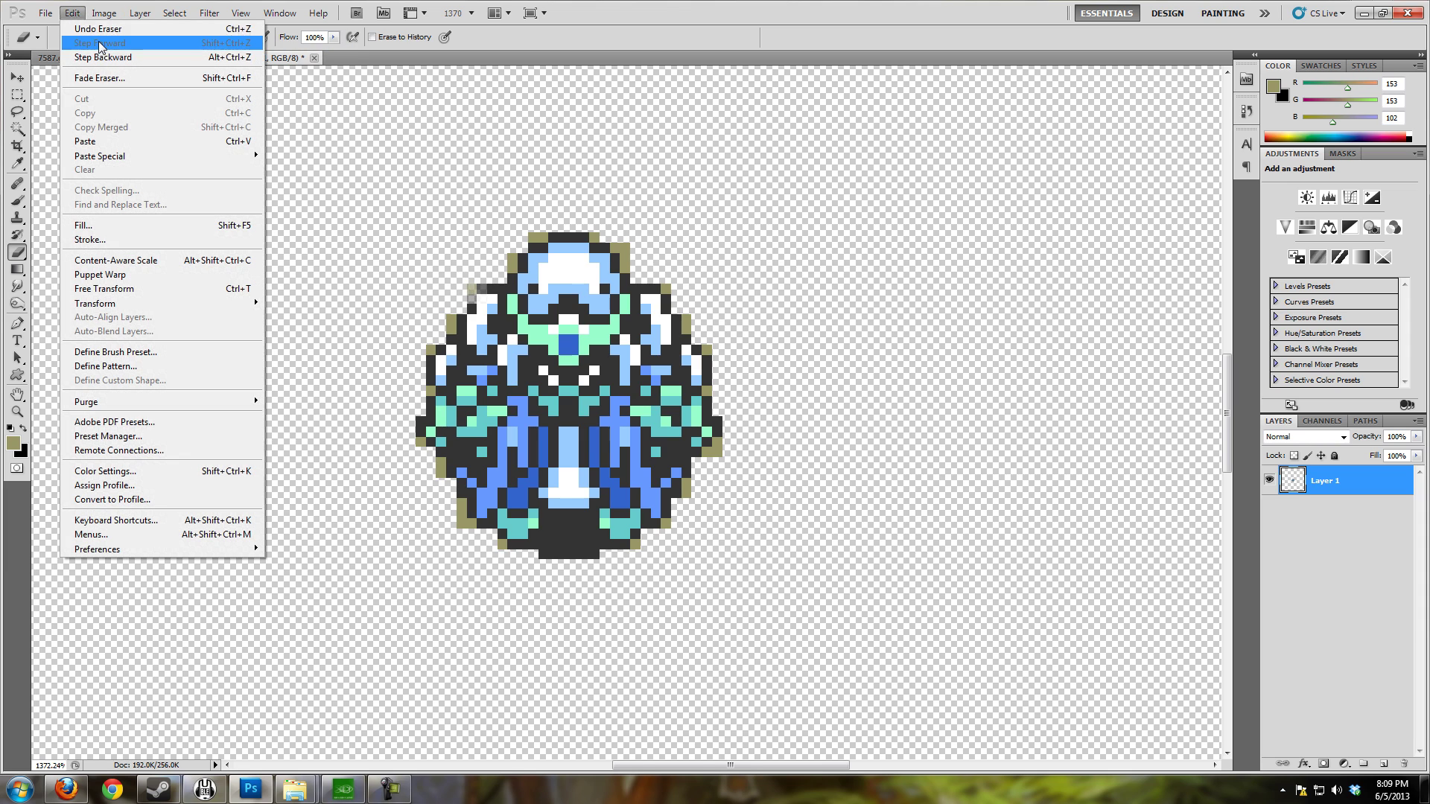
{"action": "left_click", "coordinate": [113, 29]}
{"action": "left_click", "coordinate": [169, 38]}
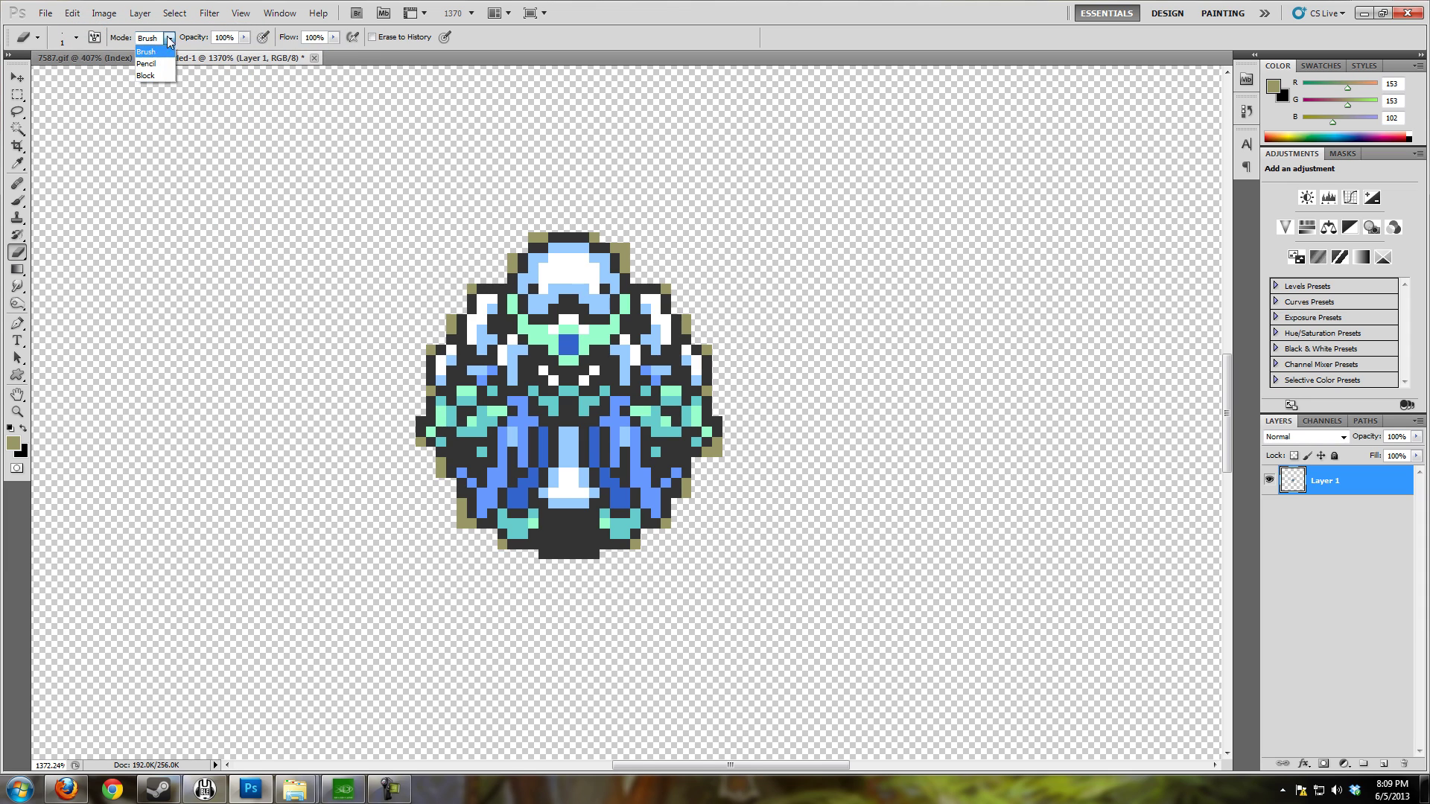
{"action": "left_click", "coordinate": [149, 61]}
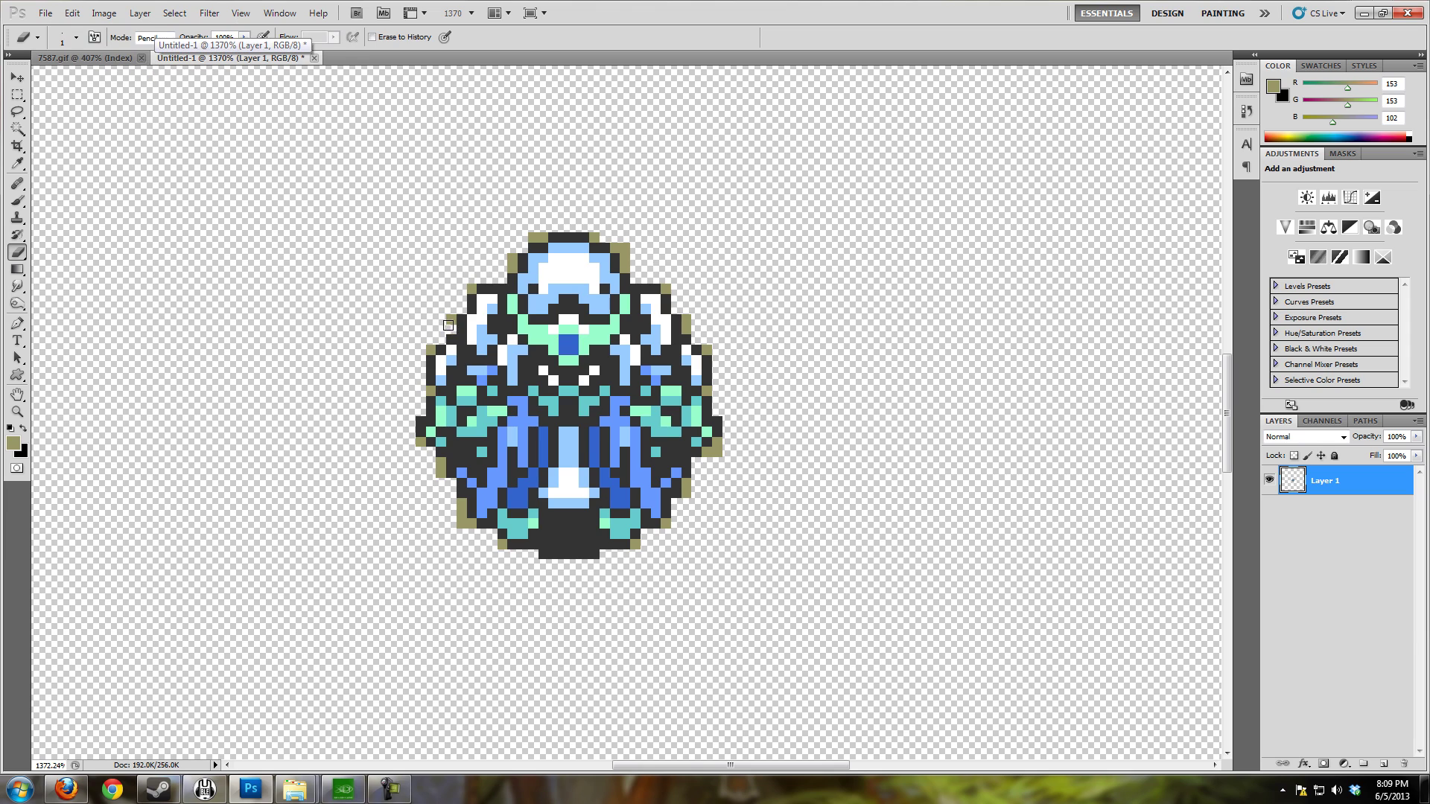
Step: Erase the olive outline pixels along the sprite's top, right, bottom and left edges
{"action": "left_click", "coordinate": [471, 289]}
{"action": "mouse_move", "coordinate": [513, 258]}
{"action": "left_mouse_down"}
{"action": "mouse_move", "coordinate": [543, 236]}
{"action": "mouse_move", "coordinate": [598, 234]}
{"action": "mouse_move", "coordinate": [622, 269]}
{"action": "left_mouse_up"}
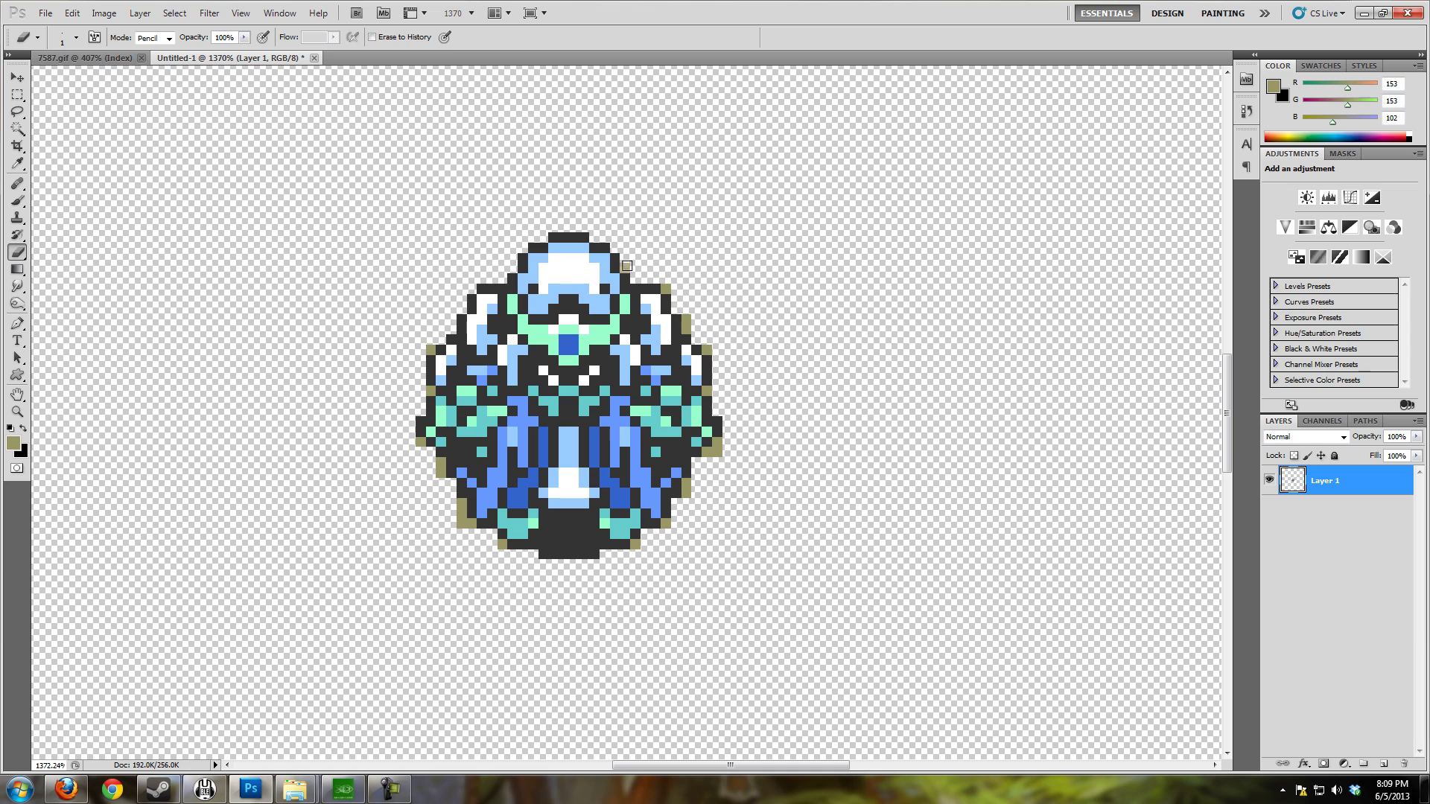
{"action": "left_click", "coordinate": [665, 289]}
{"action": "left_click_drag", "start_coordinate": [685, 317], "coordinate": [685, 327]}
{"action": "left_click", "coordinate": [706, 349]}
{"action": "left_click", "coordinate": [706, 390]}
{"action": "left_click_drag", "start_coordinate": [718, 440], "coordinate": [686, 496]}
{"action": "left_click", "coordinate": [665, 522]}
{"action": "left_click", "coordinate": [636, 544]}
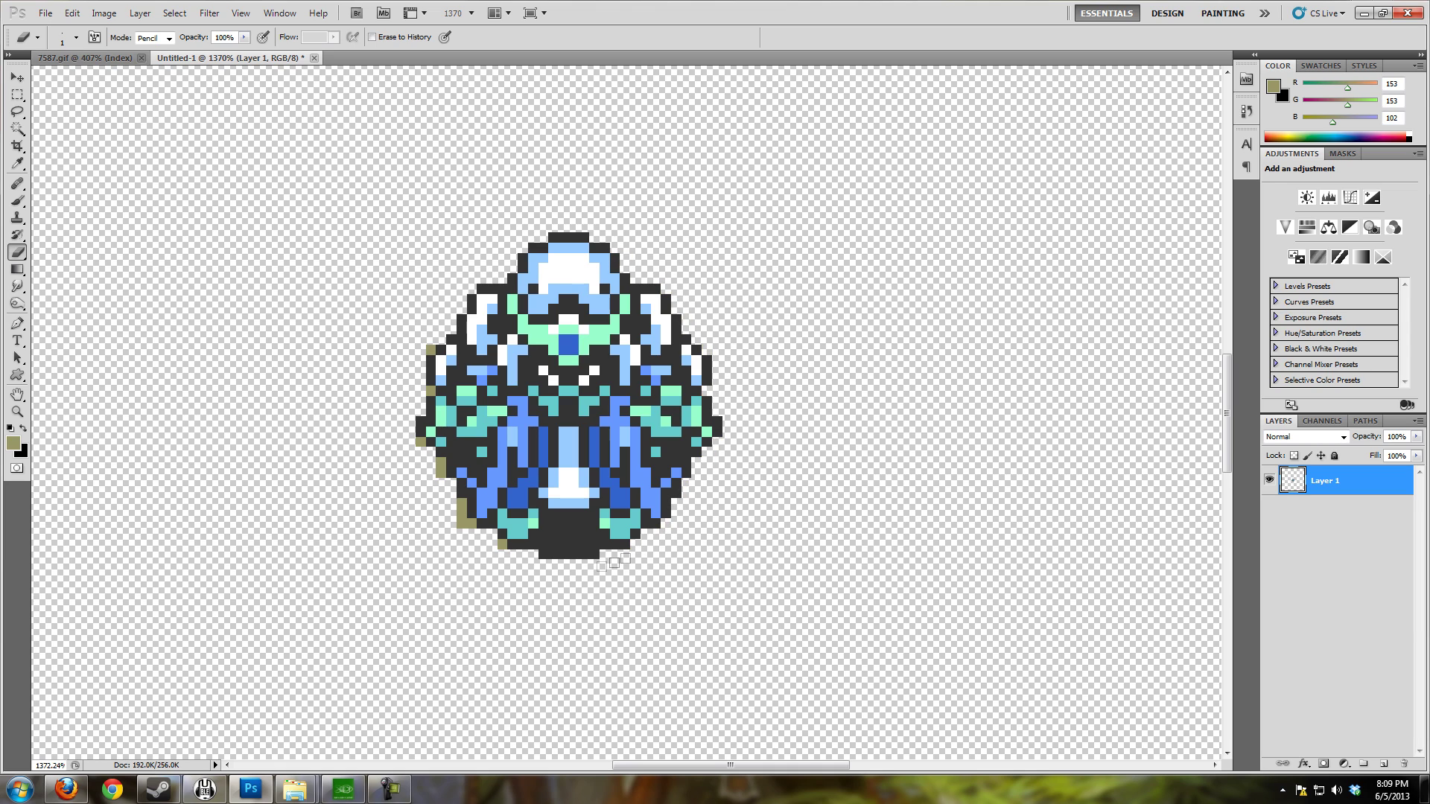
{"action": "left_click_drag", "start_coordinate": [462, 503], "coordinate": [462, 524]}
{"action": "left_click", "coordinate": [502, 543]}
{"action": "left_click_drag", "start_coordinate": [442, 461], "coordinate": [441, 474]}
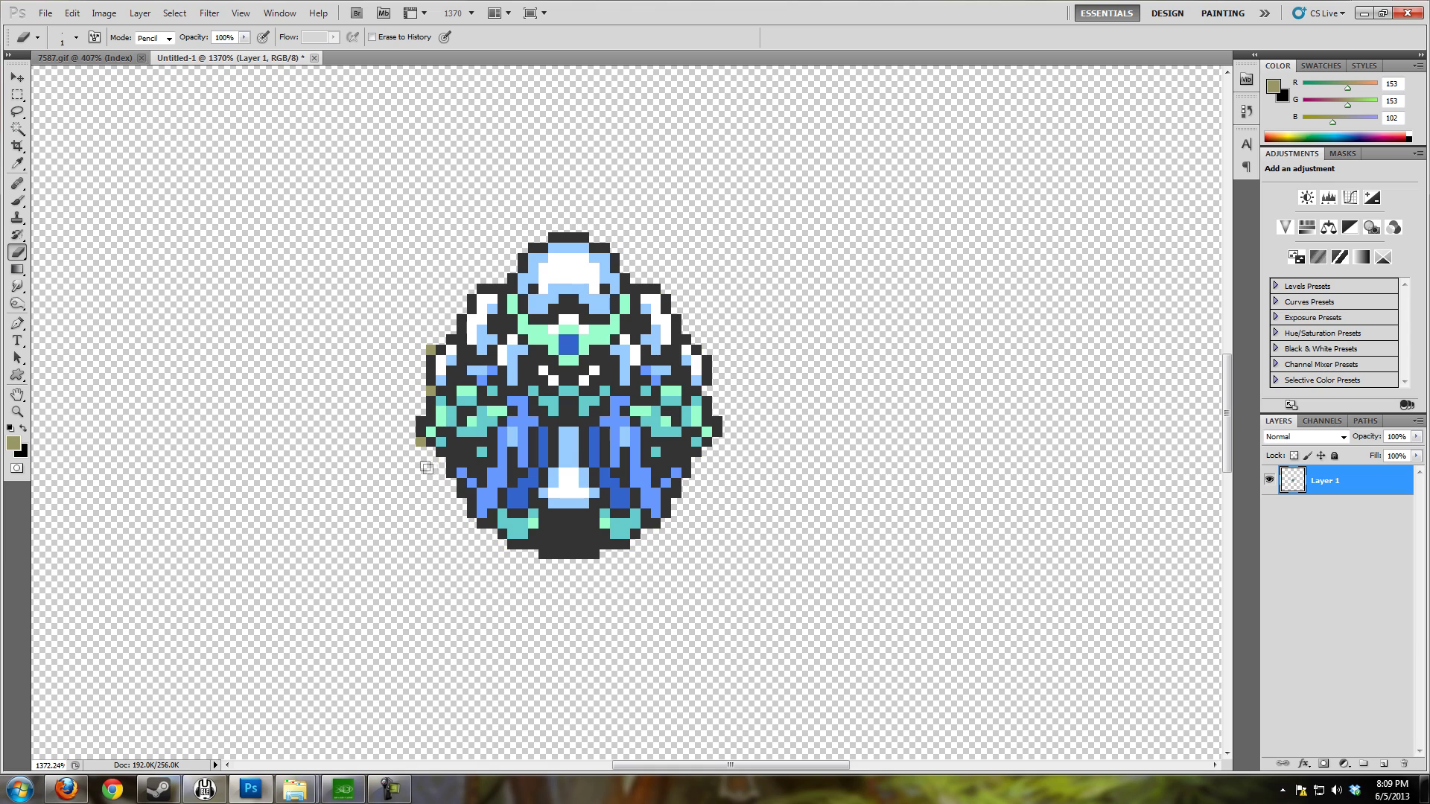
{"action": "left_click", "coordinate": [432, 390]}
{"action": "left_click", "coordinate": [431, 350]}
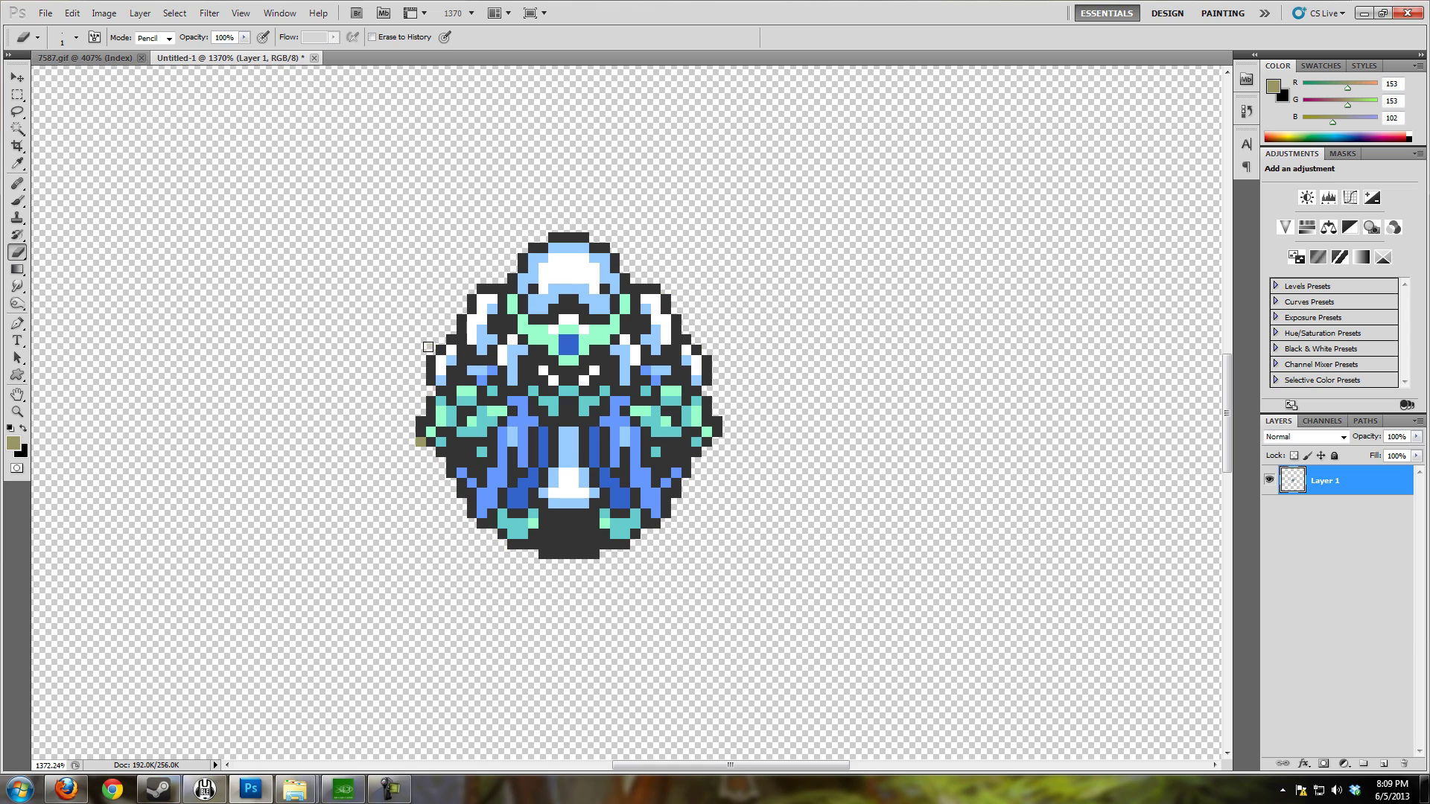
{"action": "left_click", "coordinate": [421, 442]}
Step: Rename Layer 1 to 'Wizard' and bring up General preferences with Ctrl+K
{"action": "scroll", "coordinate": [804, 354], "scroll_direction": "down", "scroll_amount": 5}
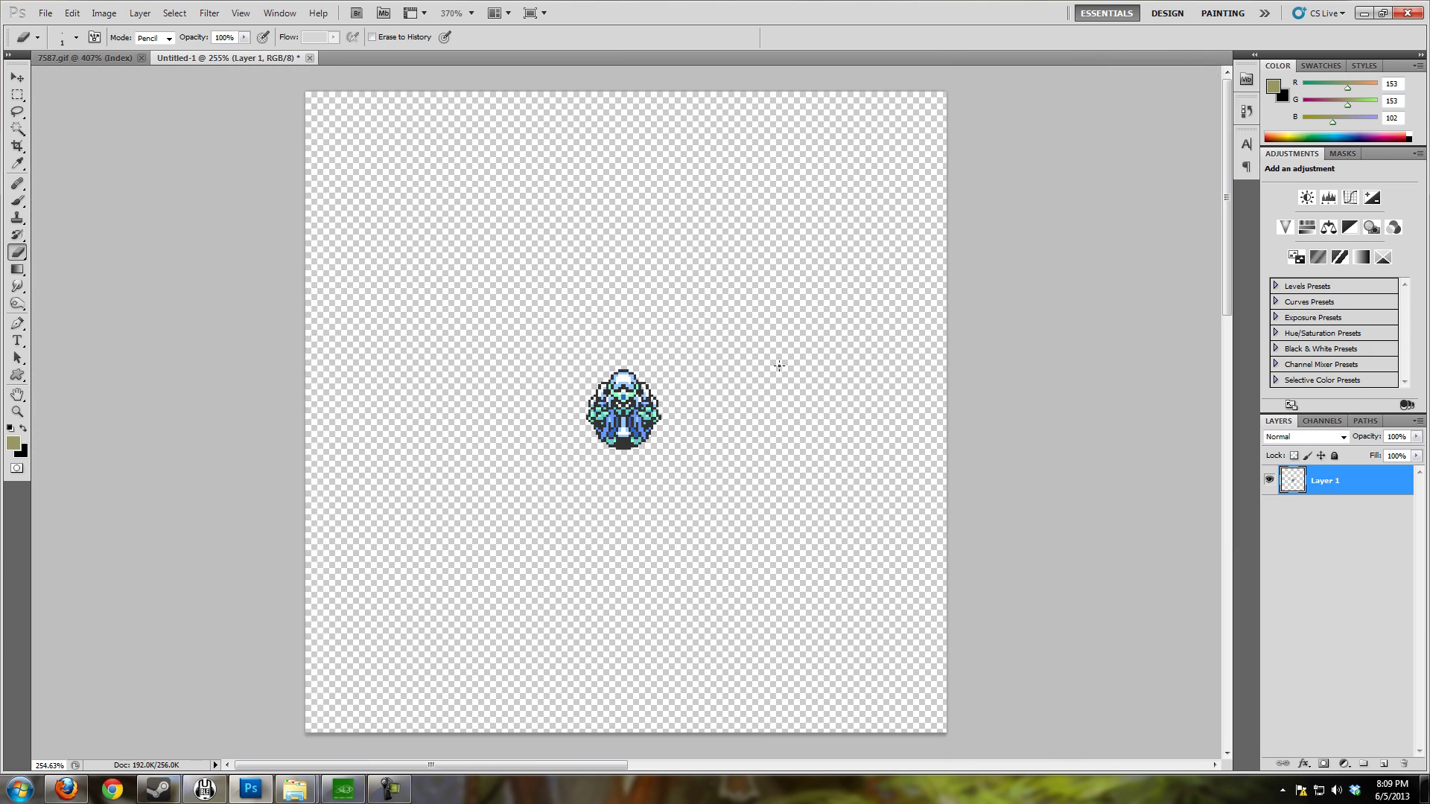
{"action": "scroll", "coordinate": [767, 370], "scroll_direction": "up", "scroll_amount": 1}
{"action": "double_click", "coordinate": [1322, 481]}
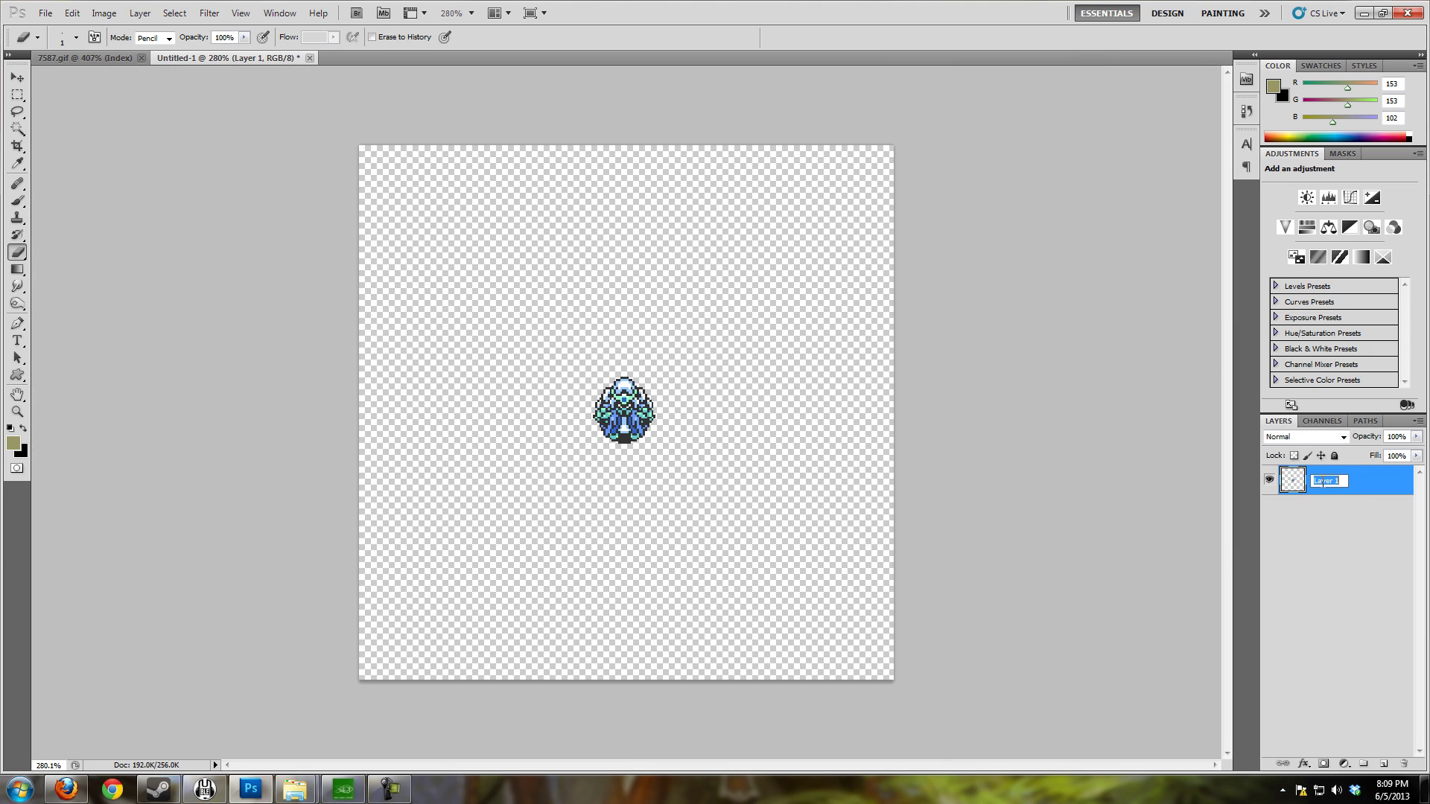
{"action": "type", "text": "Wizard"}
{"action": "key", "text": "Return"}
{"action": "key", "text": "ctrl+k"}
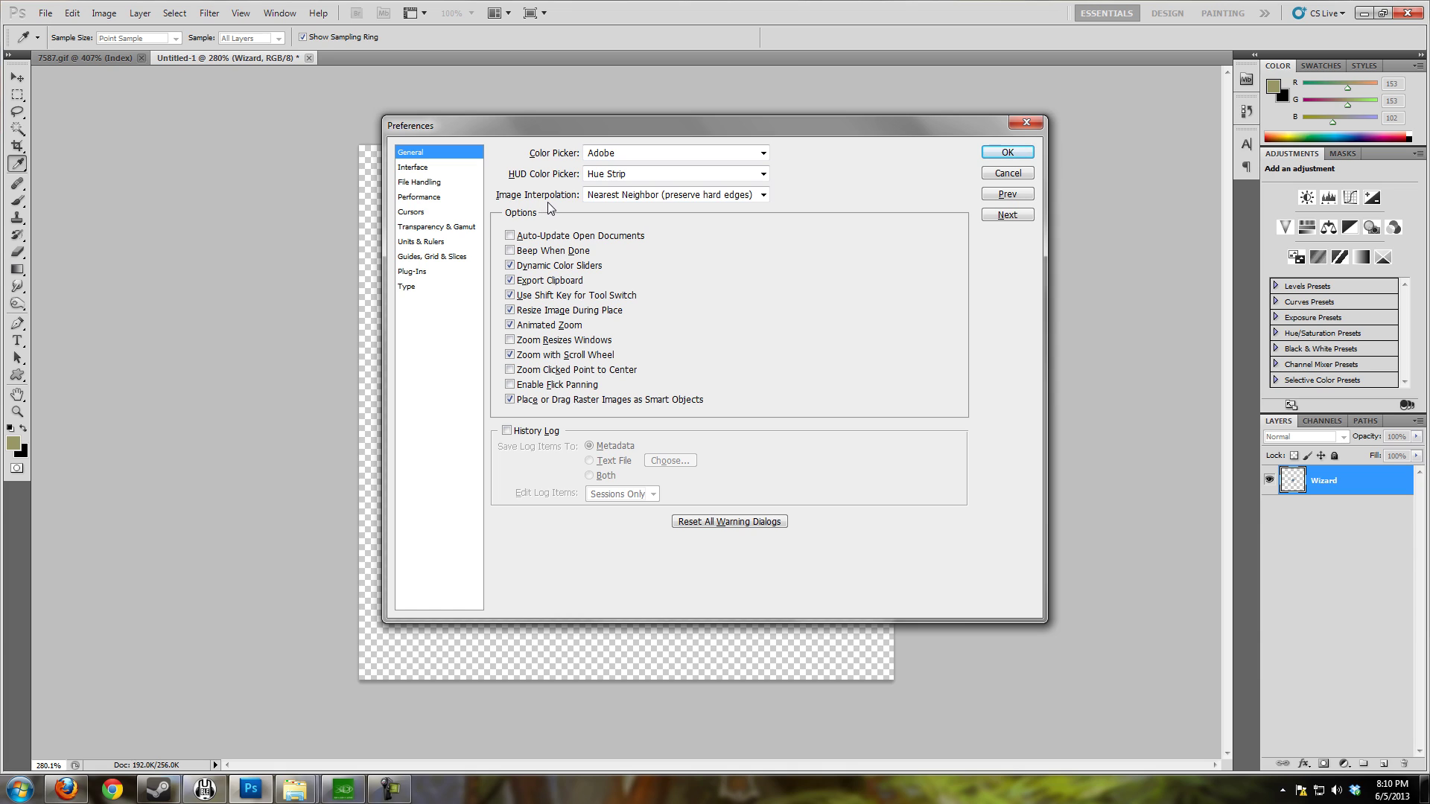
Step: Set General preferences Image Interpolation to Bicubic (best for smooth gradients) and confirm
{"action": "left_click", "coordinate": [764, 196]}
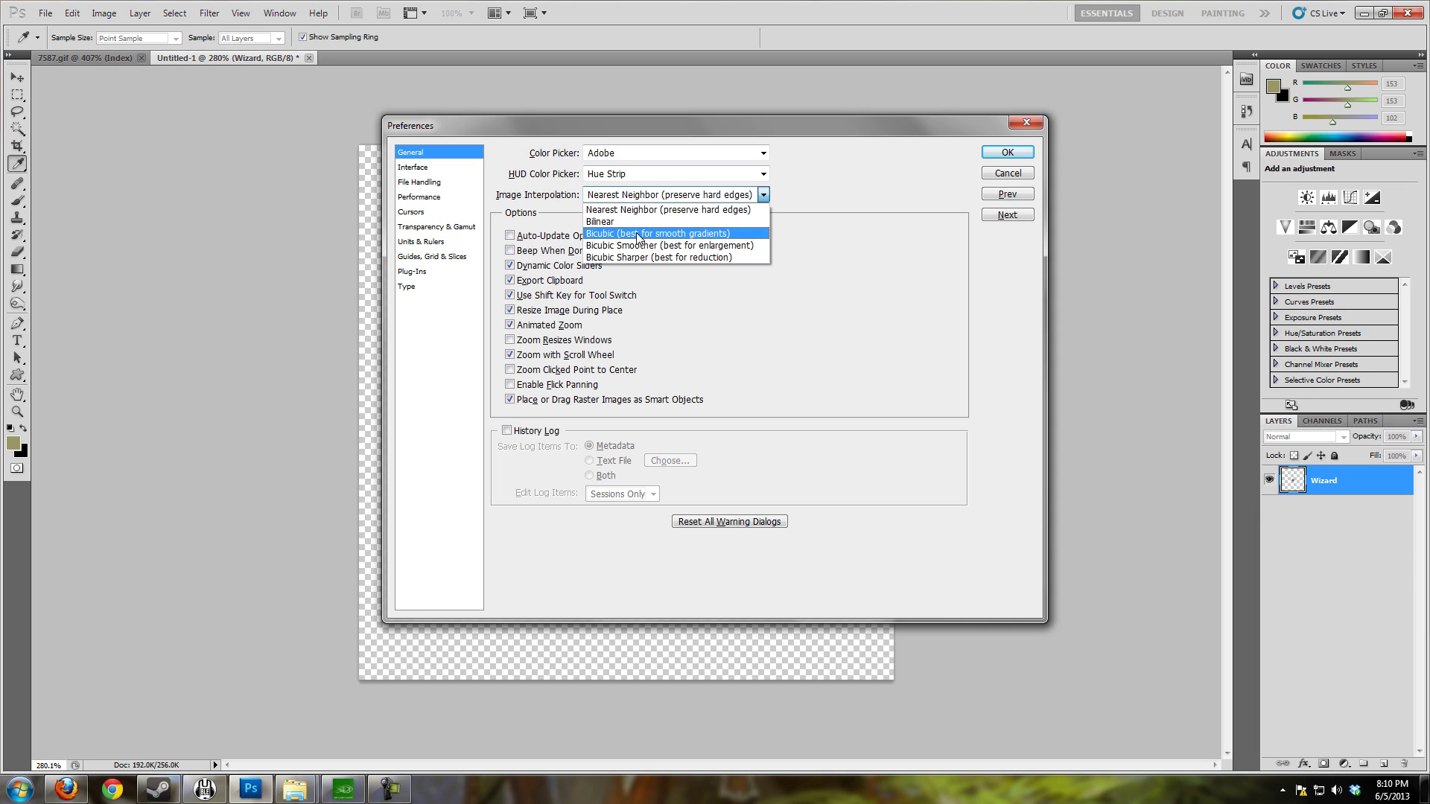
{"action": "left_click", "coordinate": [637, 234]}
{"action": "left_click", "coordinate": [1015, 152]}
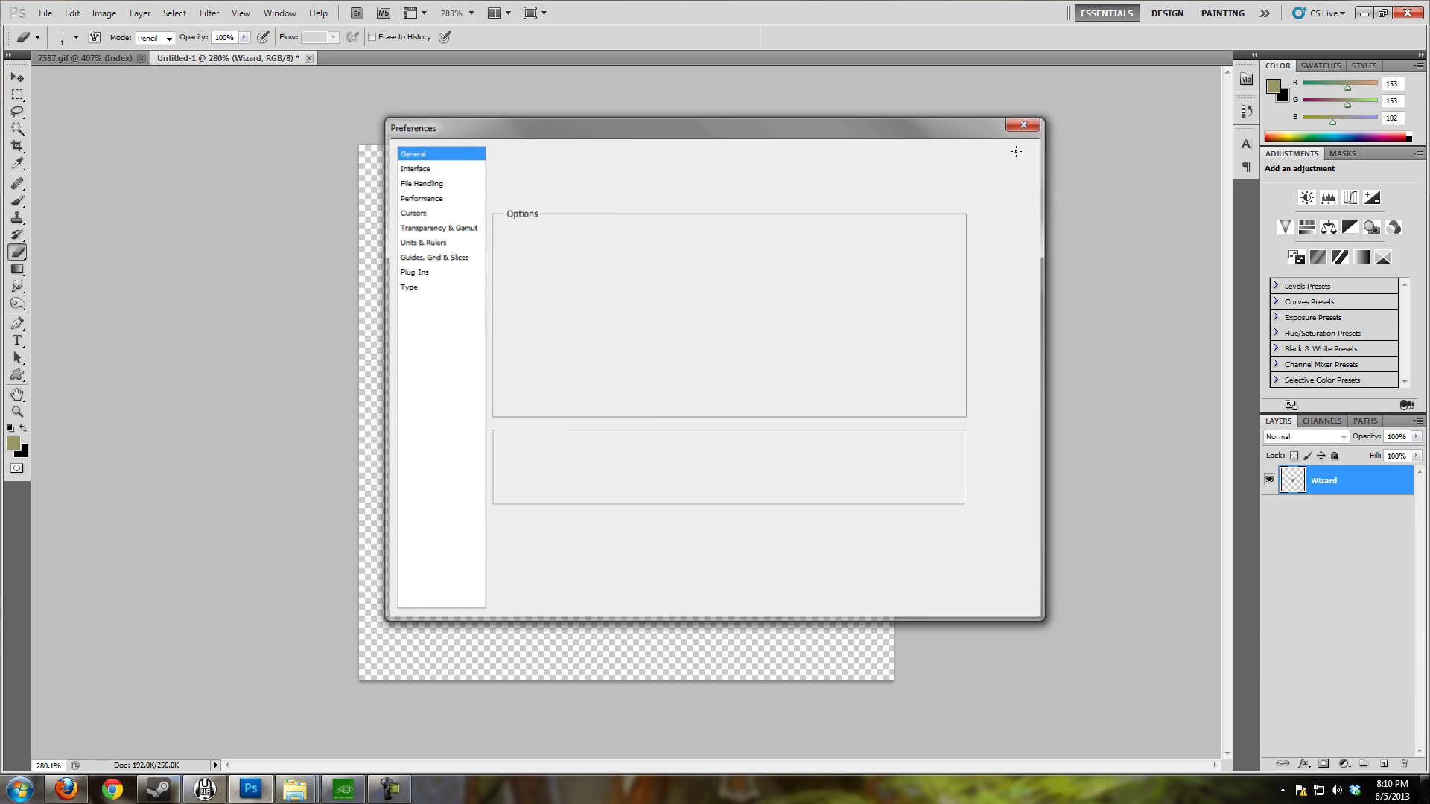
{"action": "left_click", "coordinate": [72, 12]}
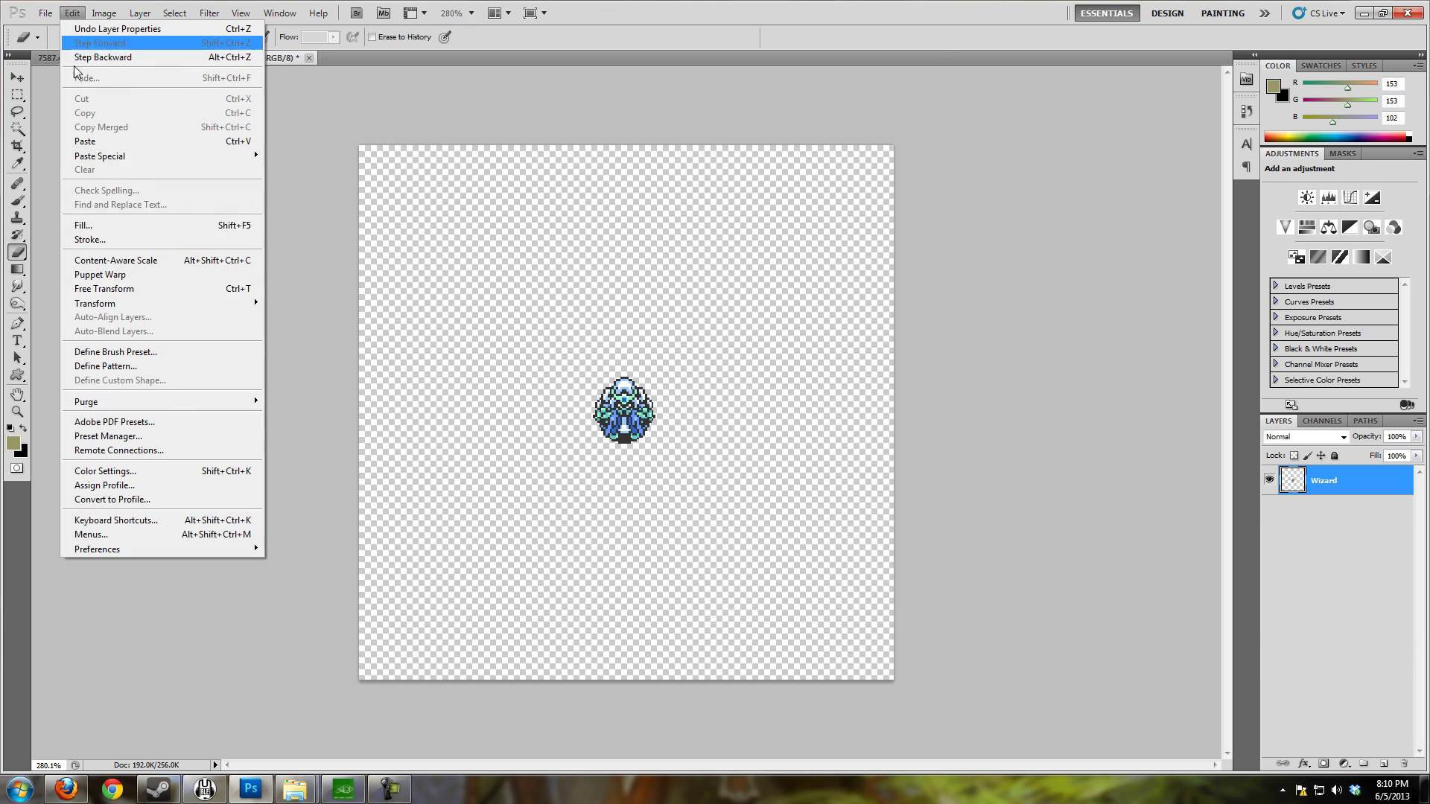
Step: Free Transform the Wizard sprite up about 789% so it fills the canvas
{"action": "left_click", "coordinate": [107, 289]}
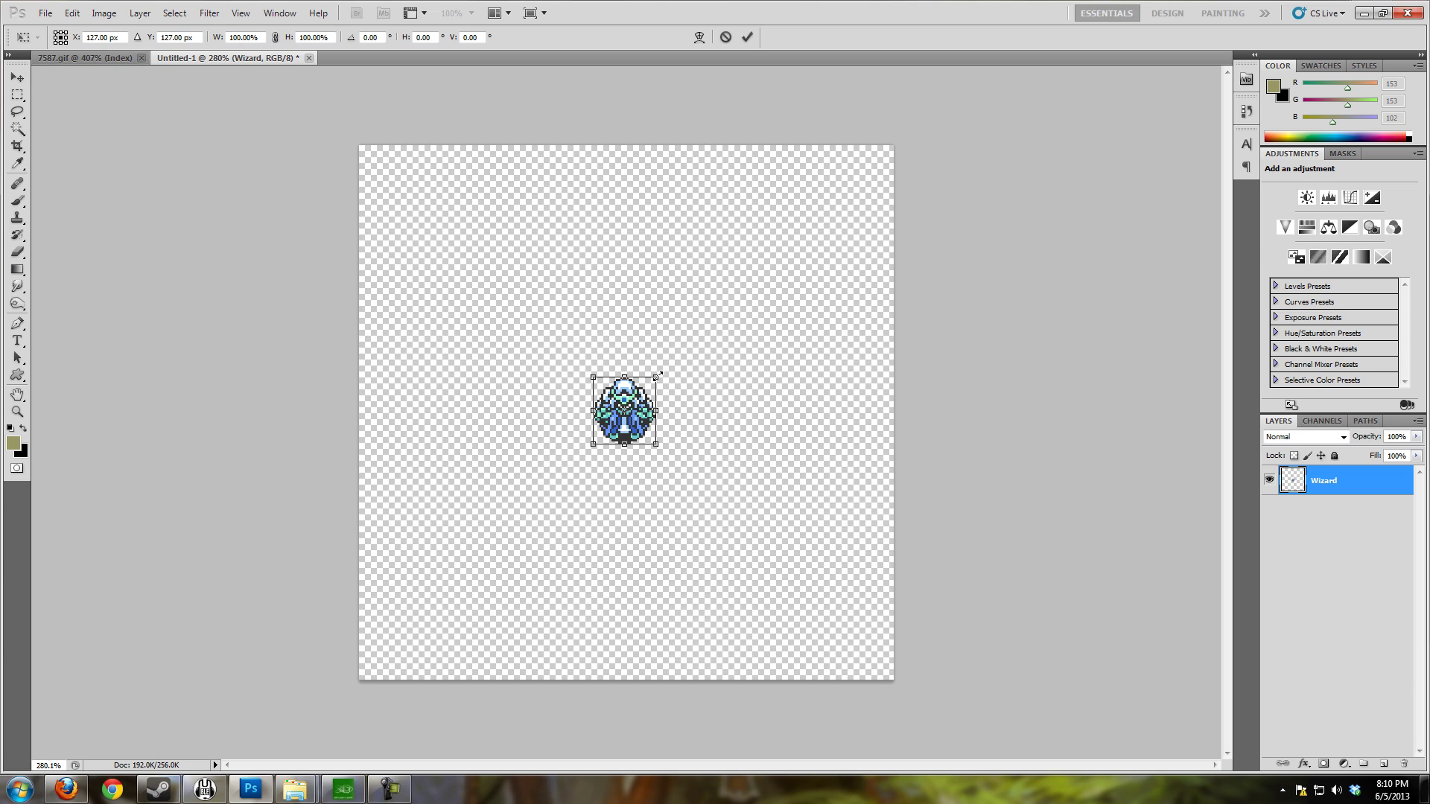
{"action": "left_click_drag", "start_coordinate": [654, 376], "coordinate": [927, 198]}
{"action": "left_click", "coordinate": [748, 37]}
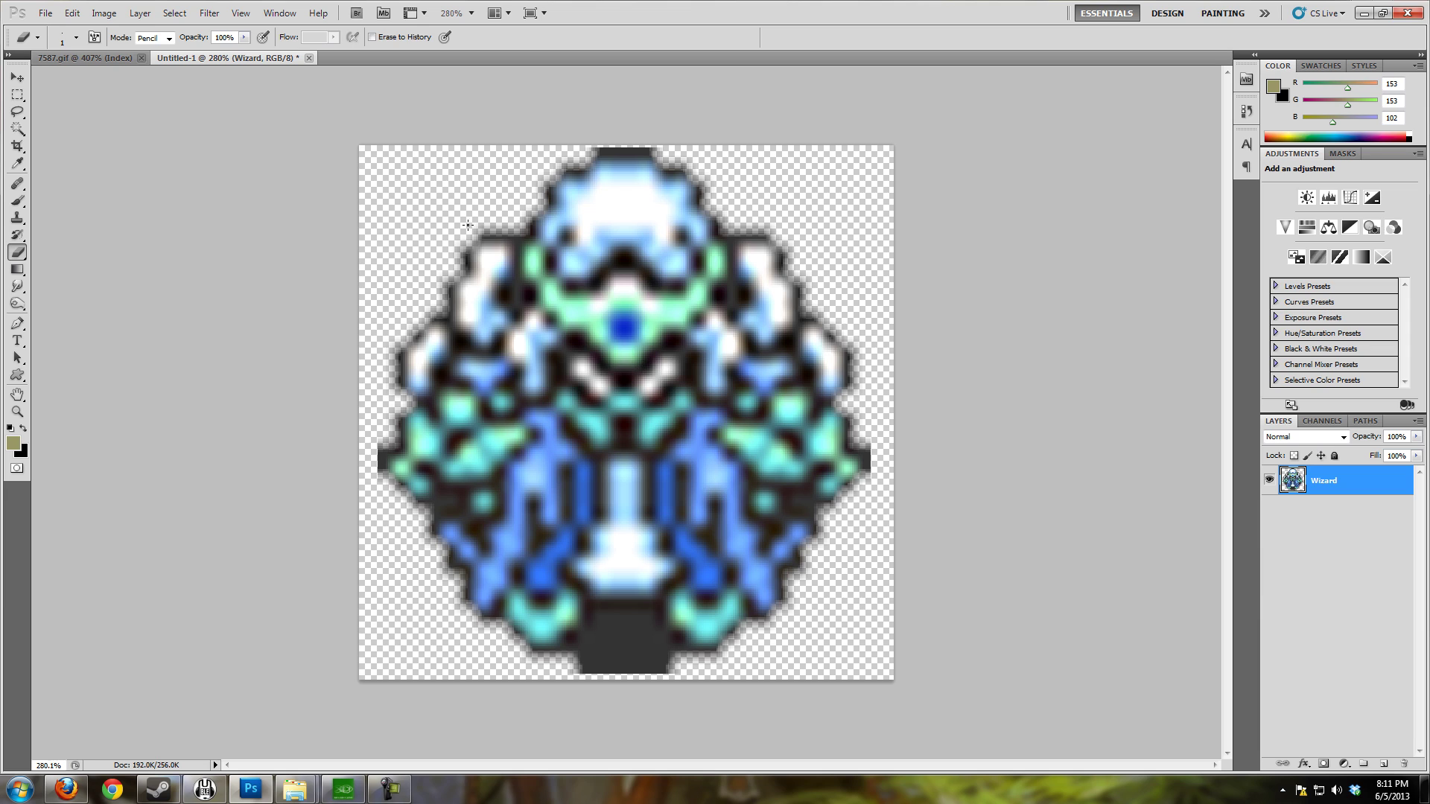
Step: Undo the blurry enlargement and switch interpolation to Nearest Neighbor (preserve hard edges)
{"action": "left_click", "coordinate": [70, 14]}
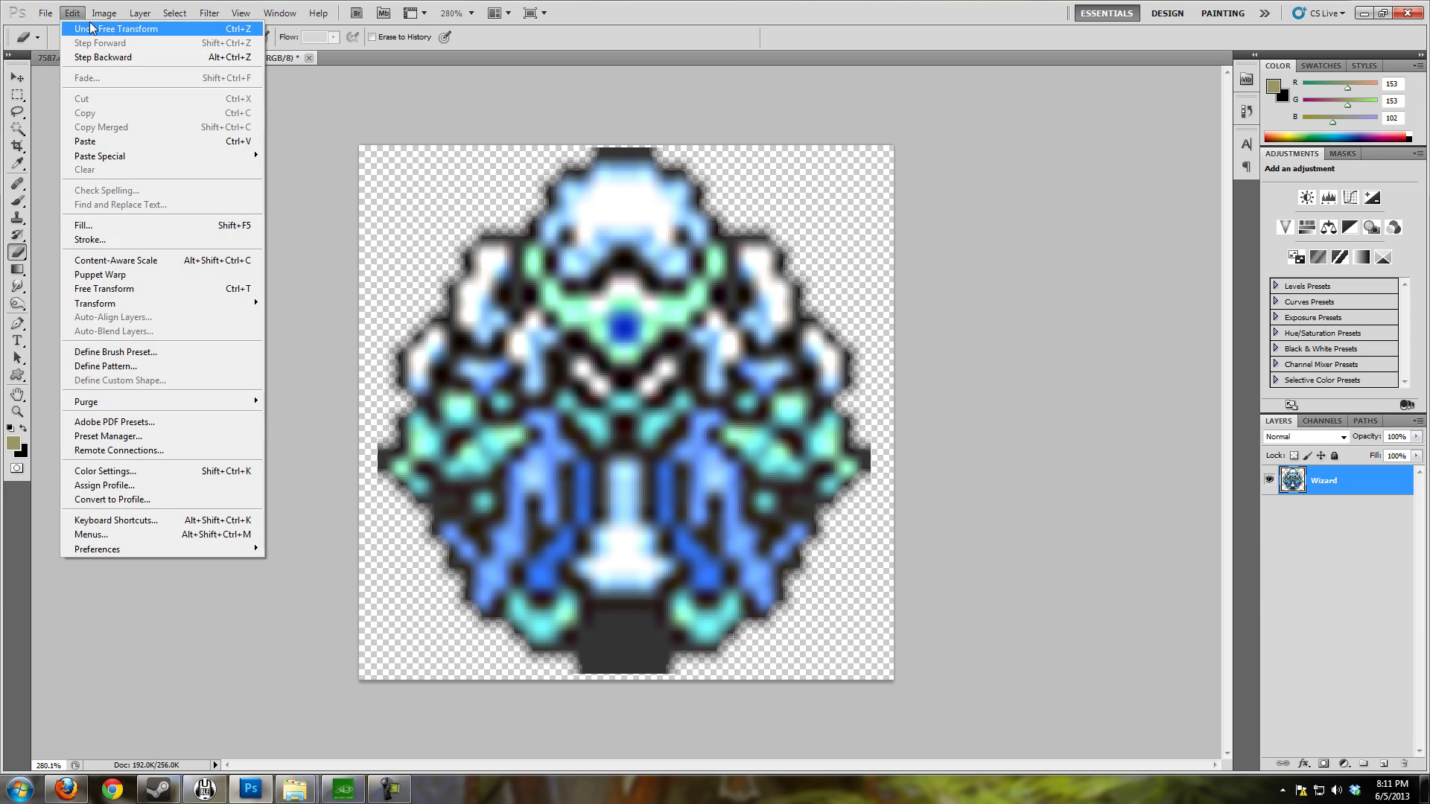
{"action": "left_click", "coordinate": [92, 28]}
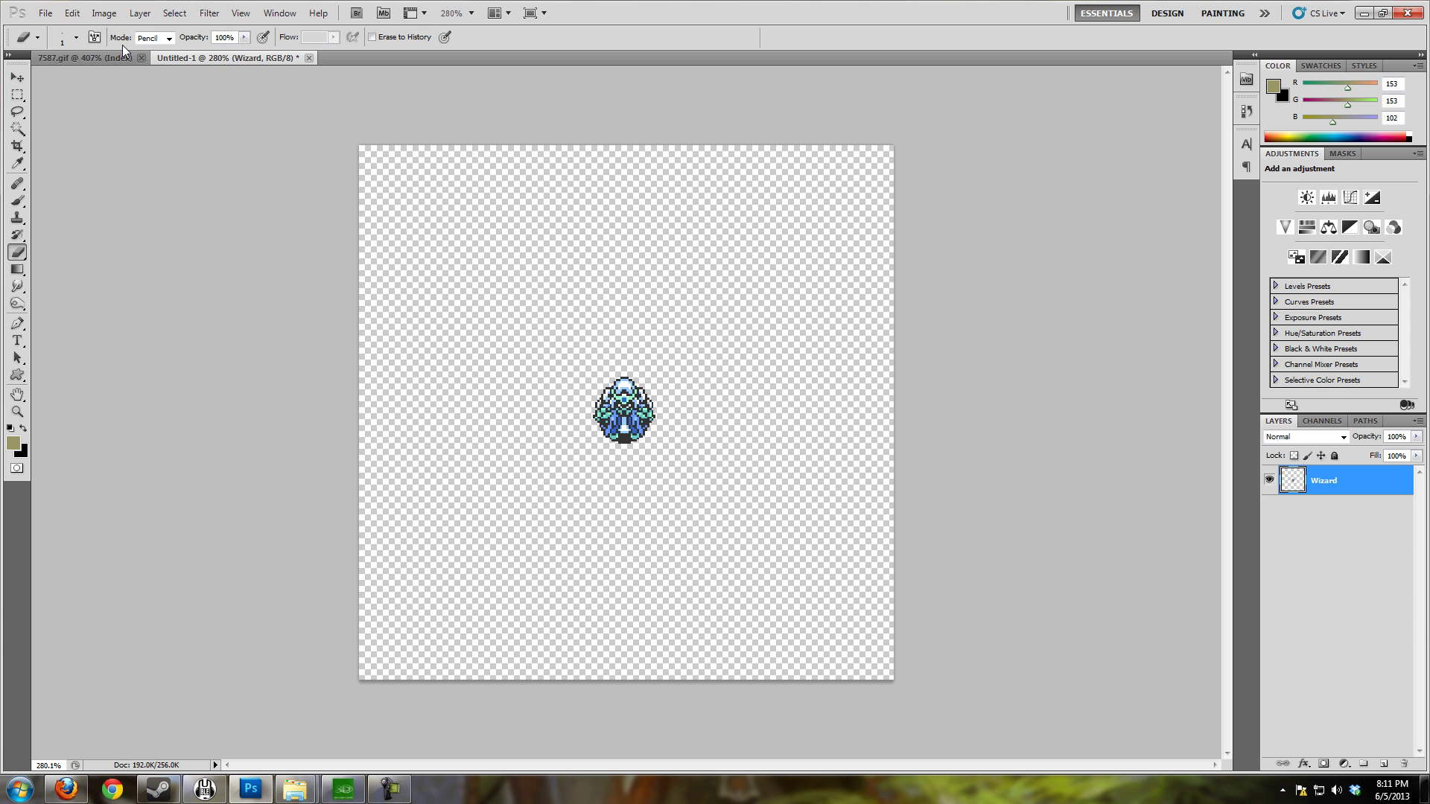
{"action": "key", "text": "ctrl+alt+k"}
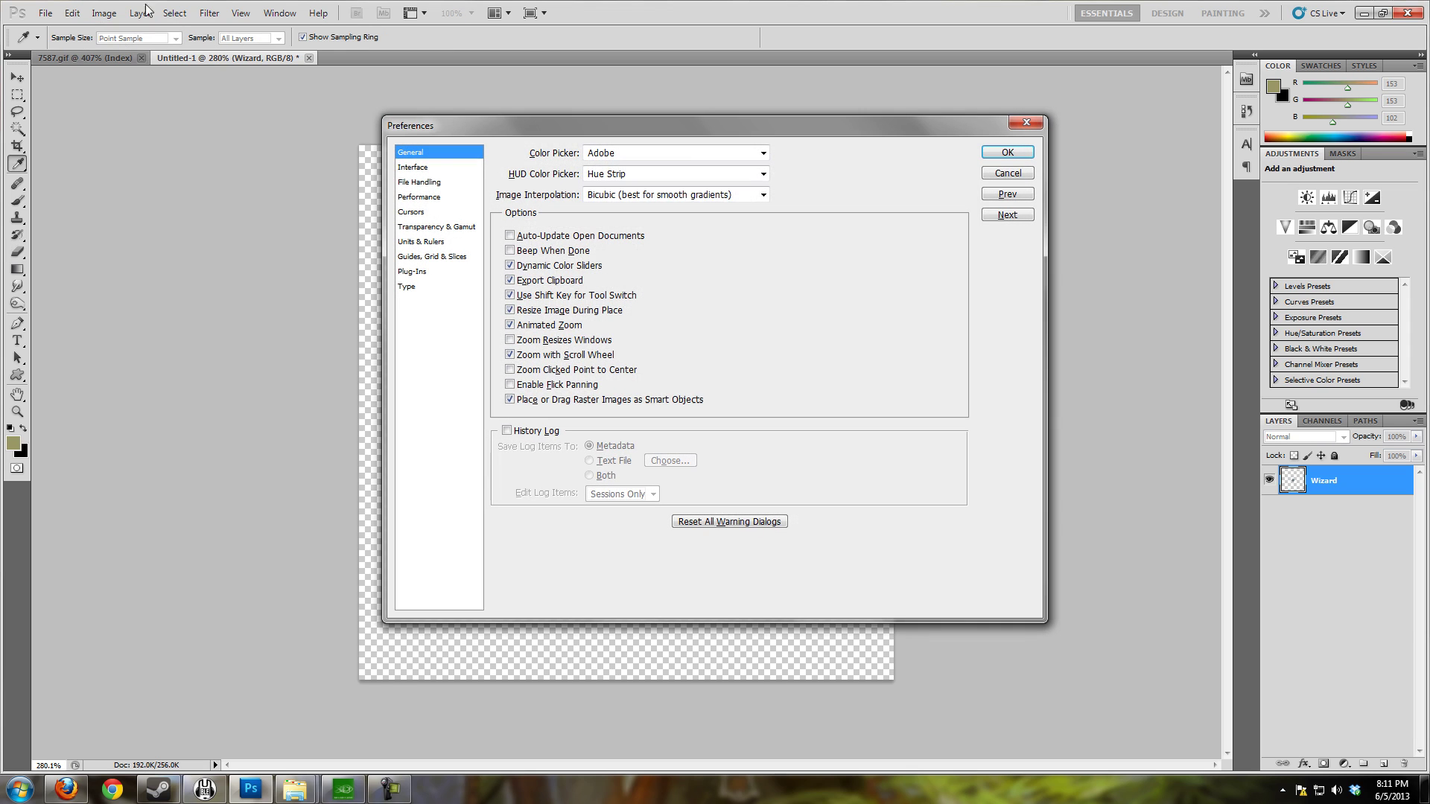
{"action": "left_click", "coordinate": [763, 195]}
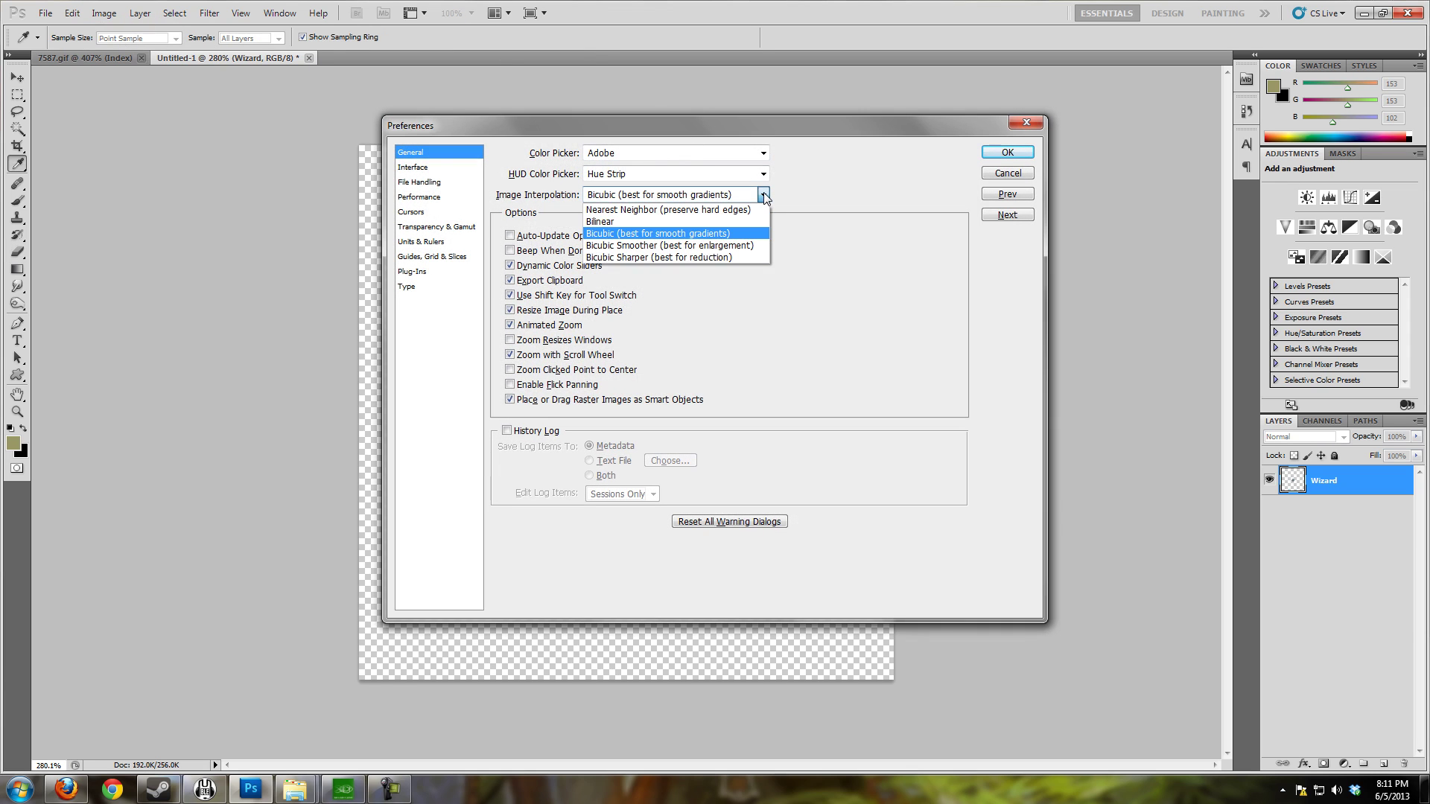
{"action": "left_click", "coordinate": [679, 211]}
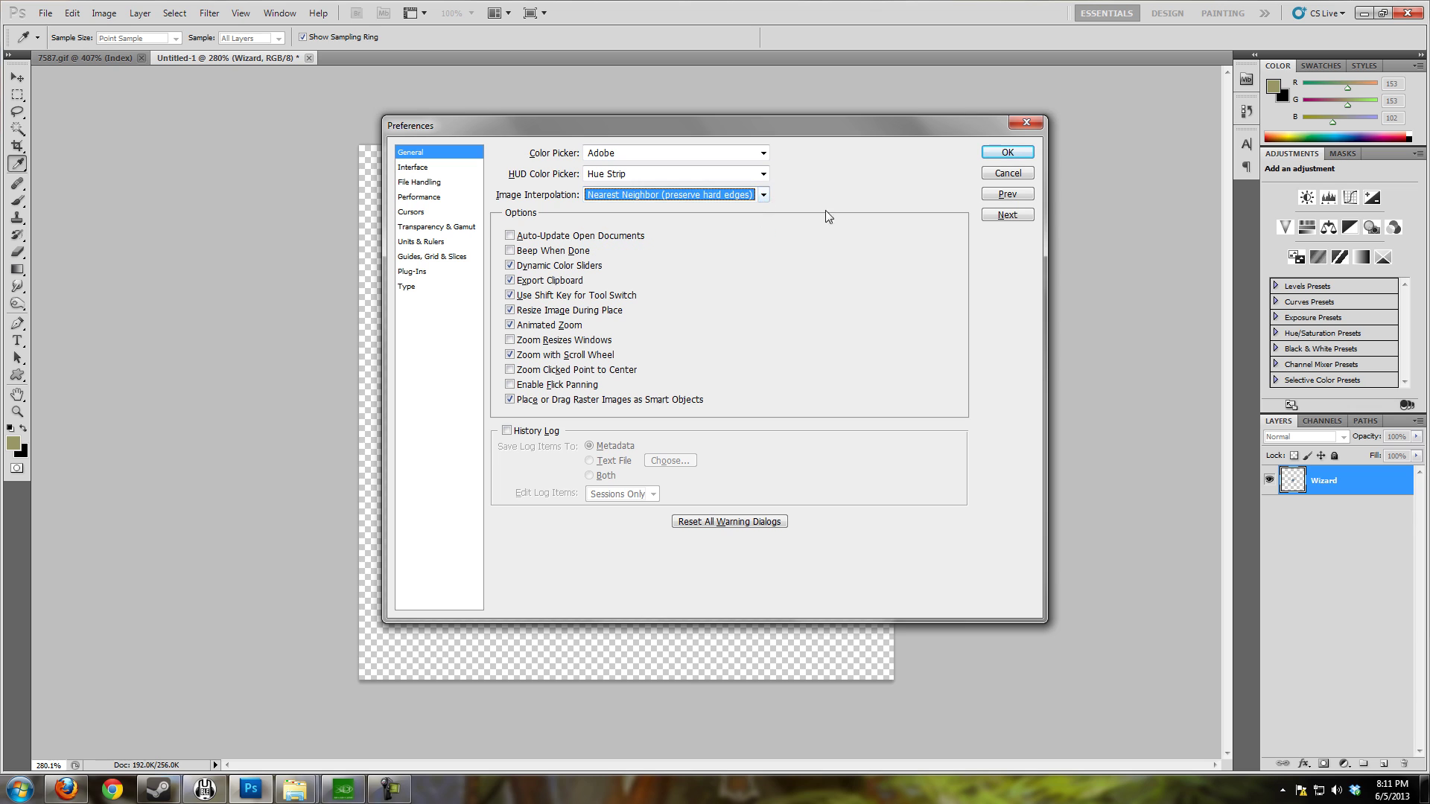
{"action": "left_click", "coordinate": [1007, 153]}
{"action": "key", "text": "e"}
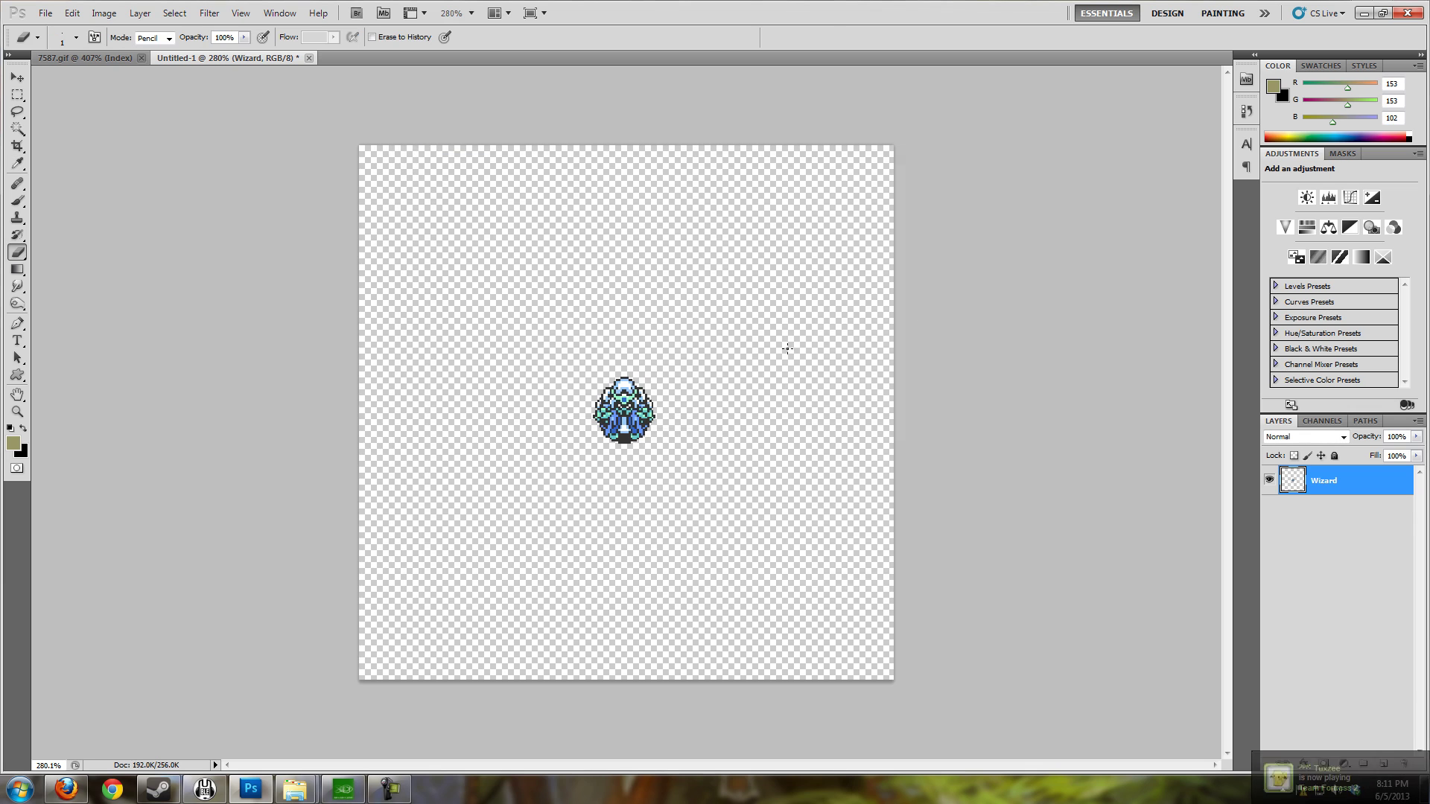
Step: Free Transform the Wizard sprite up about 791% to fill the canvas with crisp pixels
{"action": "left_click", "coordinate": [71, 13]}
{"action": "left_click", "coordinate": [140, 289]}
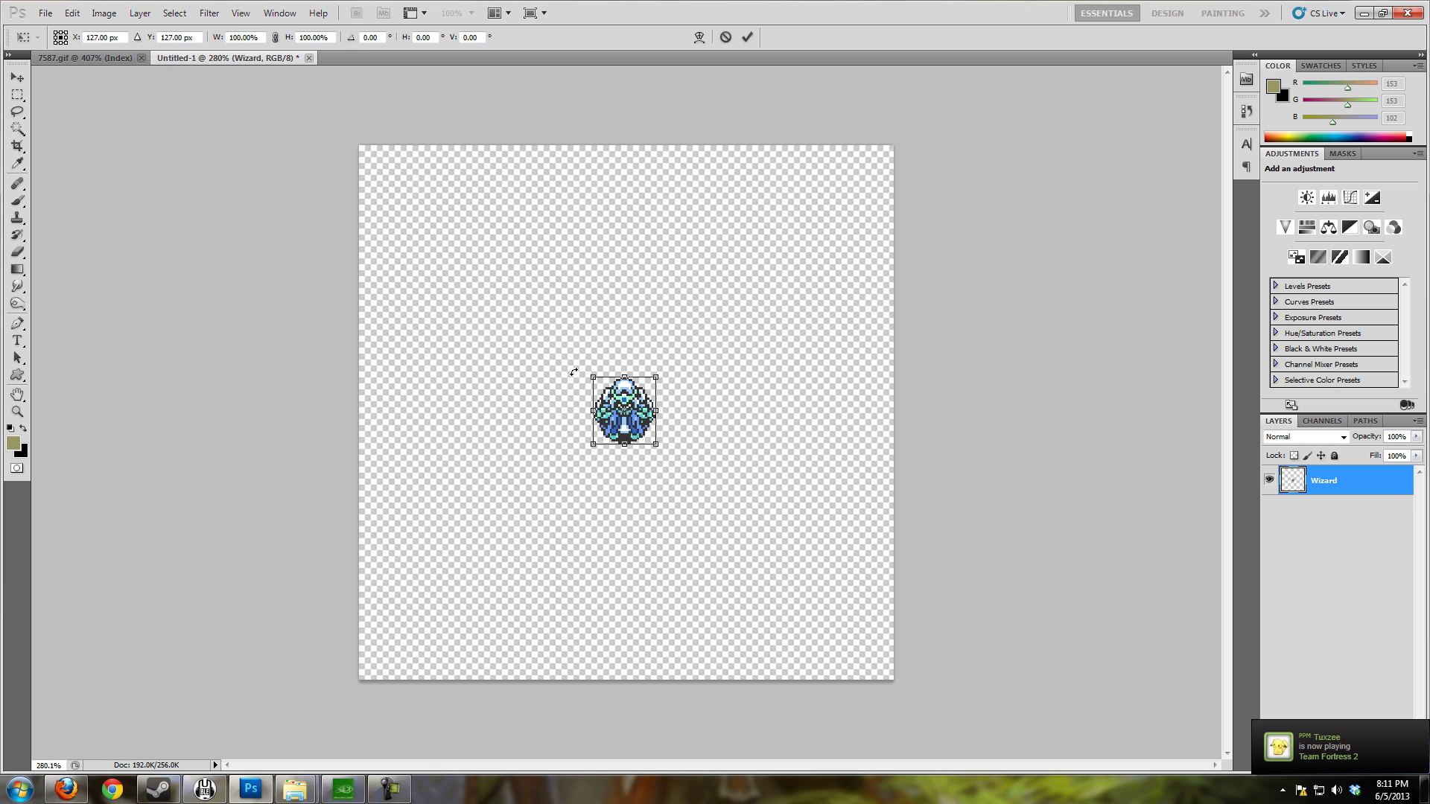
{"action": "left_click_drag", "start_coordinate": [659, 370], "coordinate": [919, 191]}
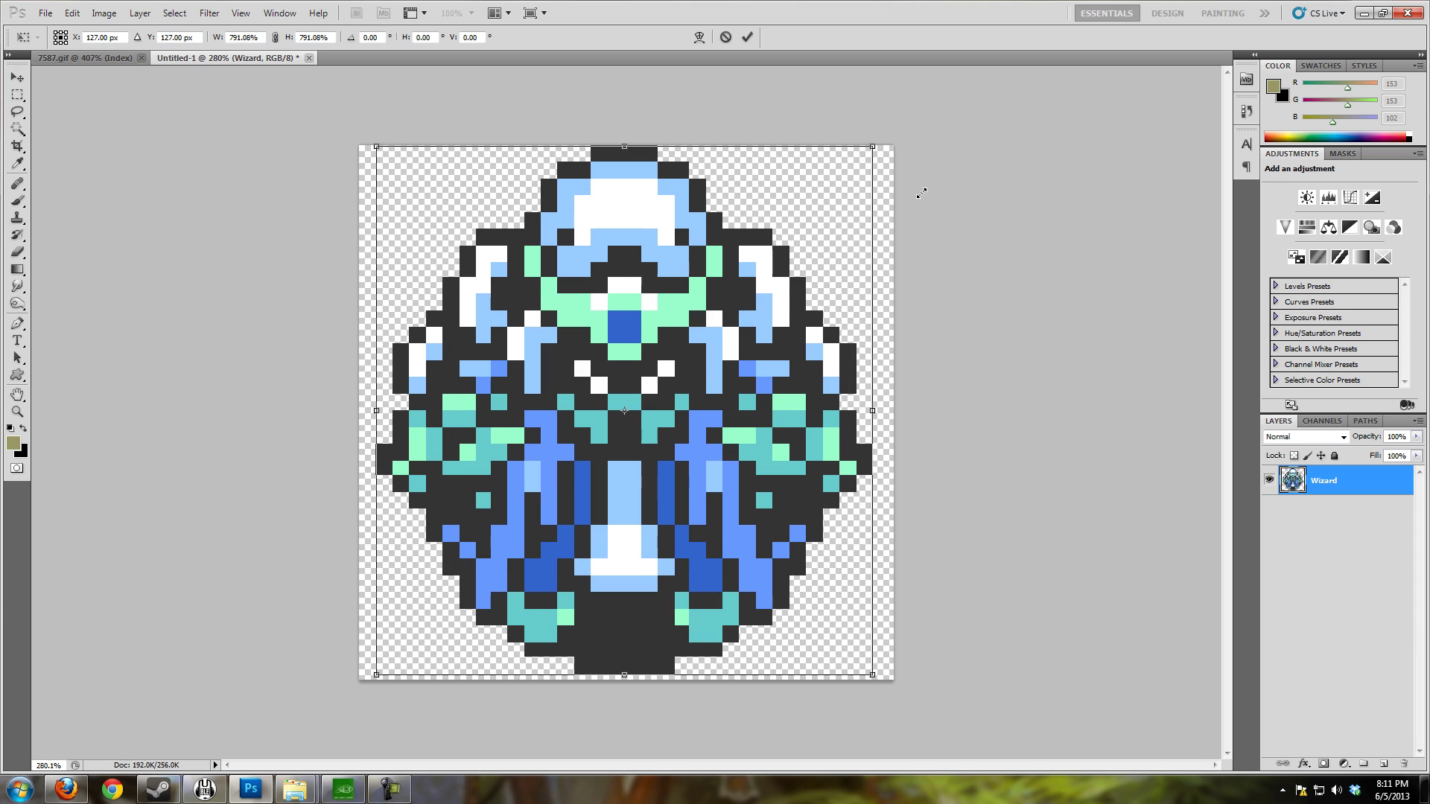
{"action": "left_click", "coordinate": [747, 37]}
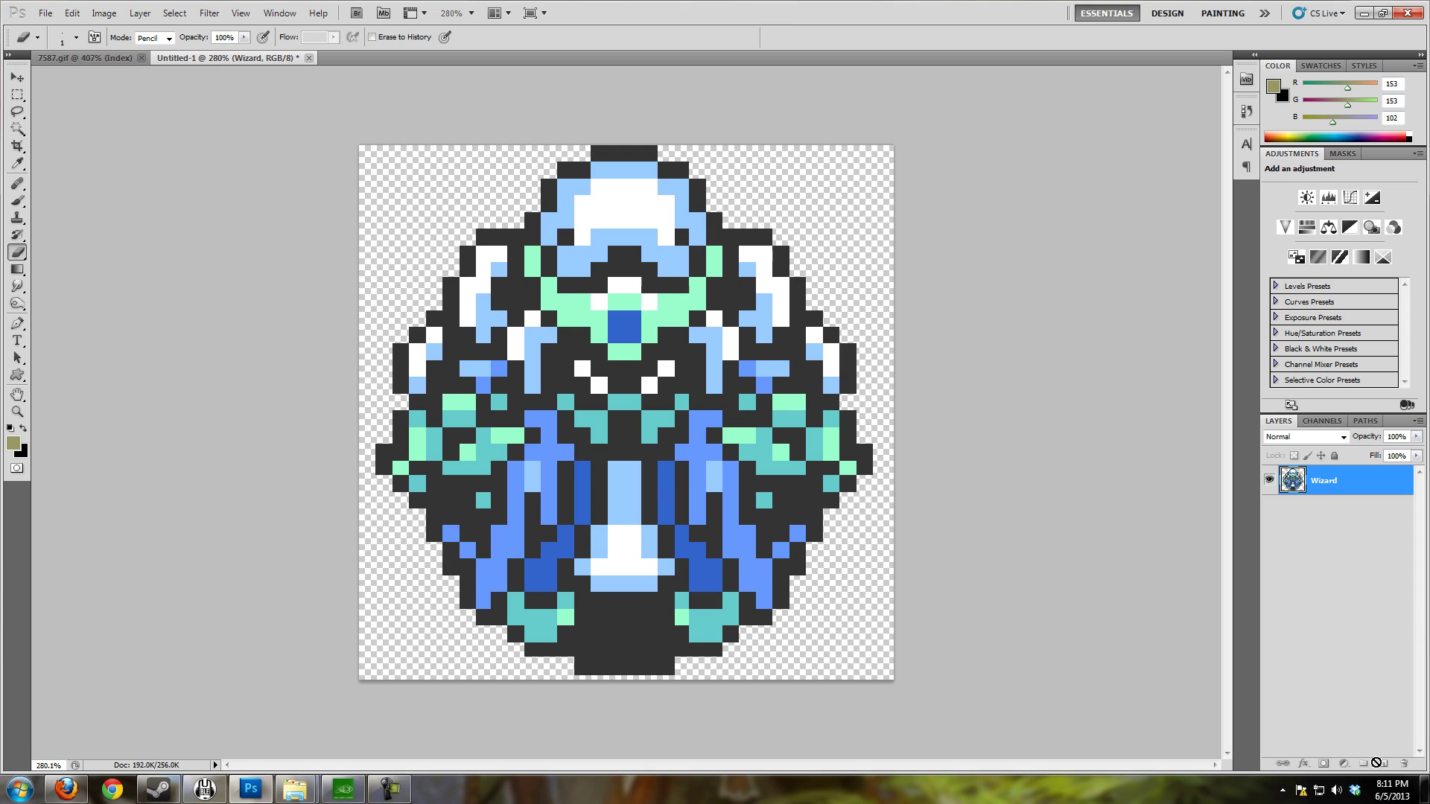
Step: Add an empty Layer 1 above Wizard, then look over the 7587.gif sprite sheet
{"action": "left_click", "coordinate": [1371, 700]}
{"action": "left_click", "coordinate": [1383, 765]}
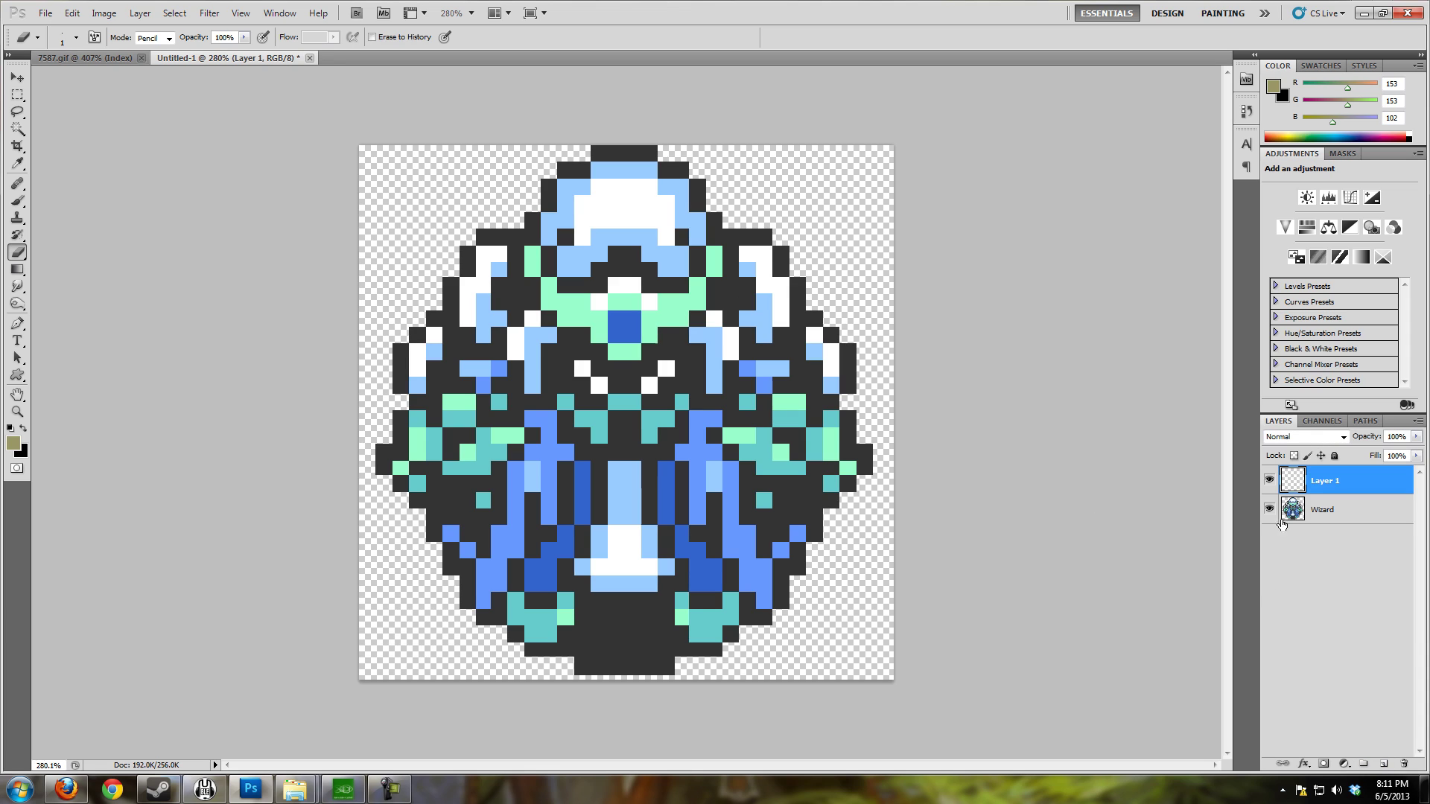
{"action": "left_click", "coordinate": [75, 59]}
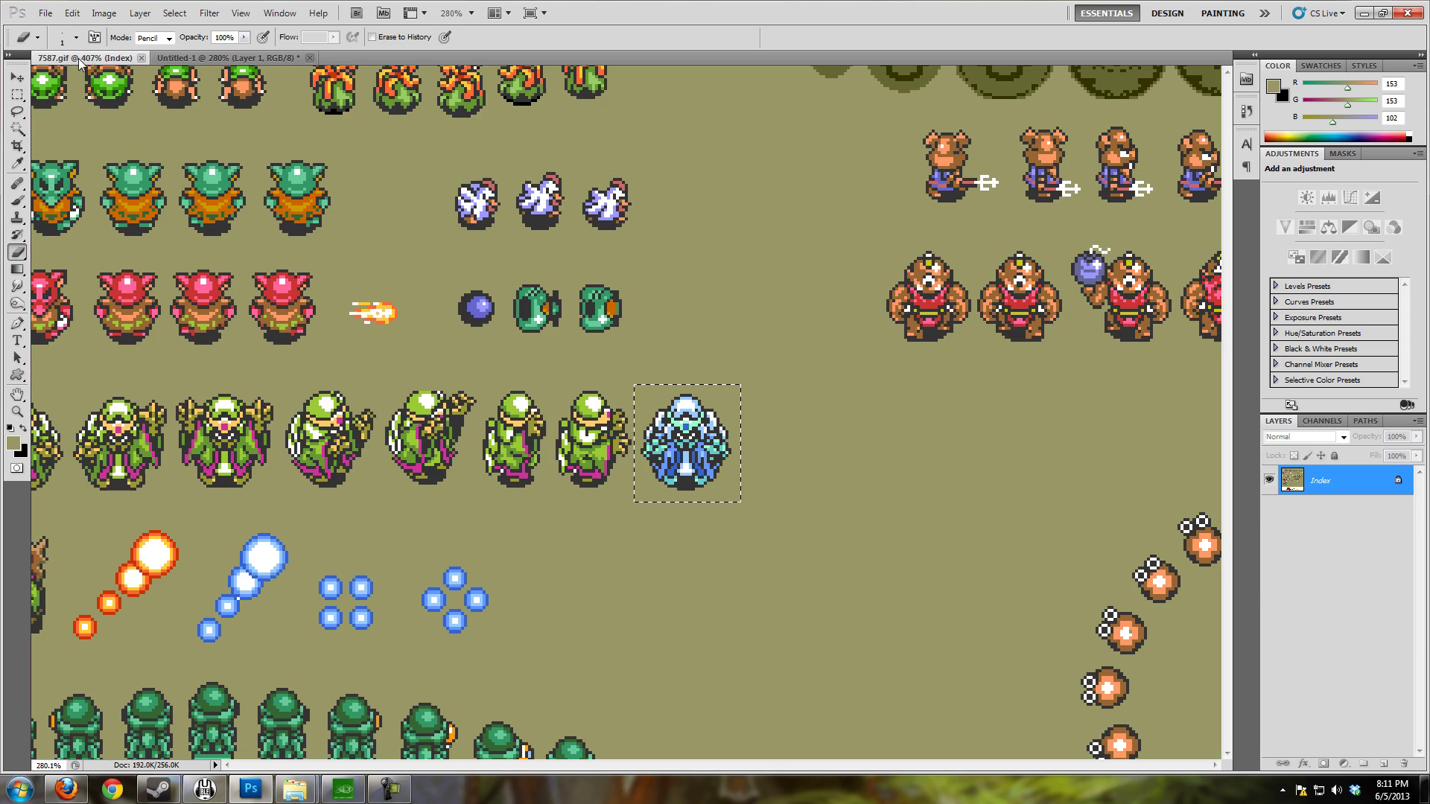
{"action": "scroll", "coordinate": [501, 502], "scroll_direction": "down", "scroll_amount": 3}
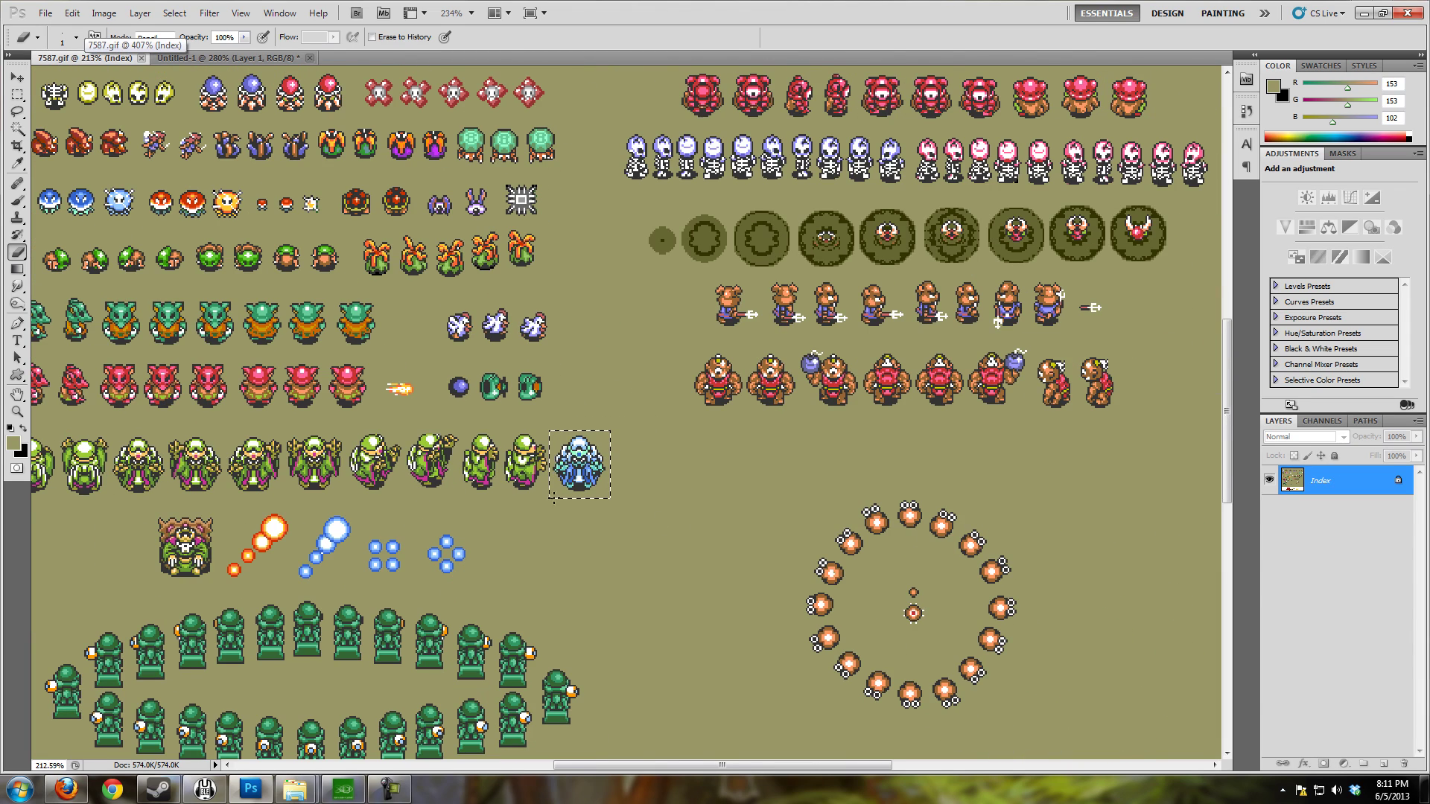
{"action": "scroll", "coordinate": [664, 519], "scroll_direction": "down", "scroll_amount": 2}
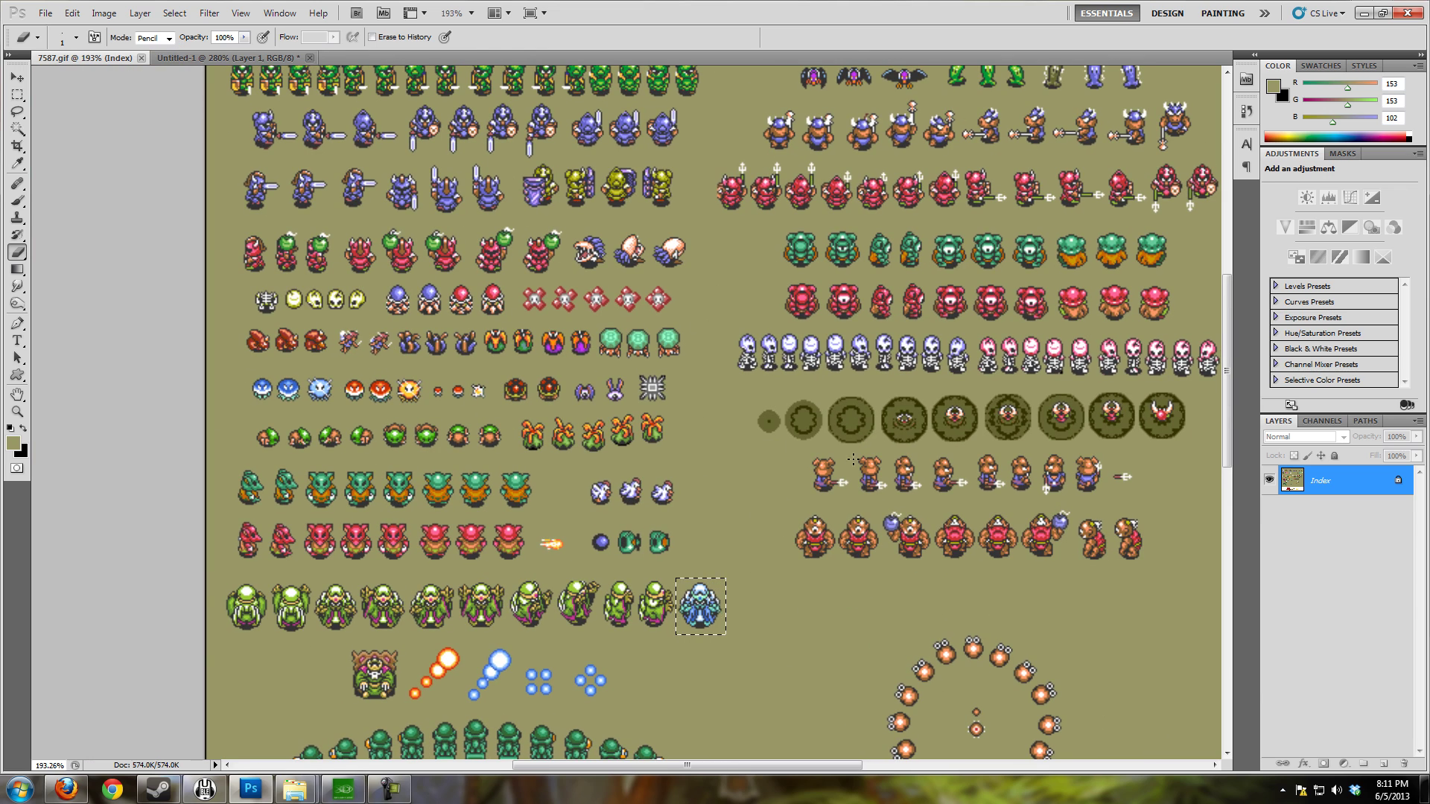
{"action": "left_click_drag", "start_coordinate": [583, 113], "coordinate": [573, 260]}
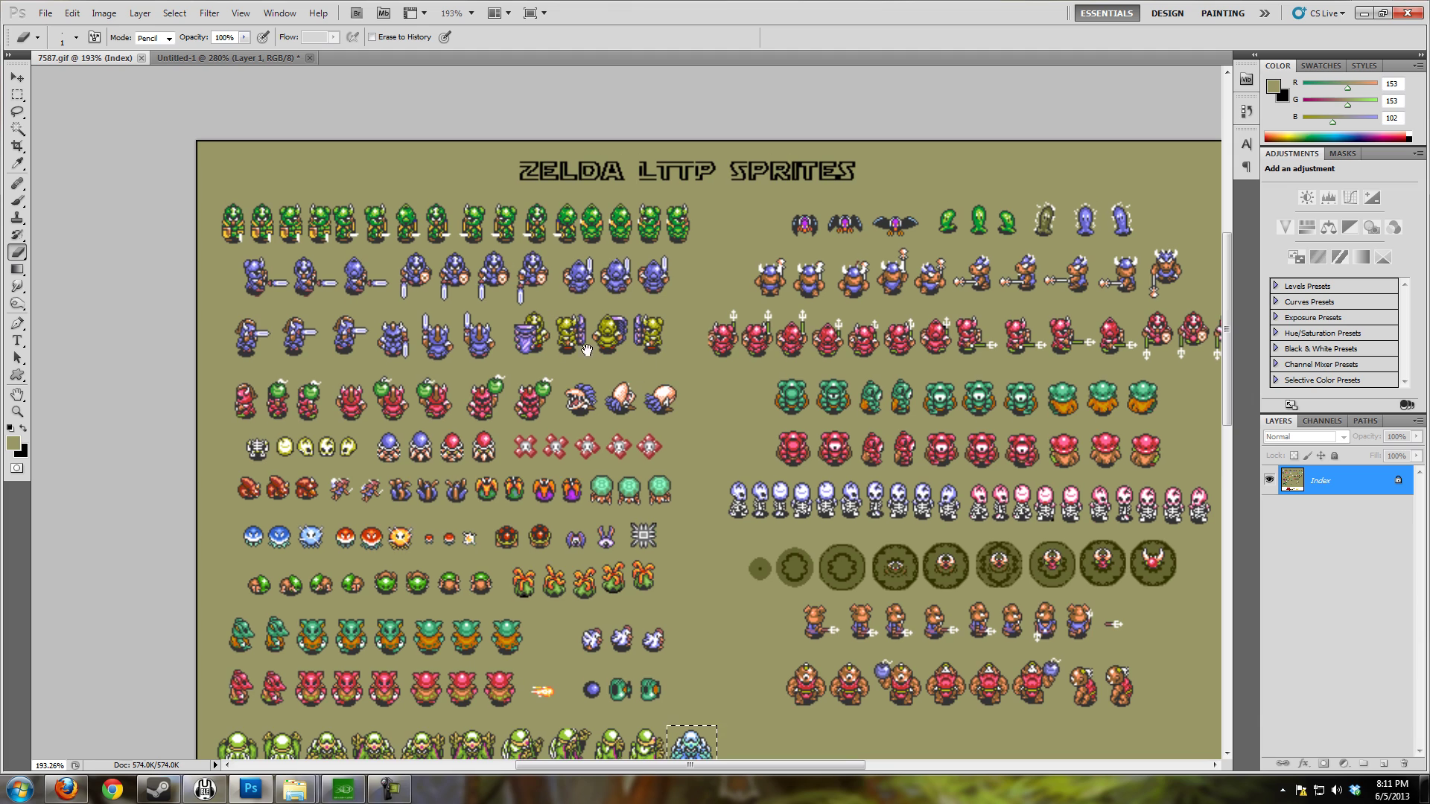
{"action": "left_click_drag", "start_coordinate": [636, 756], "coordinate": [597, 527]}
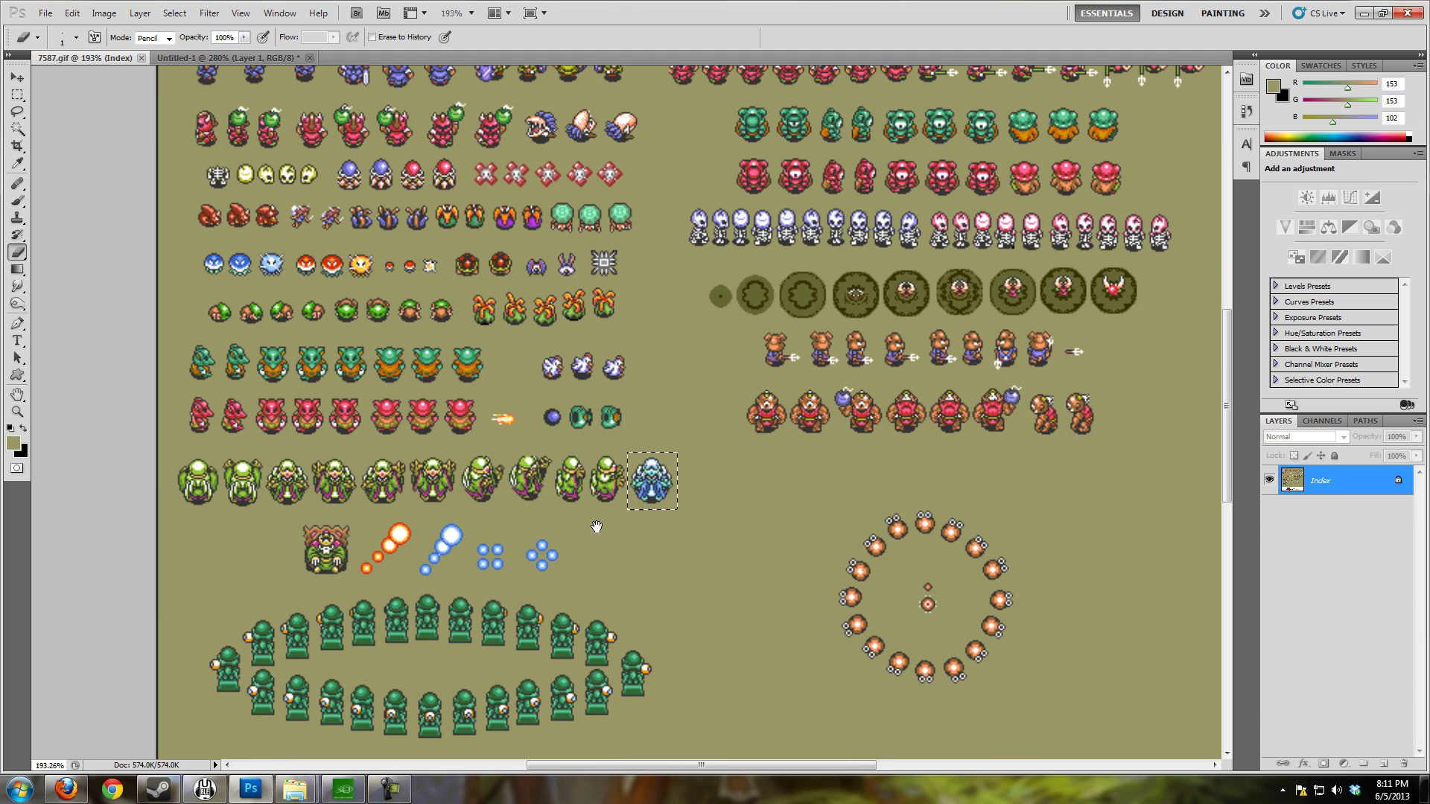
Step: Select the olive background by Color Range with Fuzziness 11 and fill it black
{"action": "left_click", "coordinate": [174, 13]}
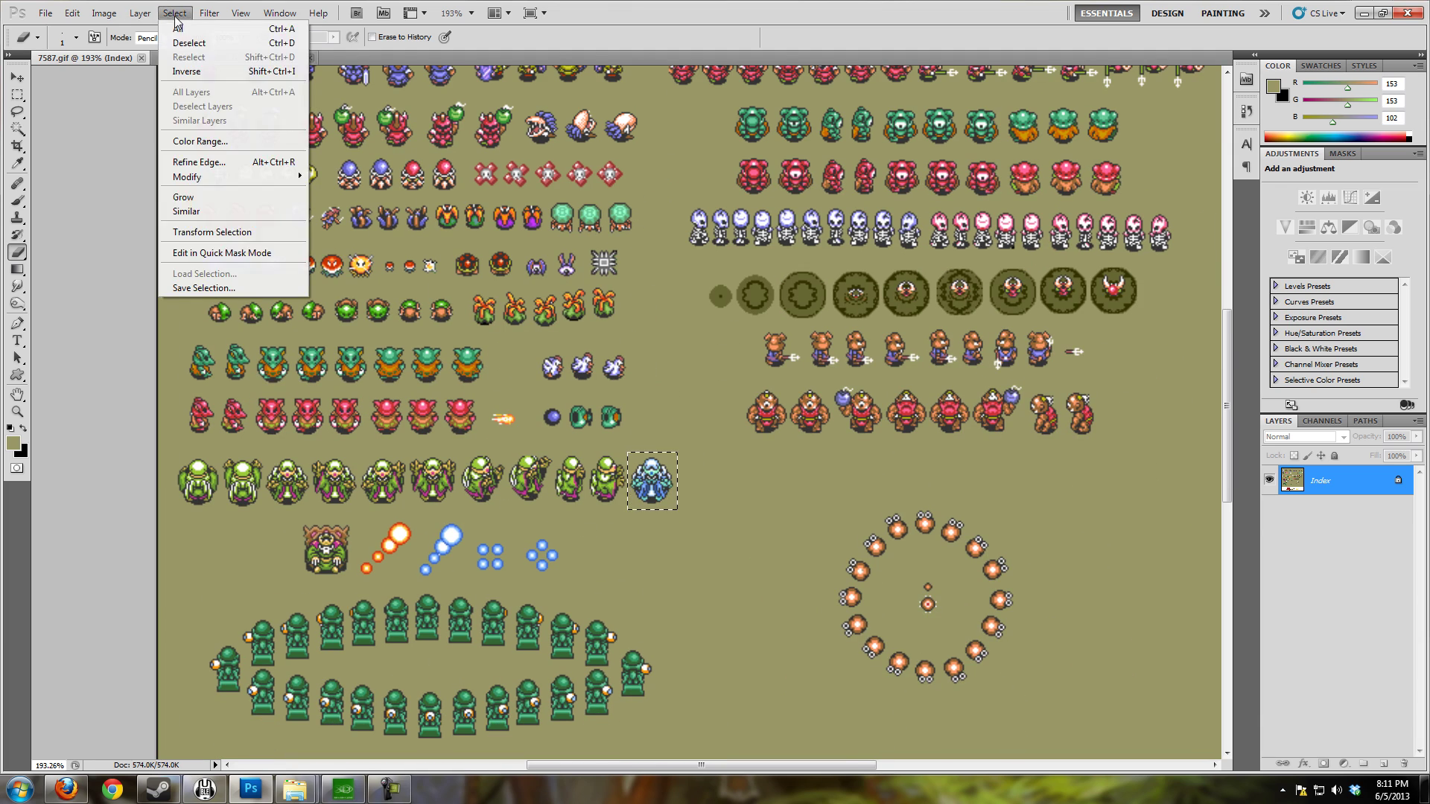
{"action": "left_click", "coordinate": [192, 44]}
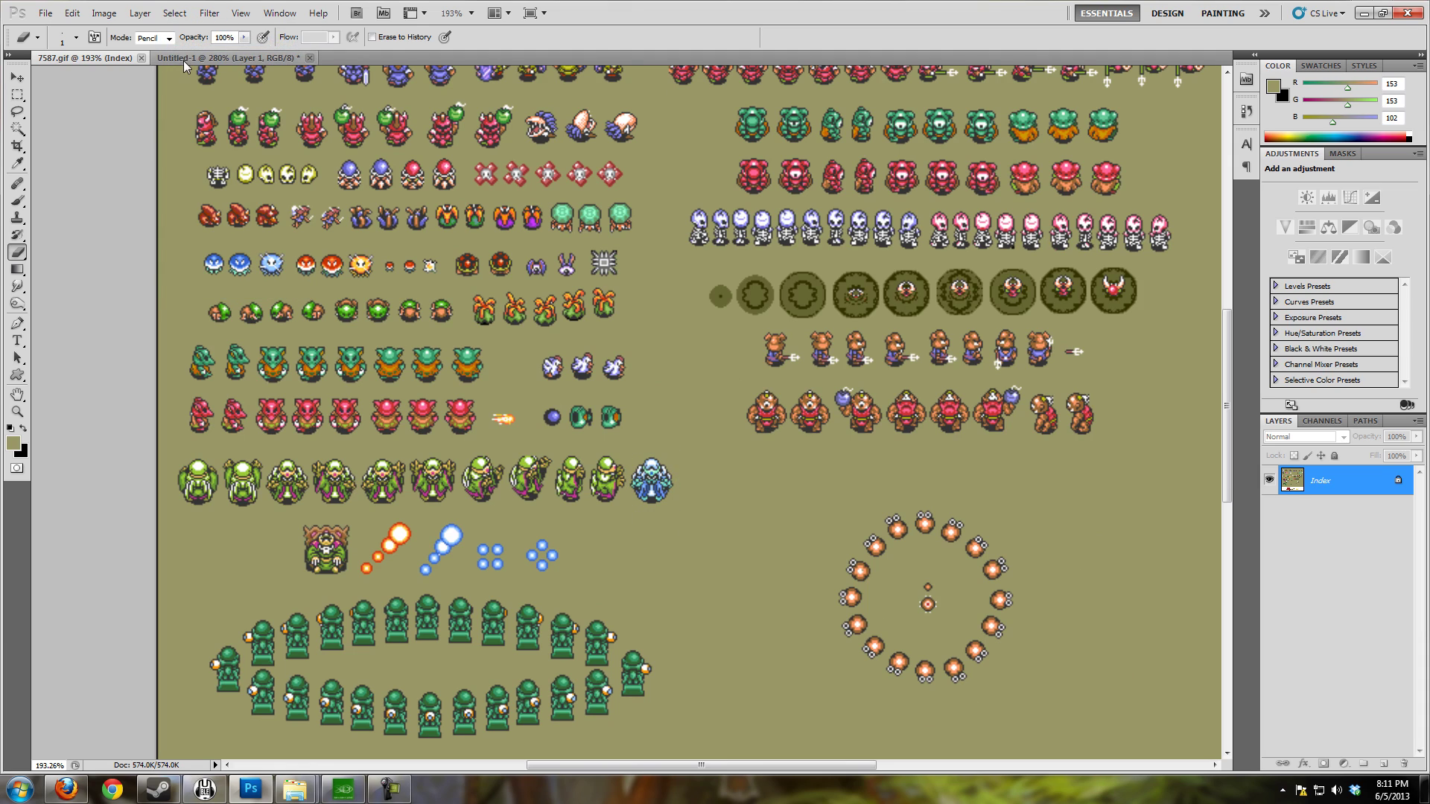
{"action": "left_click", "coordinate": [174, 13]}
{"action": "left_click", "coordinate": [198, 142]}
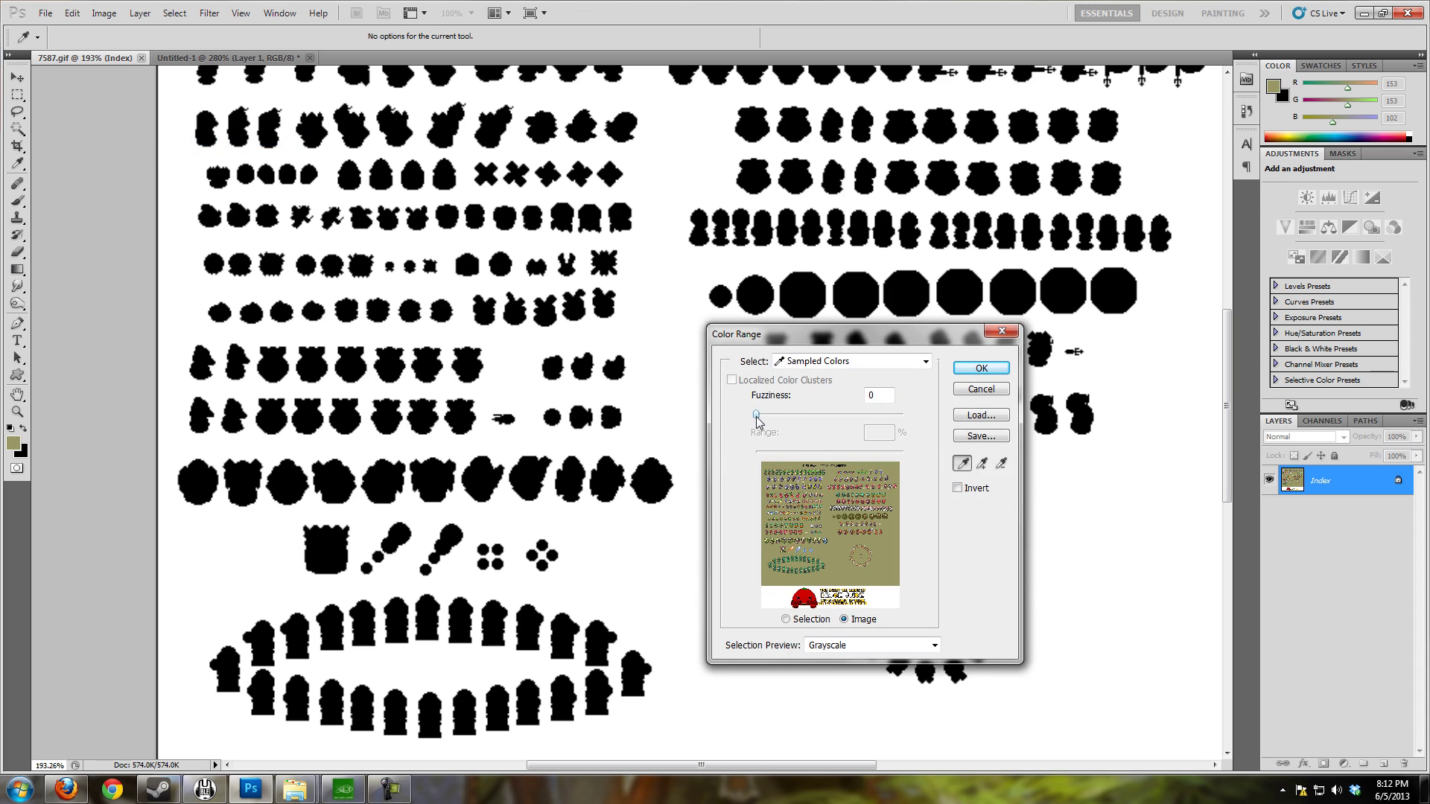
{"action": "mouse_move", "coordinate": [757, 419]}
{"action": "left_mouse_down"}
{"action": "mouse_move", "coordinate": [888, 423]}
{"action": "mouse_move", "coordinate": [749, 419]}
{"action": "left_mouse_up"}
{"action": "left_click", "coordinate": [981, 368]}
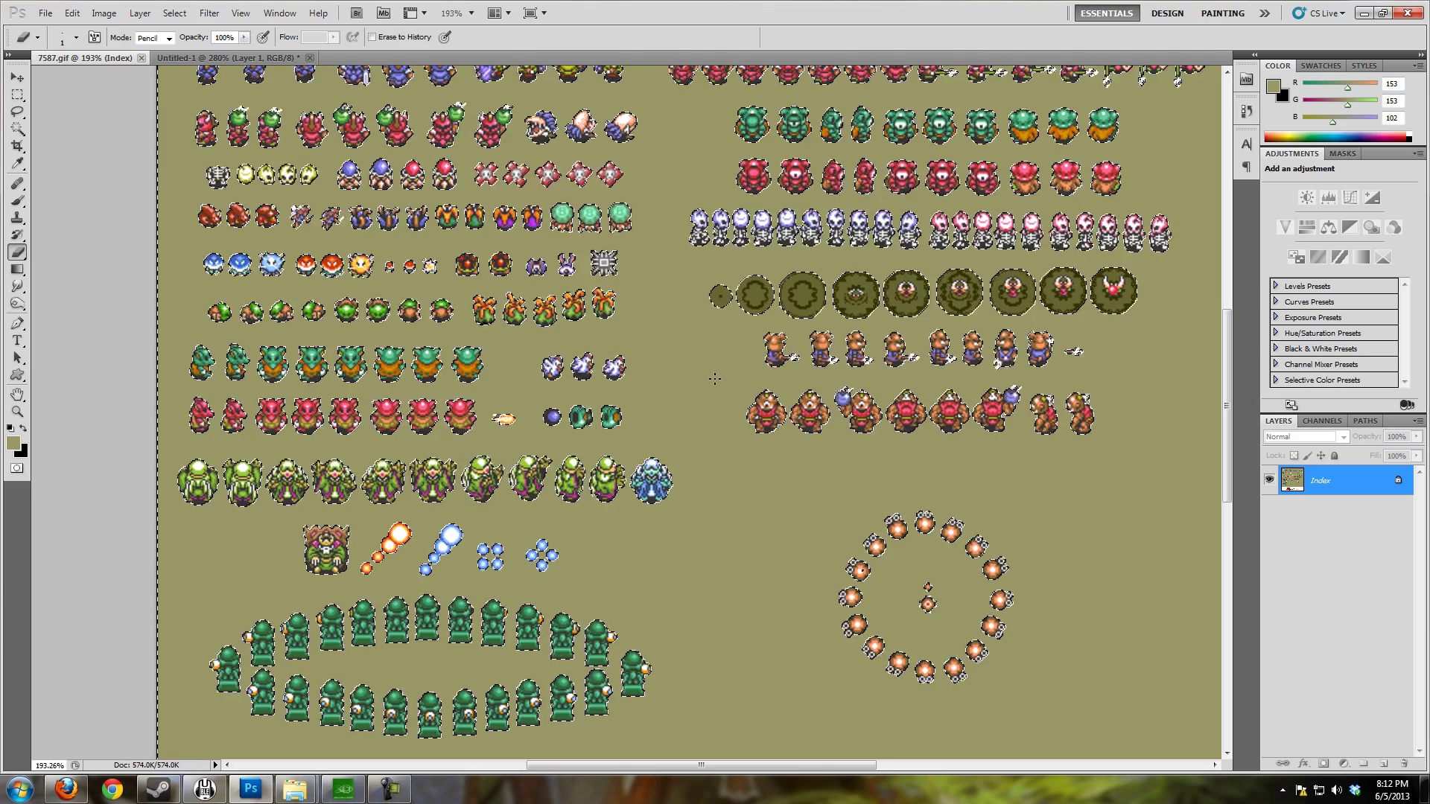
{"action": "key", "text": "Delete"}
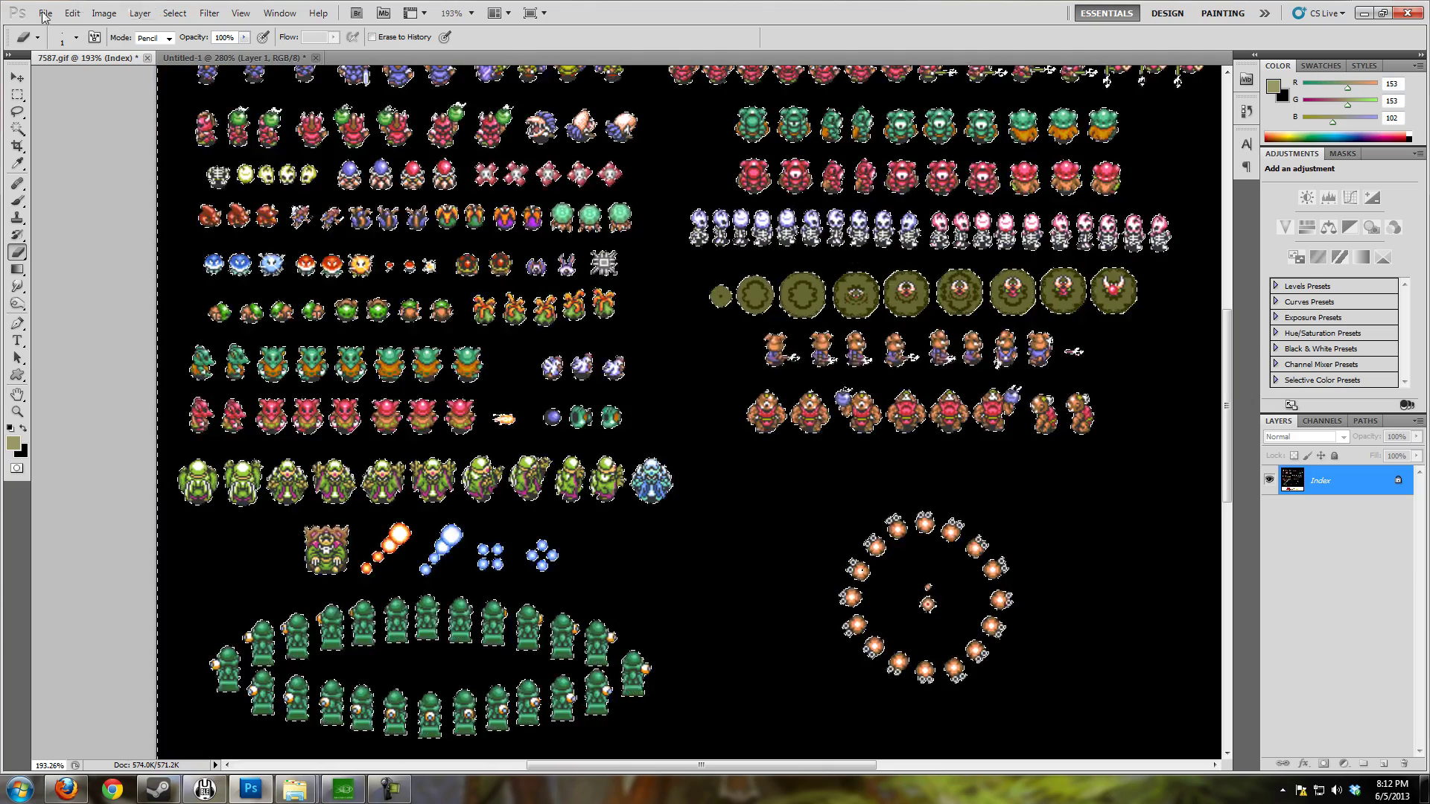
Step: Step back to restore the olive background and its earlier selection
{"action": "left_click", "coordinate": [175, 13]}
{"action": "left_click", "coordinate": [189, 42]}
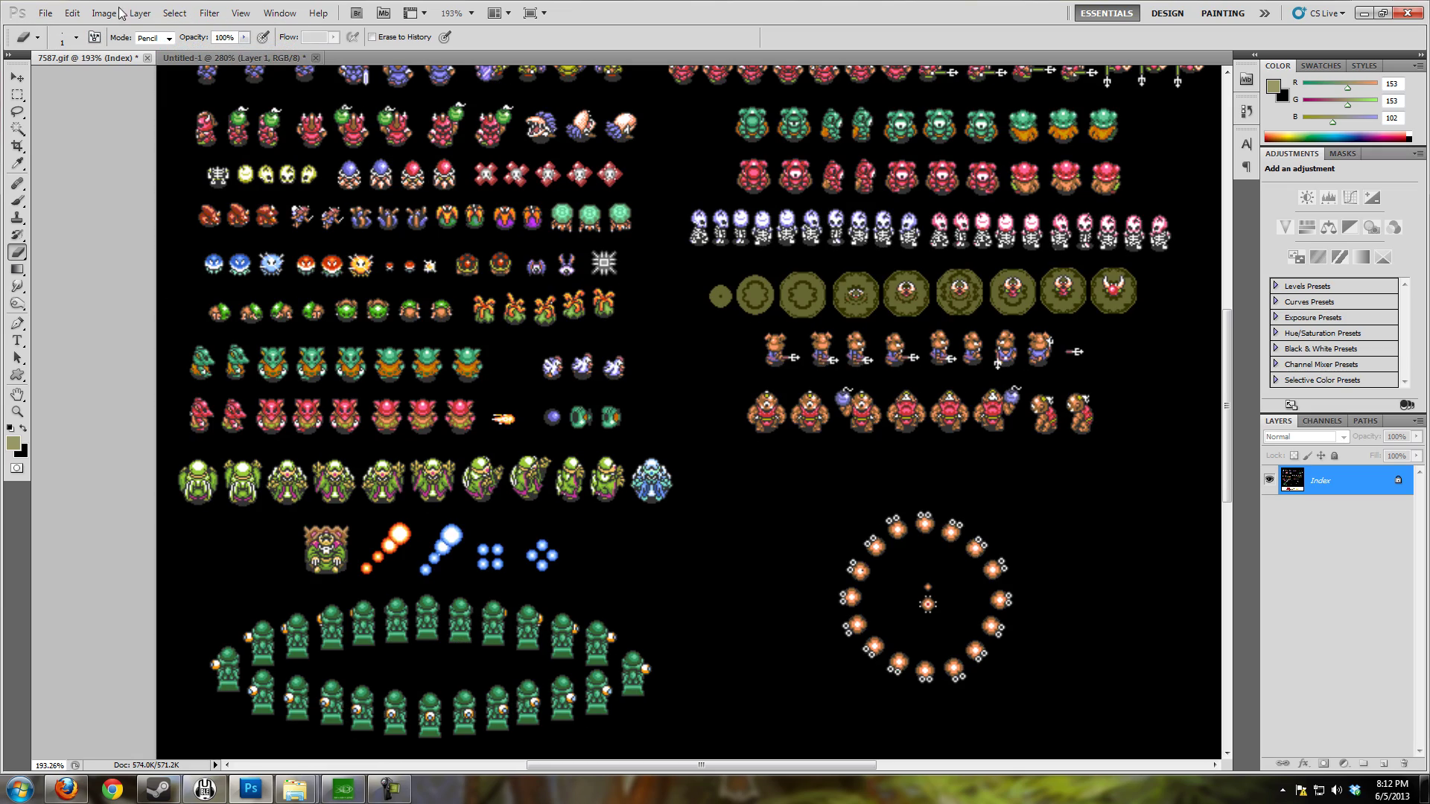
{"action": "left_click", "coordinate": [72, 13]}
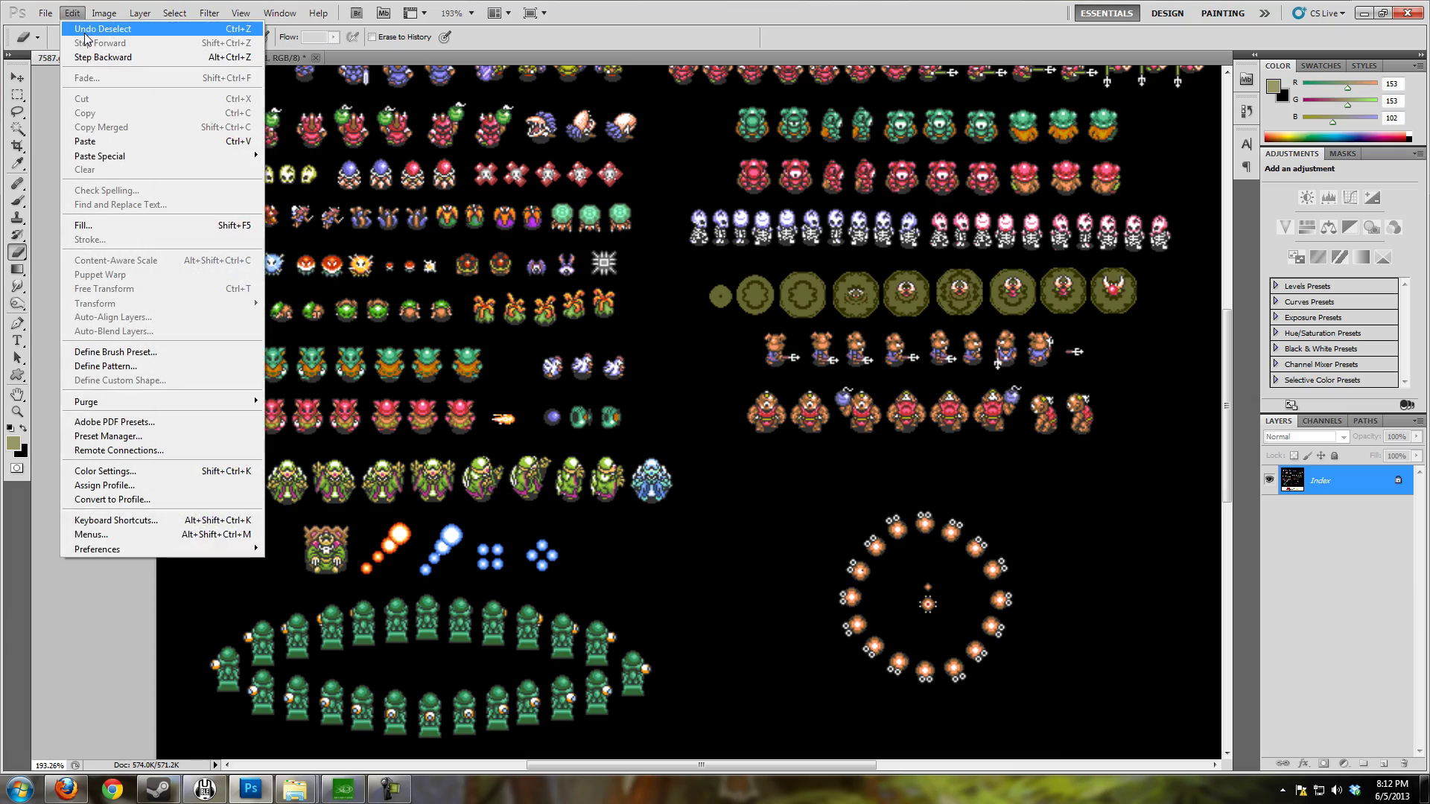
{"action": "left_click", "coordinate": [85, 31]}
{"action": "left_click", "coordinate": [92, 13]}
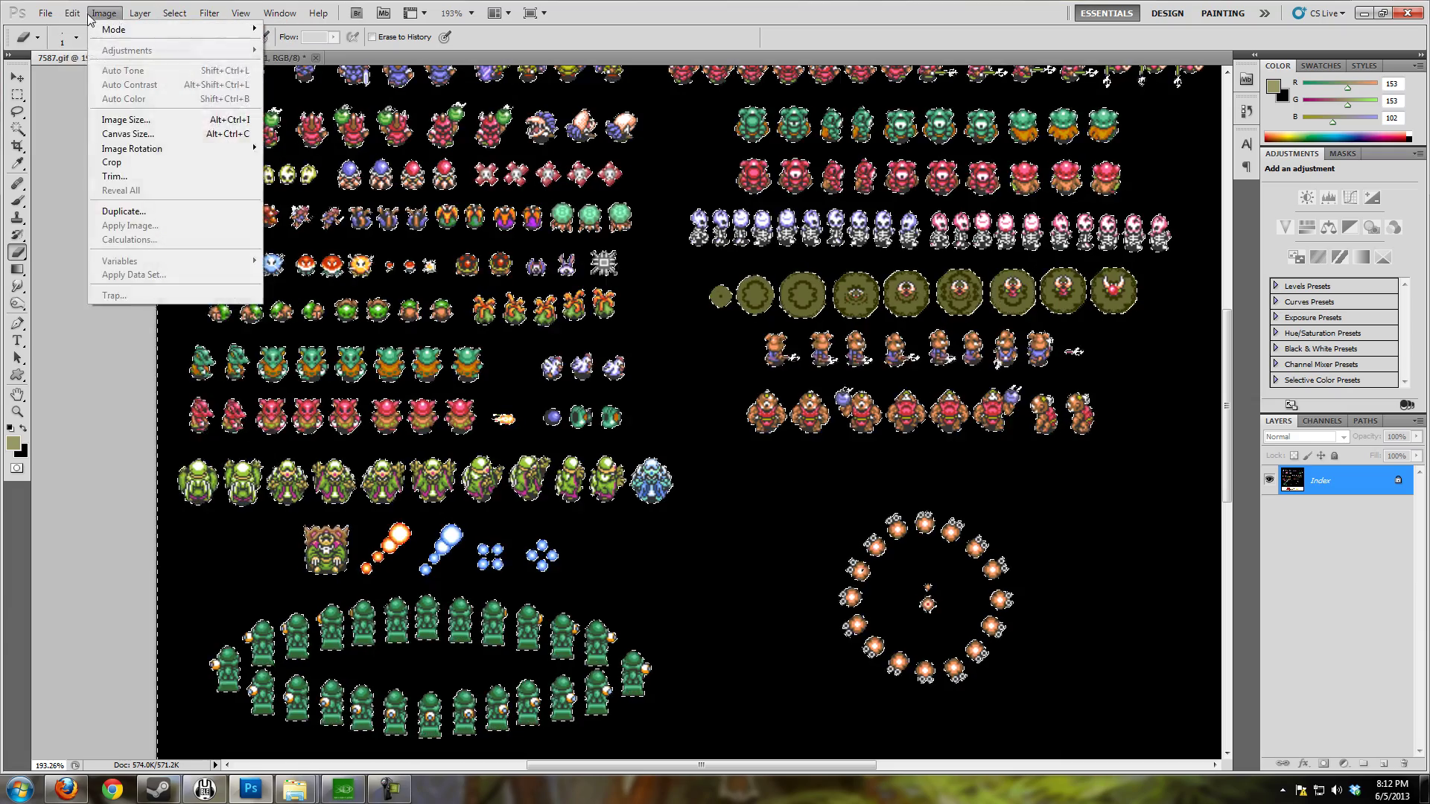
{"action": "mouse_move", "coordinate": [72, 13]}
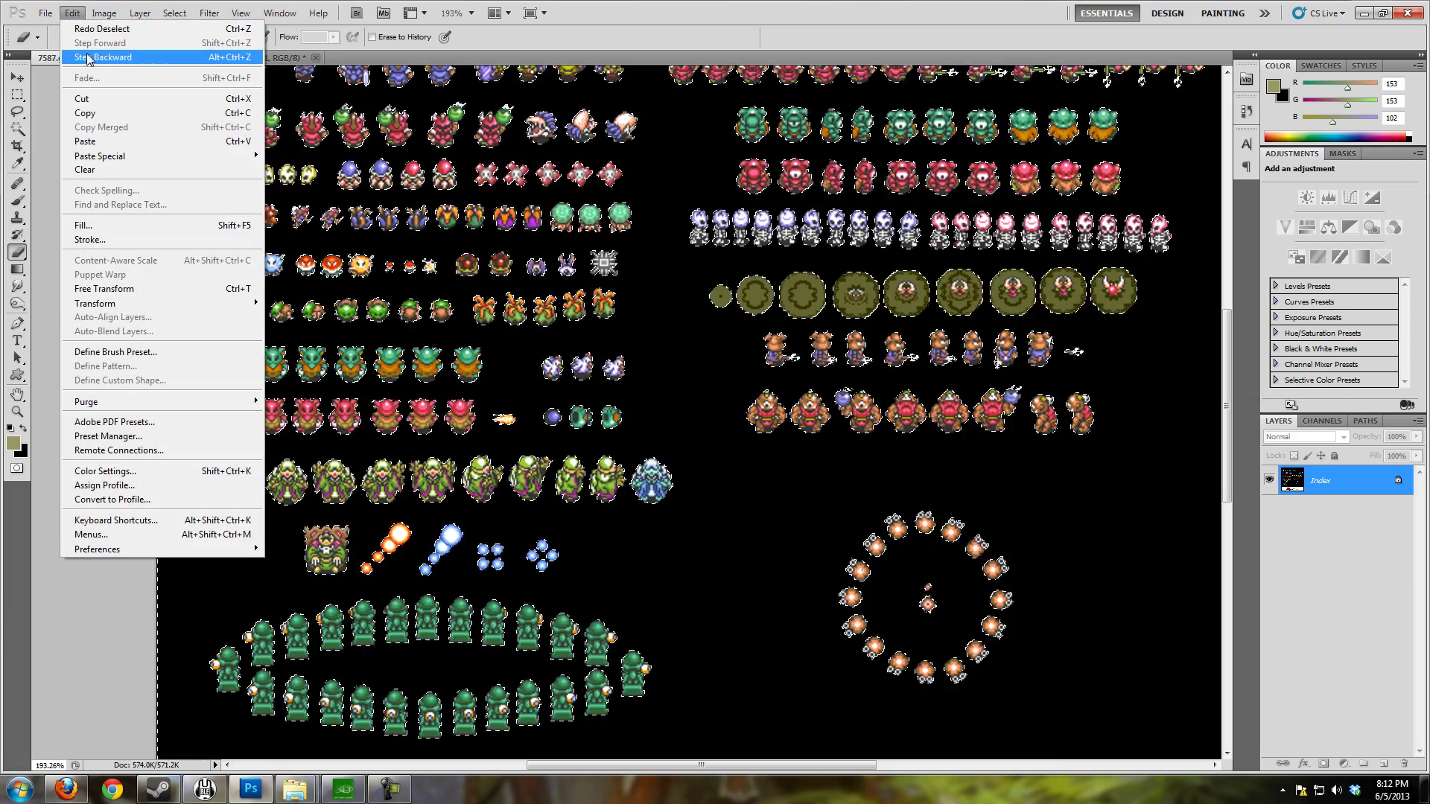
{"action": "left_click", "coordinate": [87, 58]}
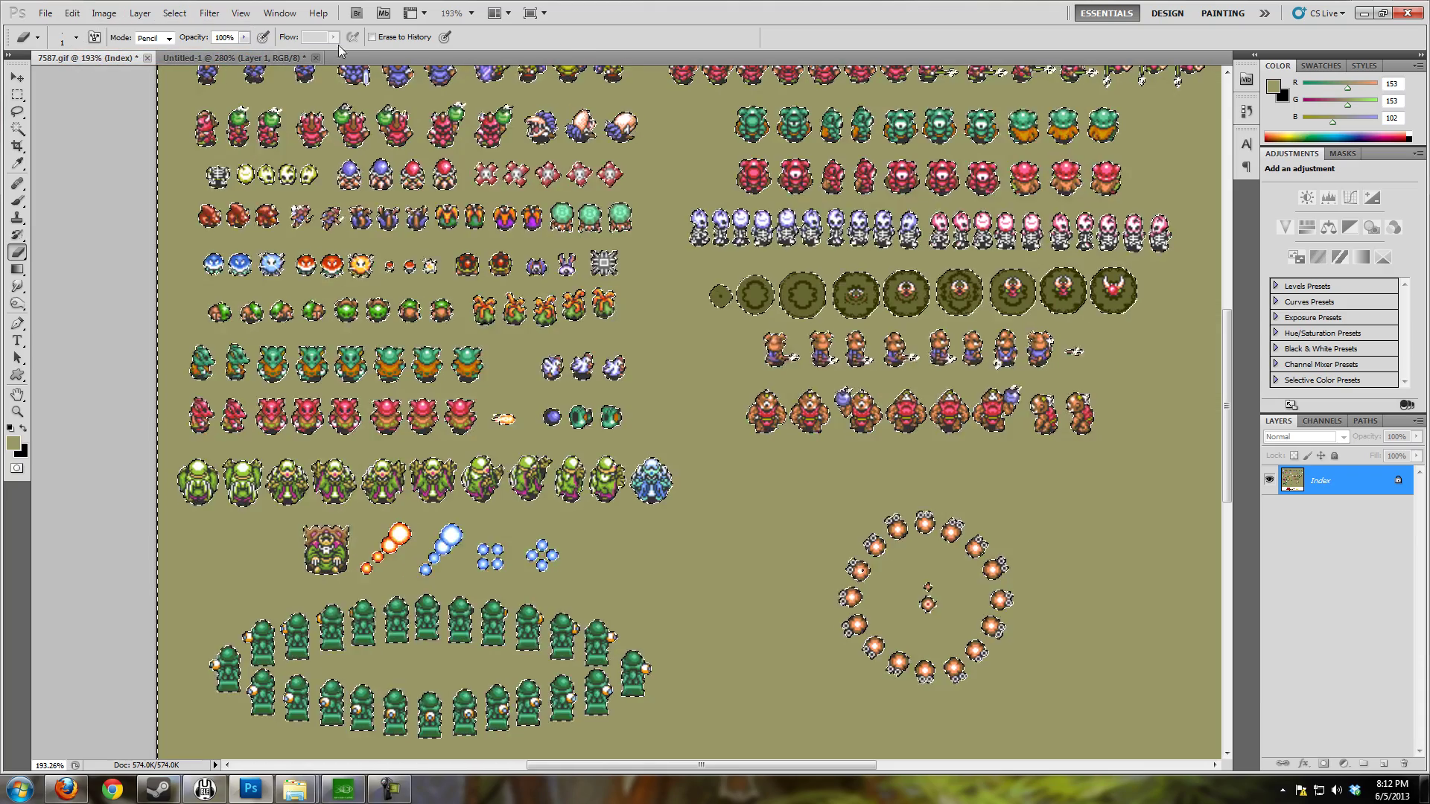
{"action": "left_click", "coordinate": [175, 12]}
Step: Deselect, convert the sprite sheet to RGB Color, and unlock Background as Layer 0
{"action": "left_click", "coordinate": [192, 41]}
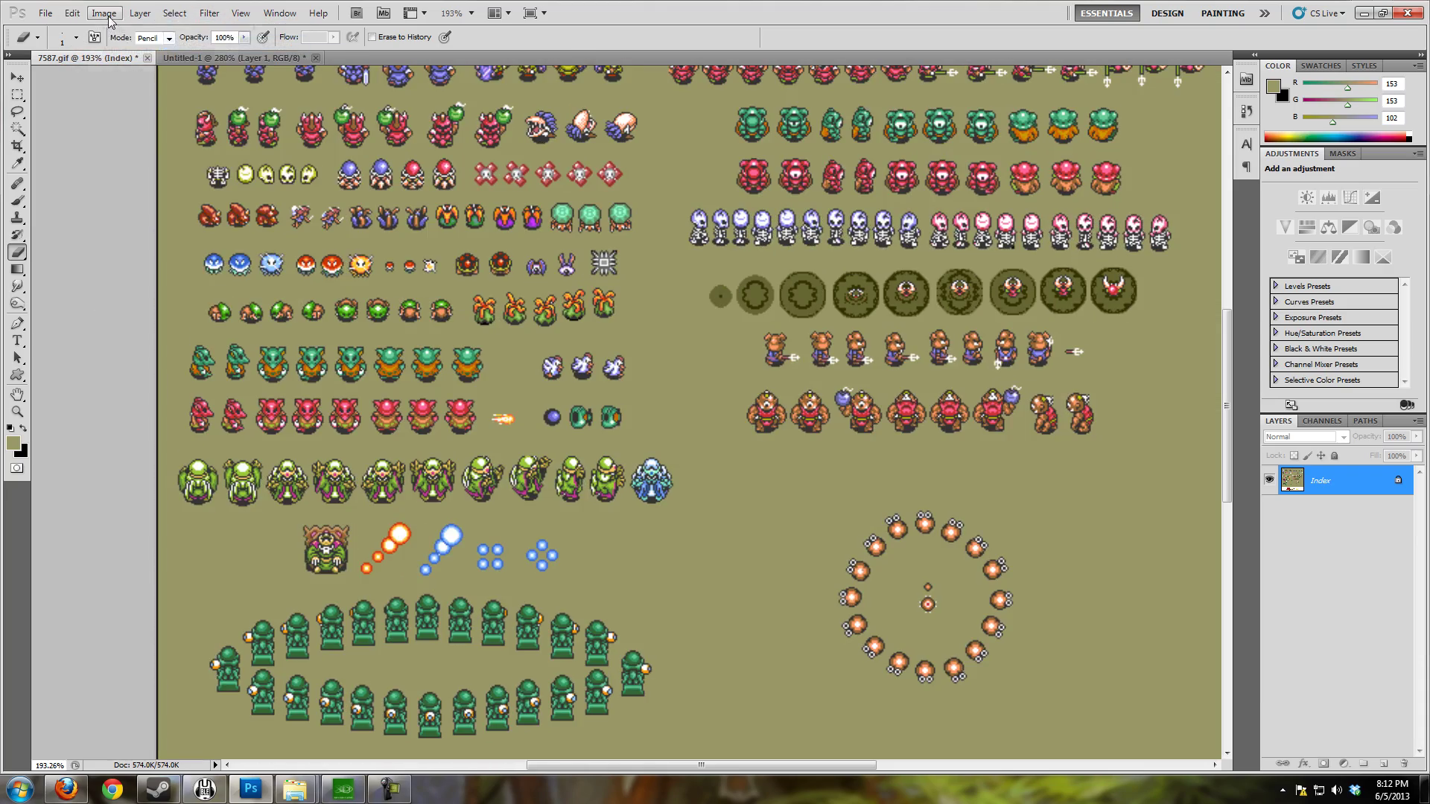
{"action": "left_click", "coordinate": [109, 19]}
{"action": "mouse_move", "coordinate": [145, 35]}
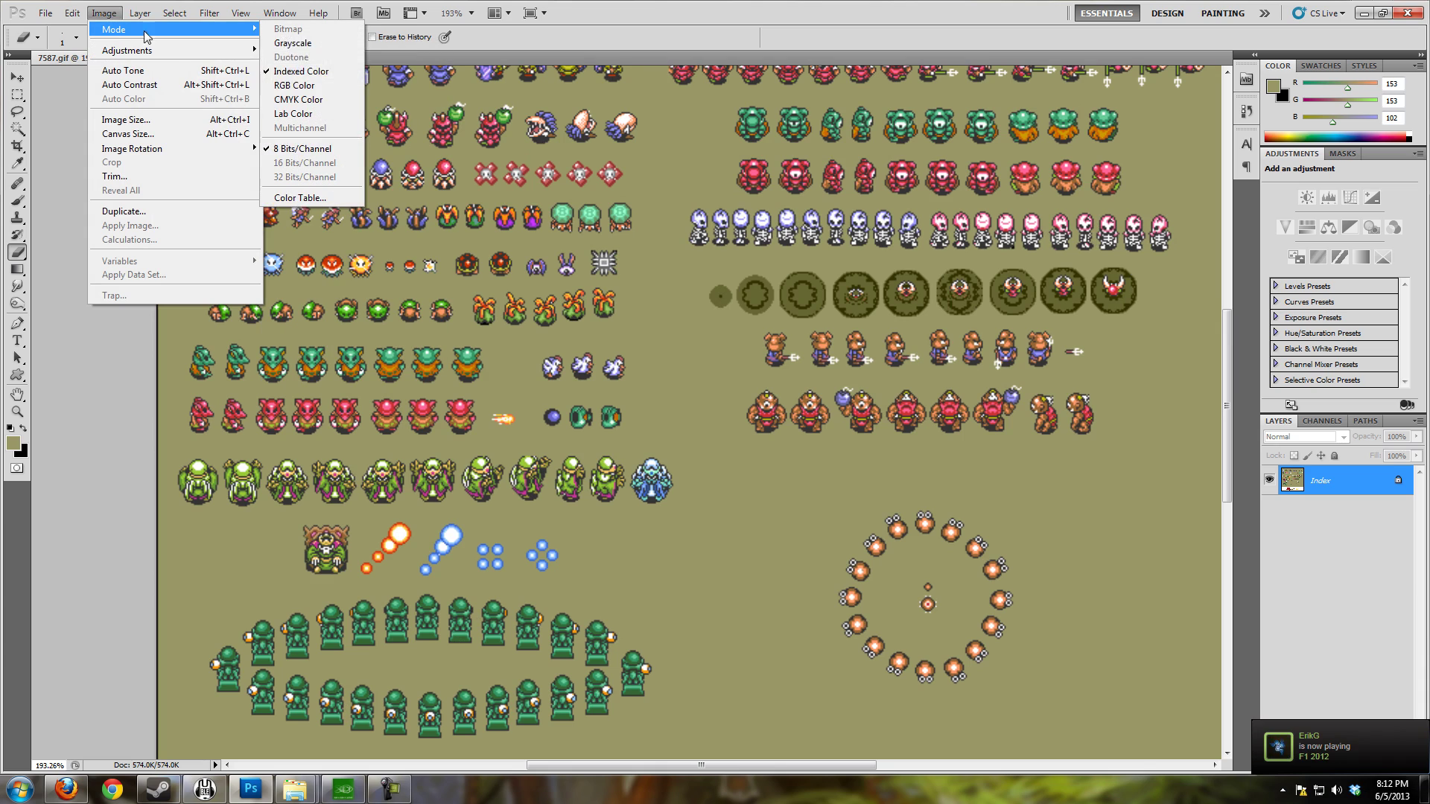
{"action": "left_click", "coordinate": [304, 87]}
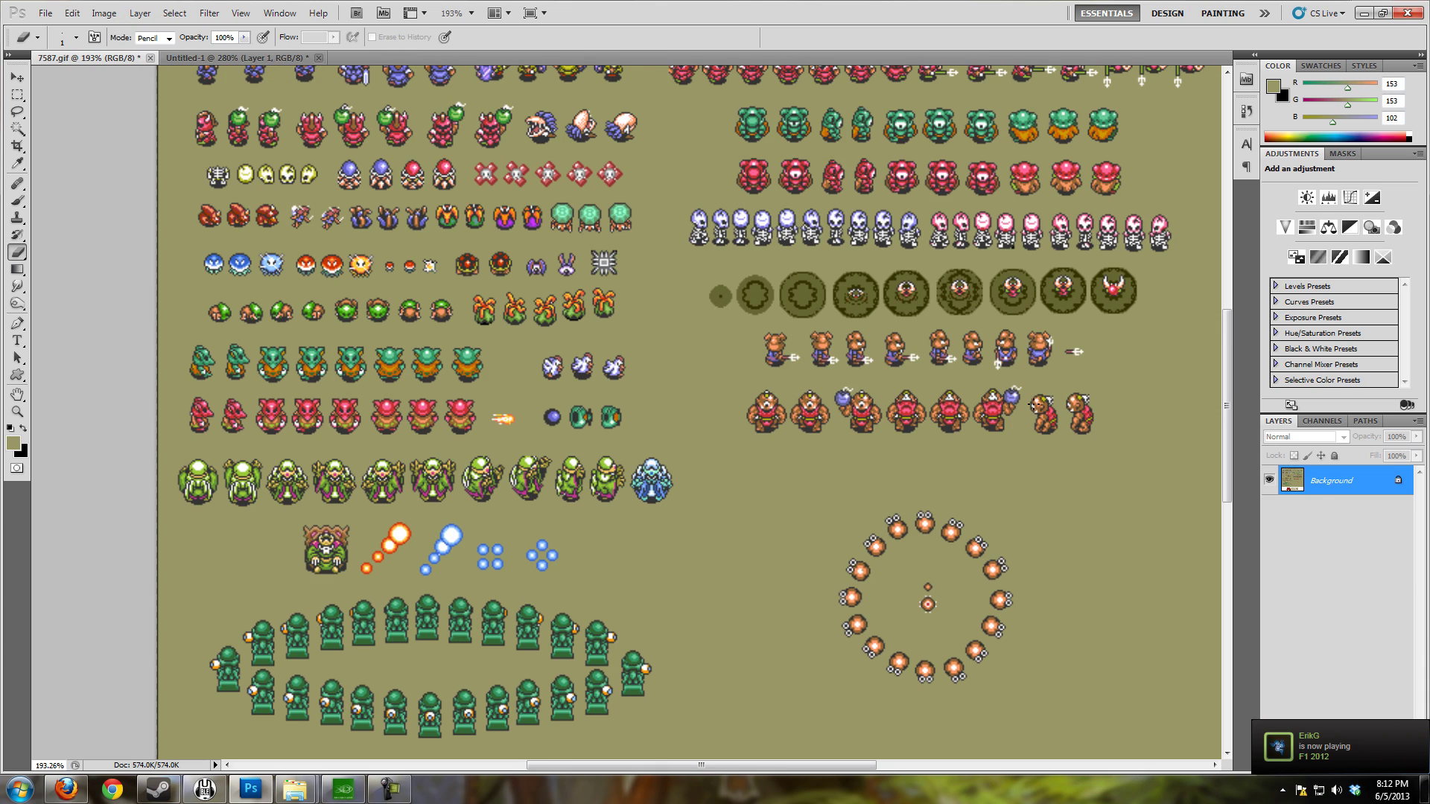
{"action": "double_click", "coordinate": [1330, 492]}
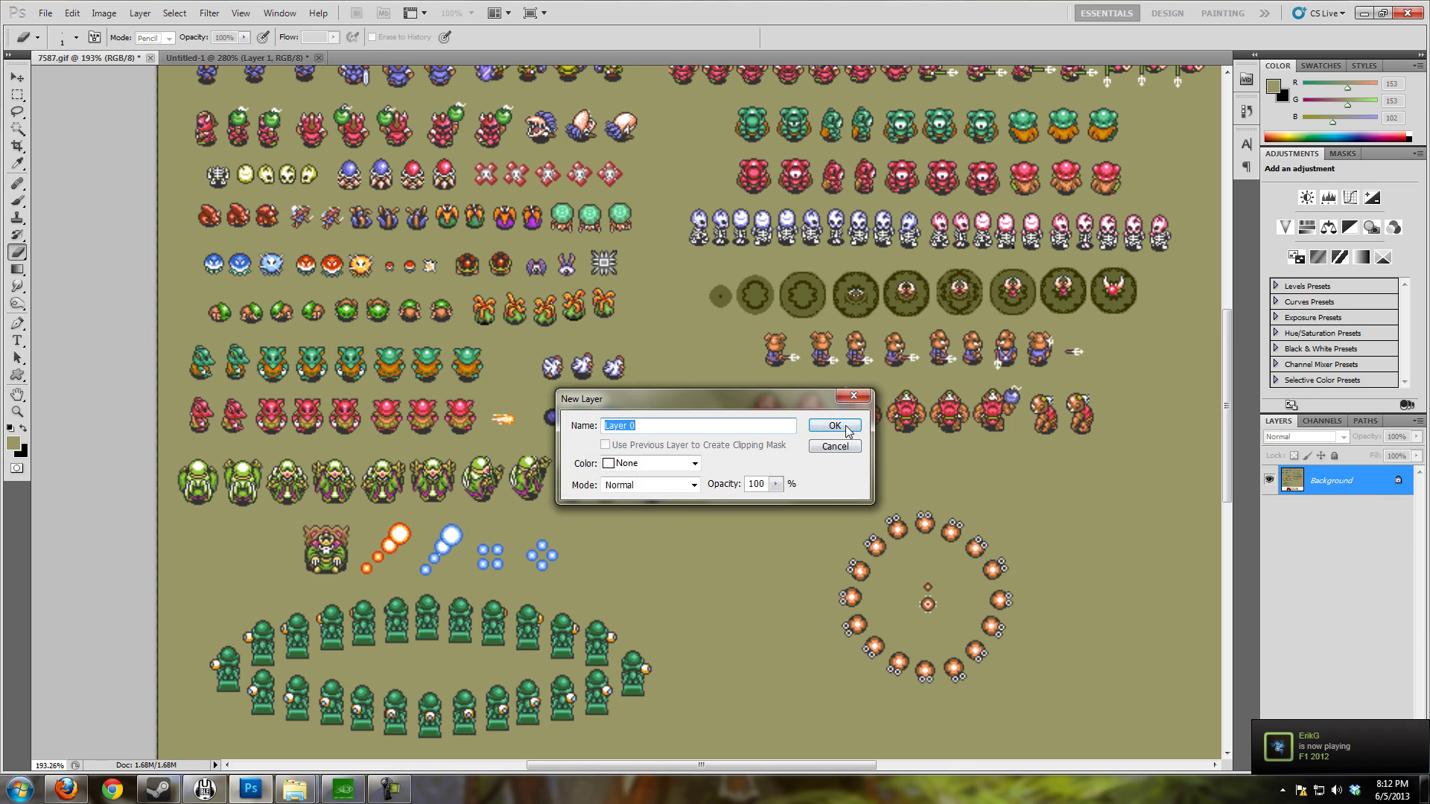
{"action": "left_click", "coordinate": [848, 433]}
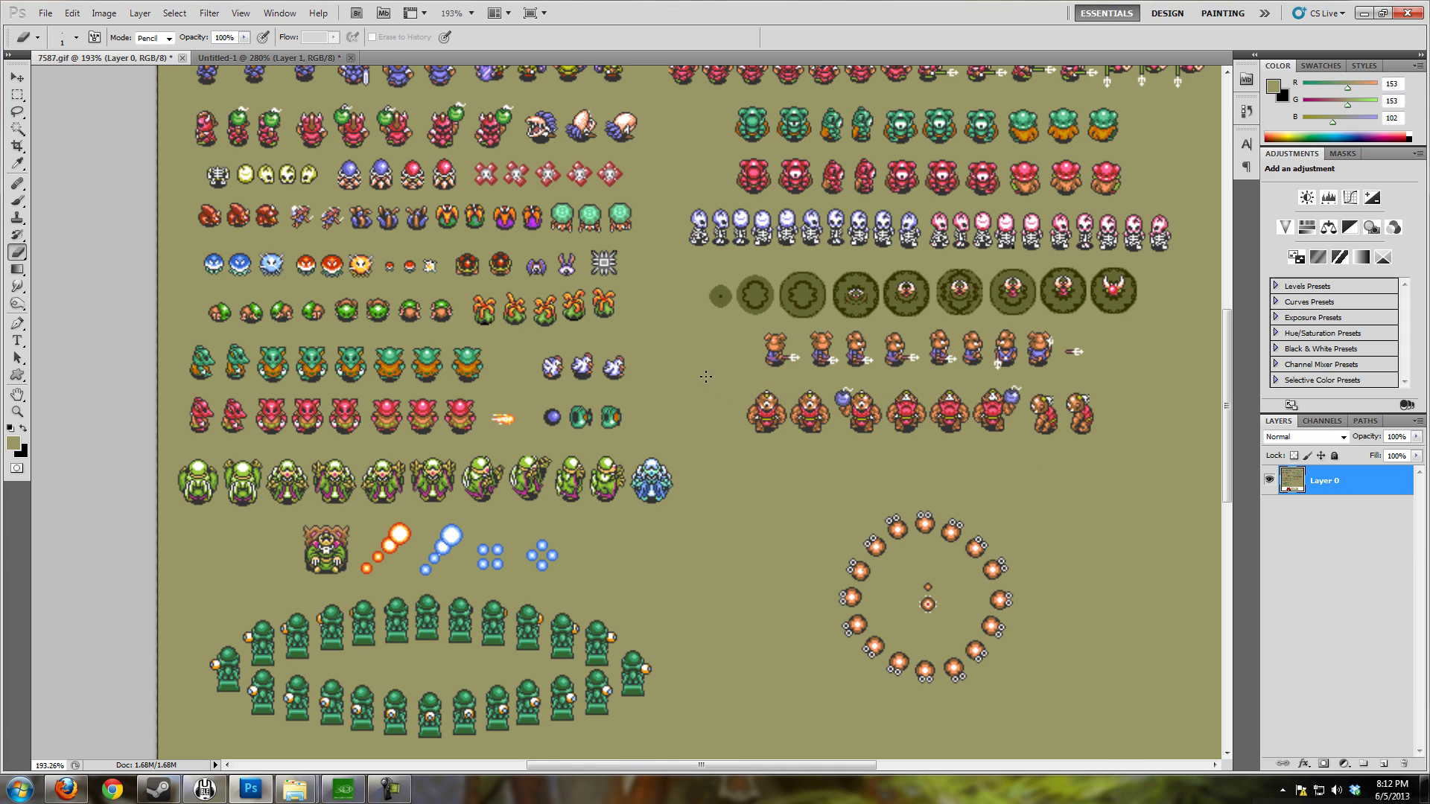
Step: Delete the olive background via Color Range to leave sprites on transparency, then deselect
{"action": "left_click", "coordinate": [175, 12]}
{"action": "left_click", "coordinate": [209, 142]}
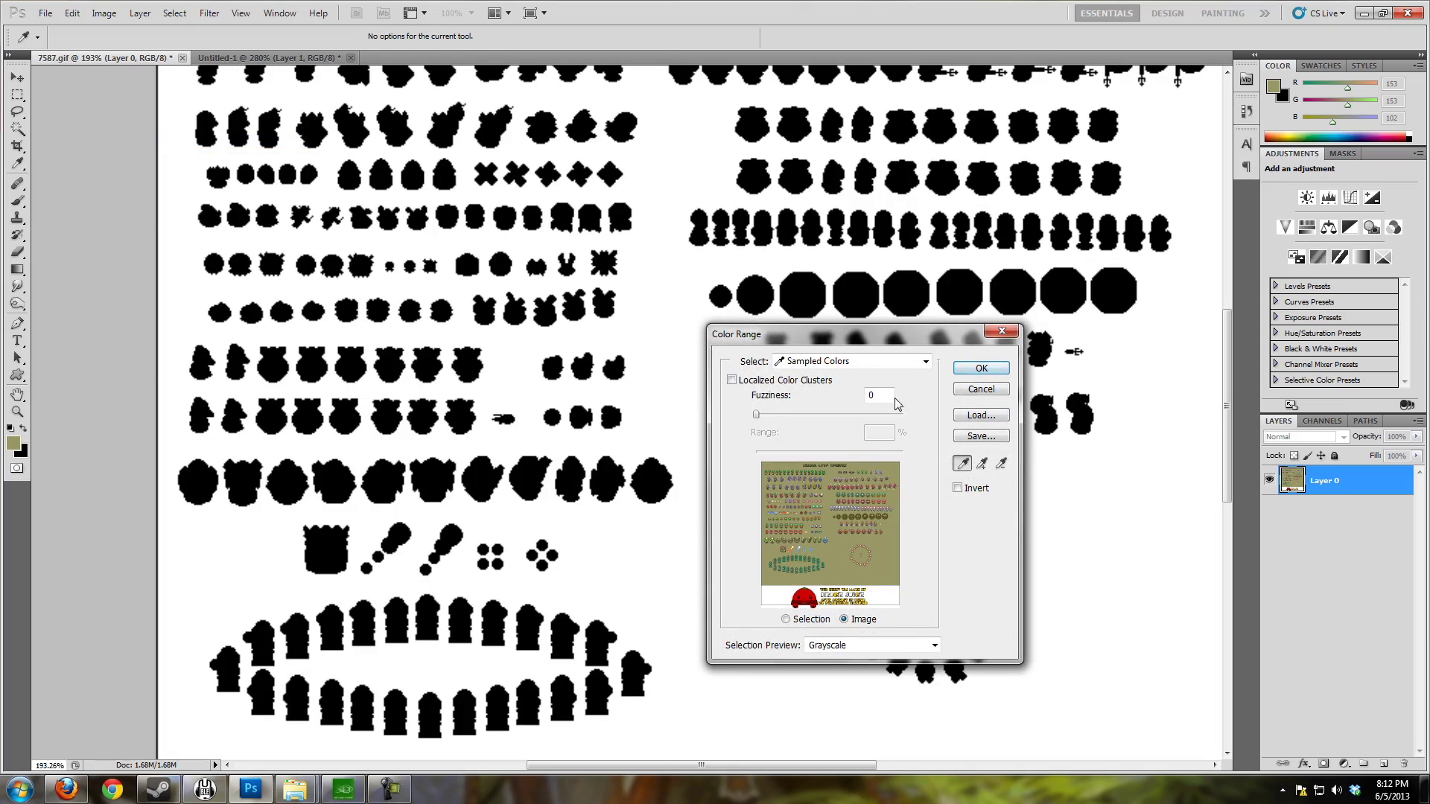
{"action": "left_click", "coordinate": [981, 368]}
{"action": "key", "text": "e"}
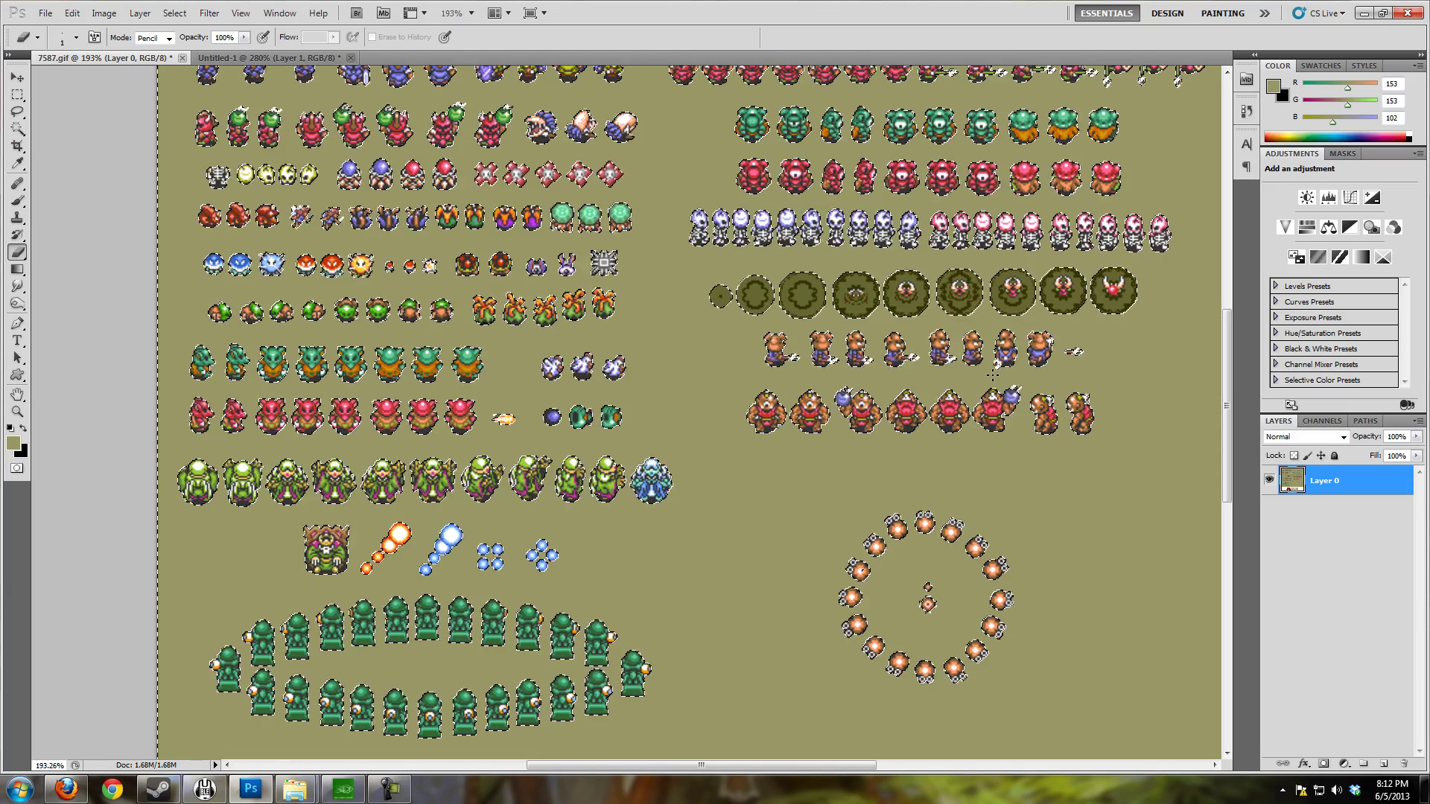
{"action": "key", "text": "Delete"}
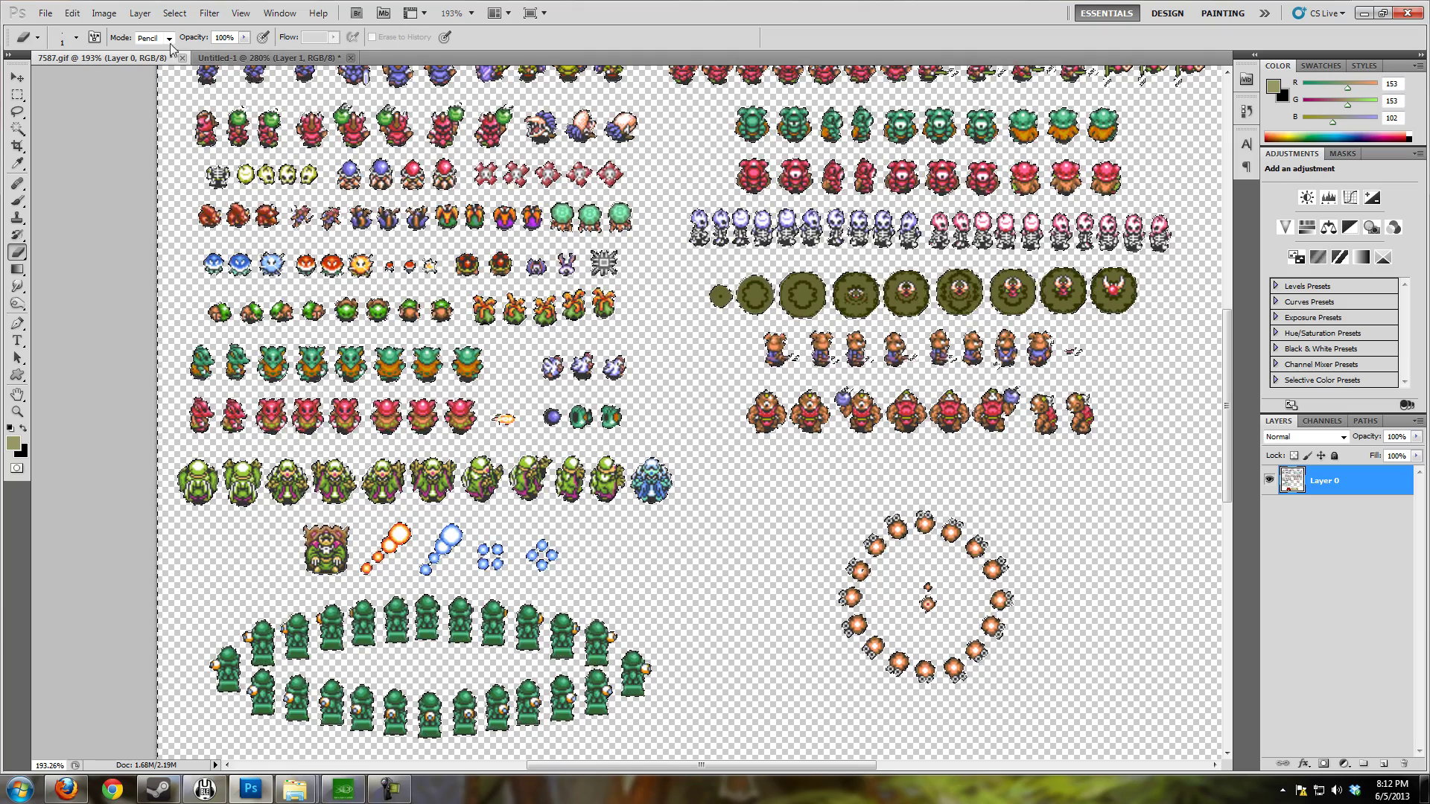
{"action": "left_click", "coordinate": [176, 14]}
{"action": "left_click", "coordinate": [186, 43]}
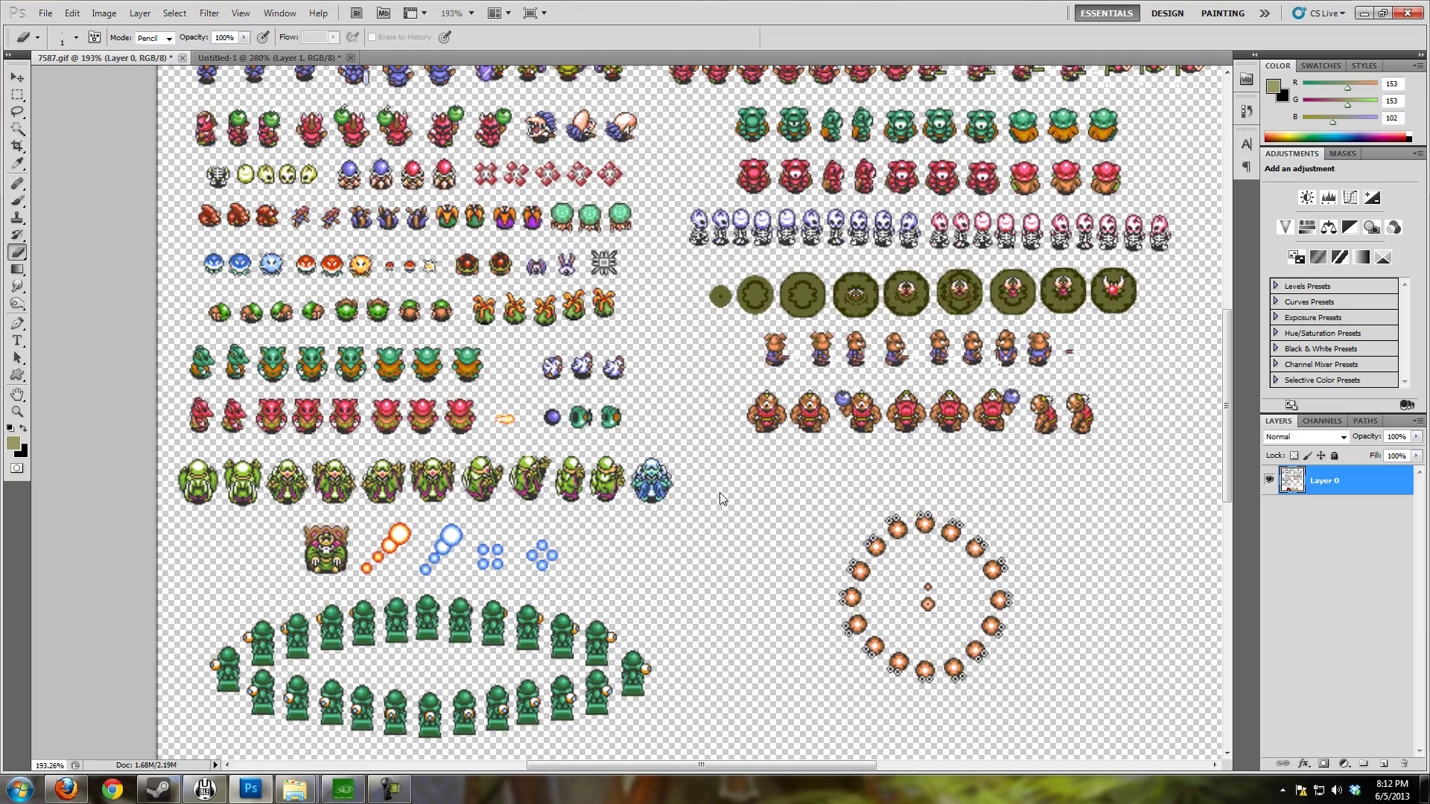
{"action": "scroll", "coordinate": [703, 471], "scroll_direction": "up", "scroll_amount": 4}
{"action": "scroll", "coordinate": [704, 471], "scroll_direction": "up", "scroll_amount": 2}
Step: Paste the yellow sprite into Untitled-1 with the Wizard layer hidden
{"action": "key", "text": "m"}
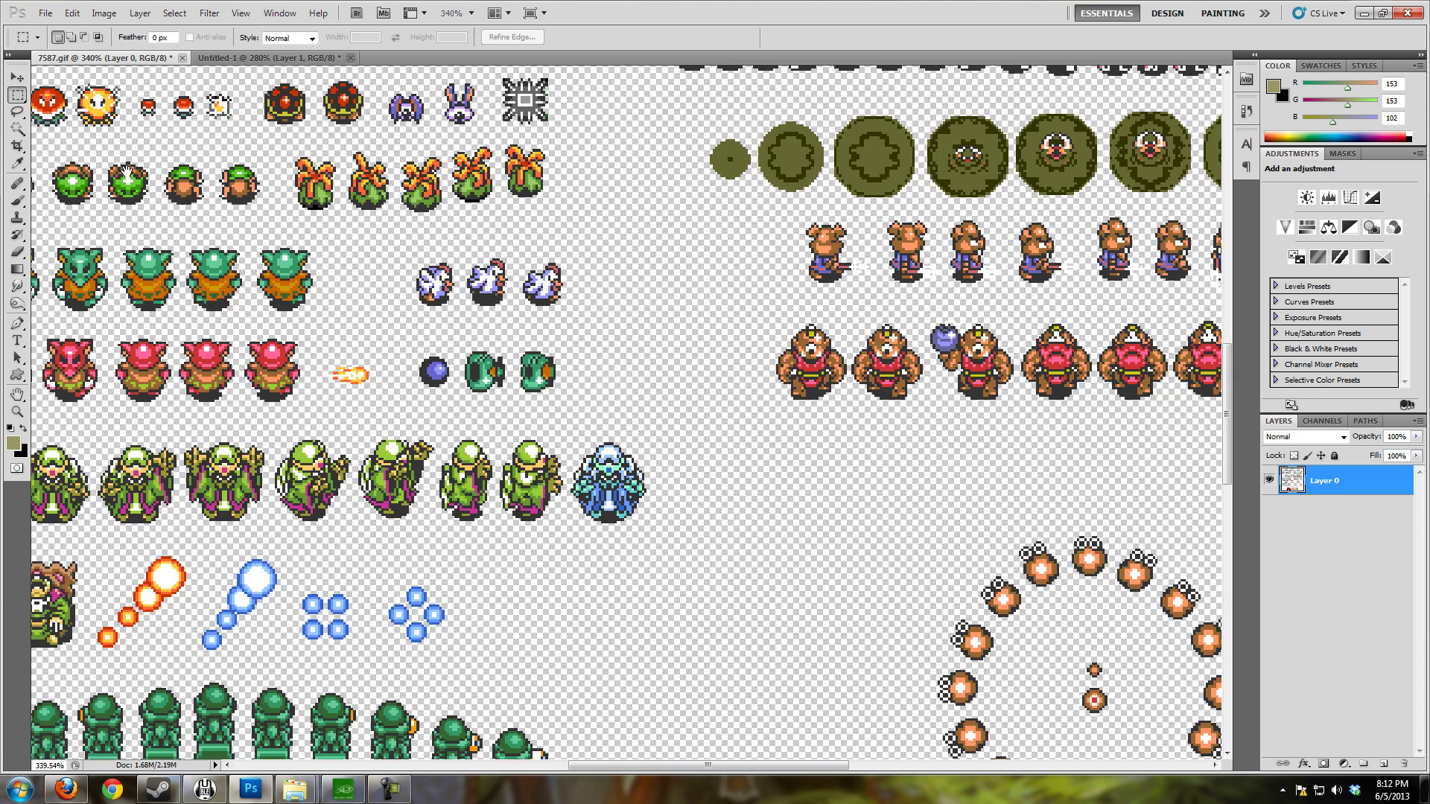
{"action": "left_click_drag", "start_coordinate": [127, 151], "coordinate": [319, 221]}
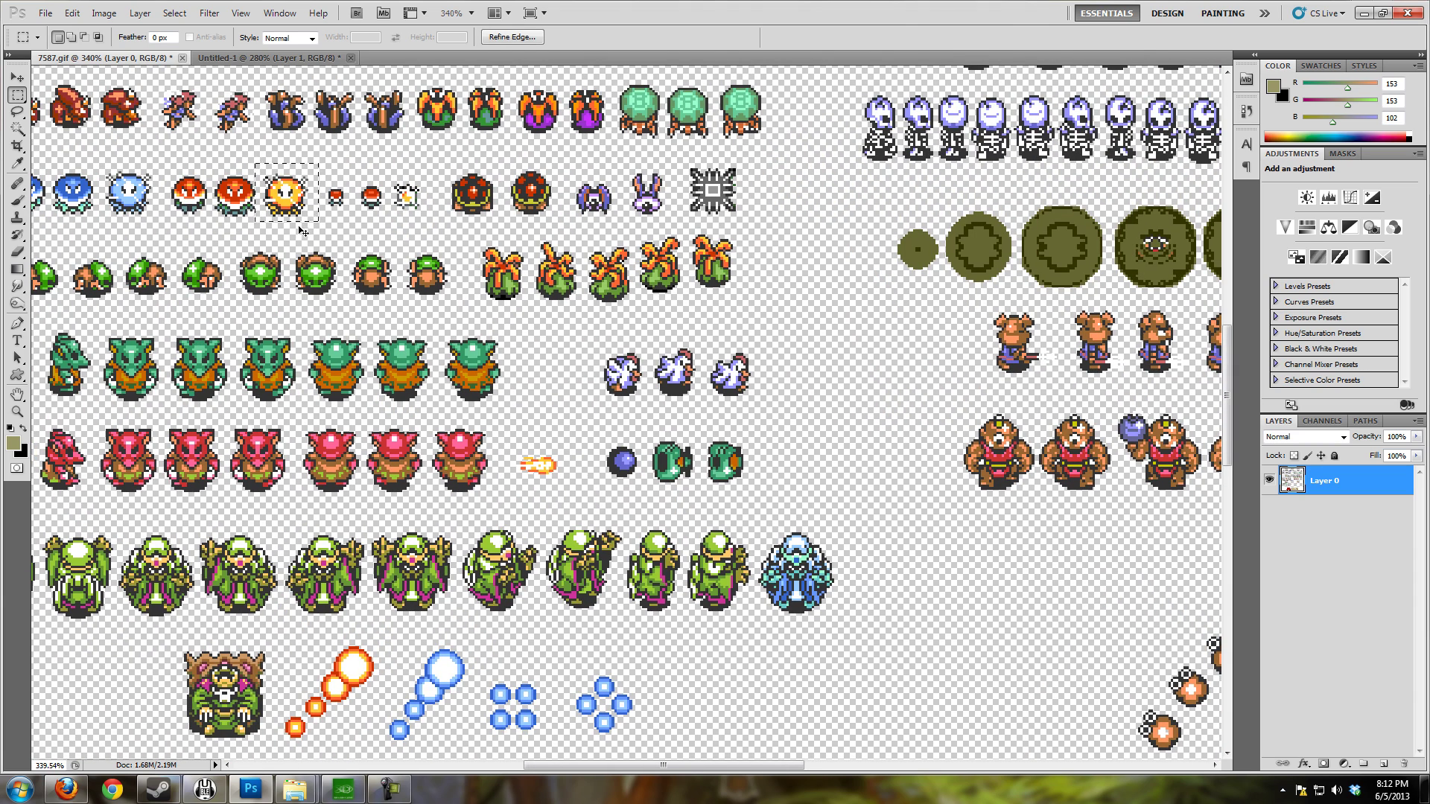
{"action": "left_click", "coordinate": [221, 58]}
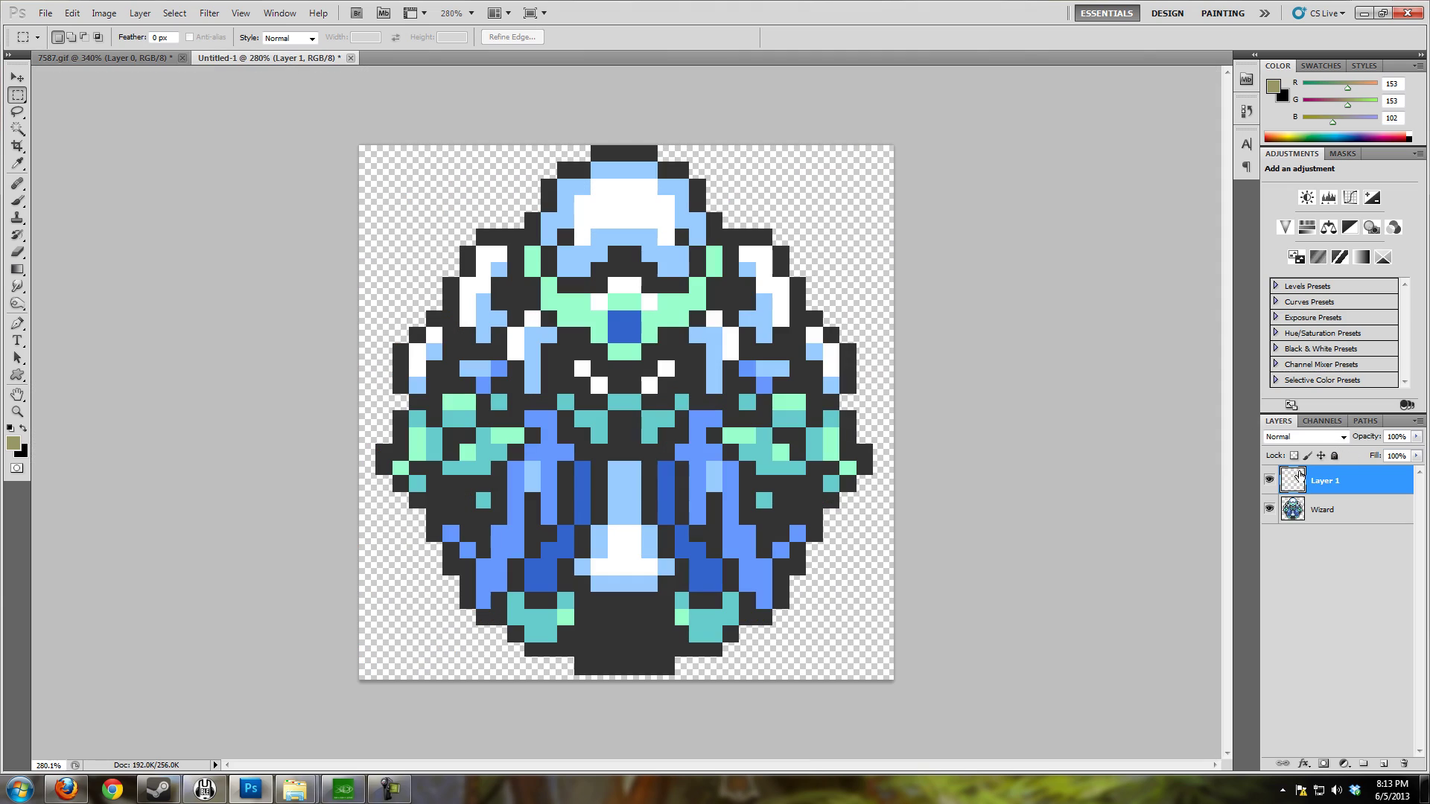
{"action": "left_click", "coordinate": [1268, 510]}
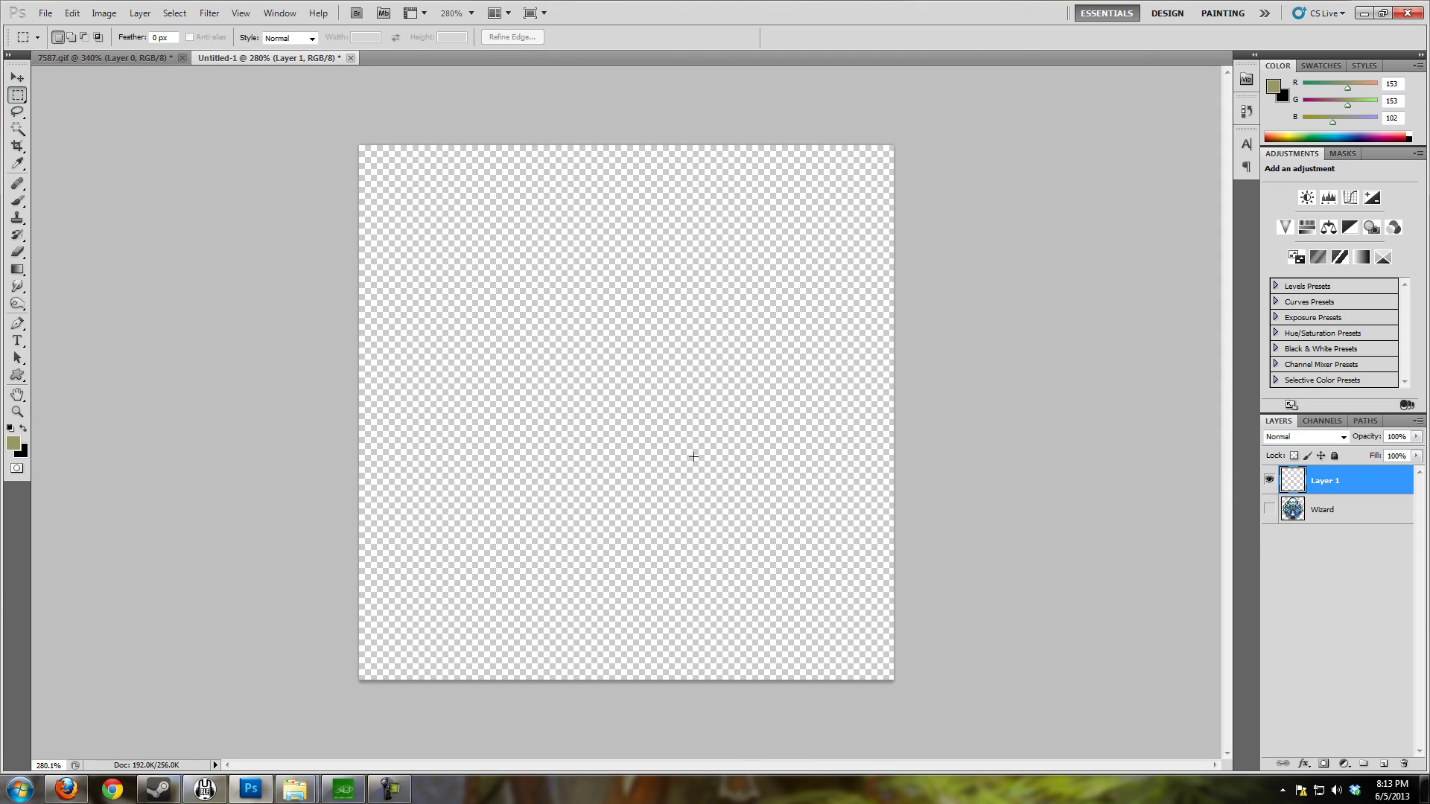
{"action": "key", "text": "ctrl+v"}
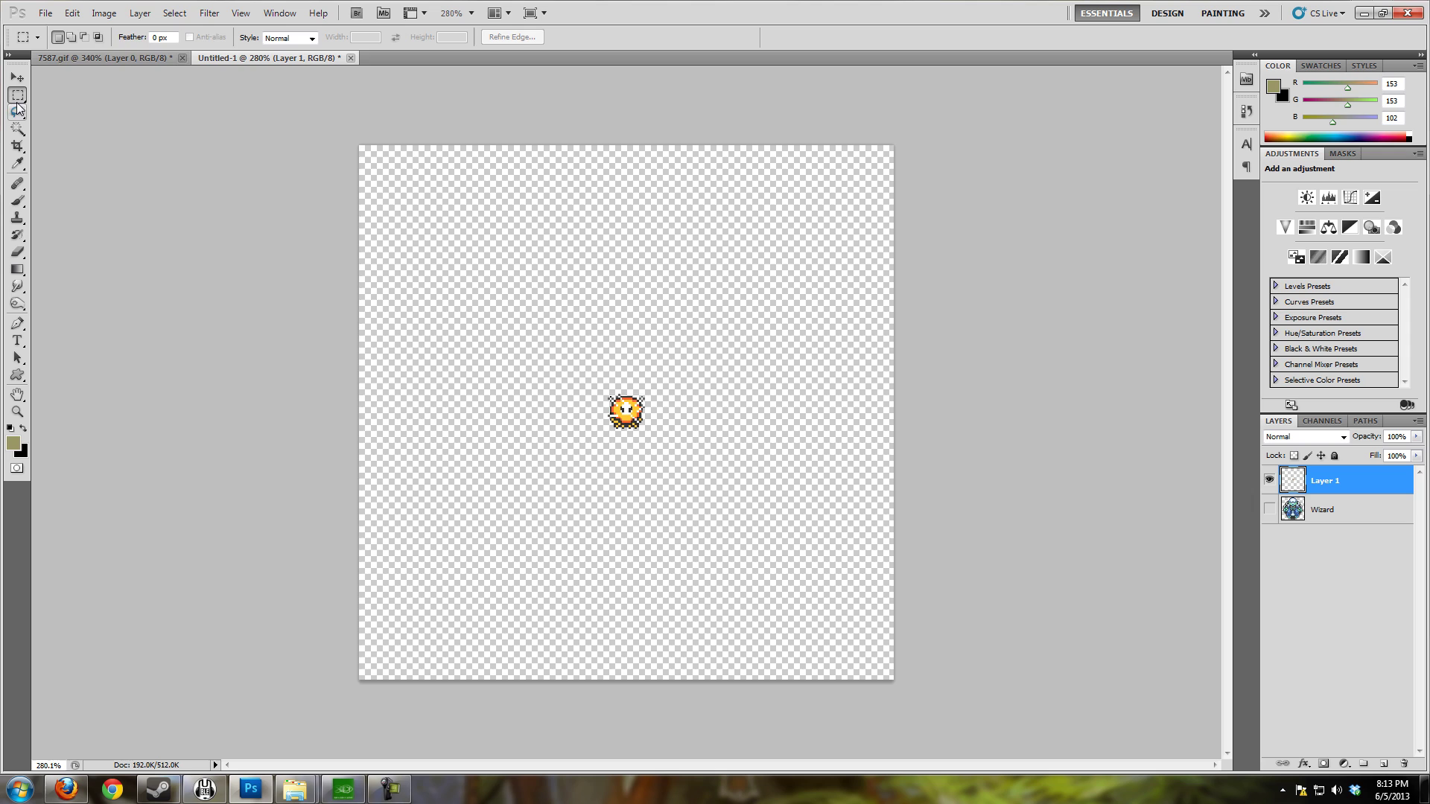
Step: Free Transform the pasted yellow sprite up to fill the canvas
{"action": "left_click", "coordinate": [72, 12]}
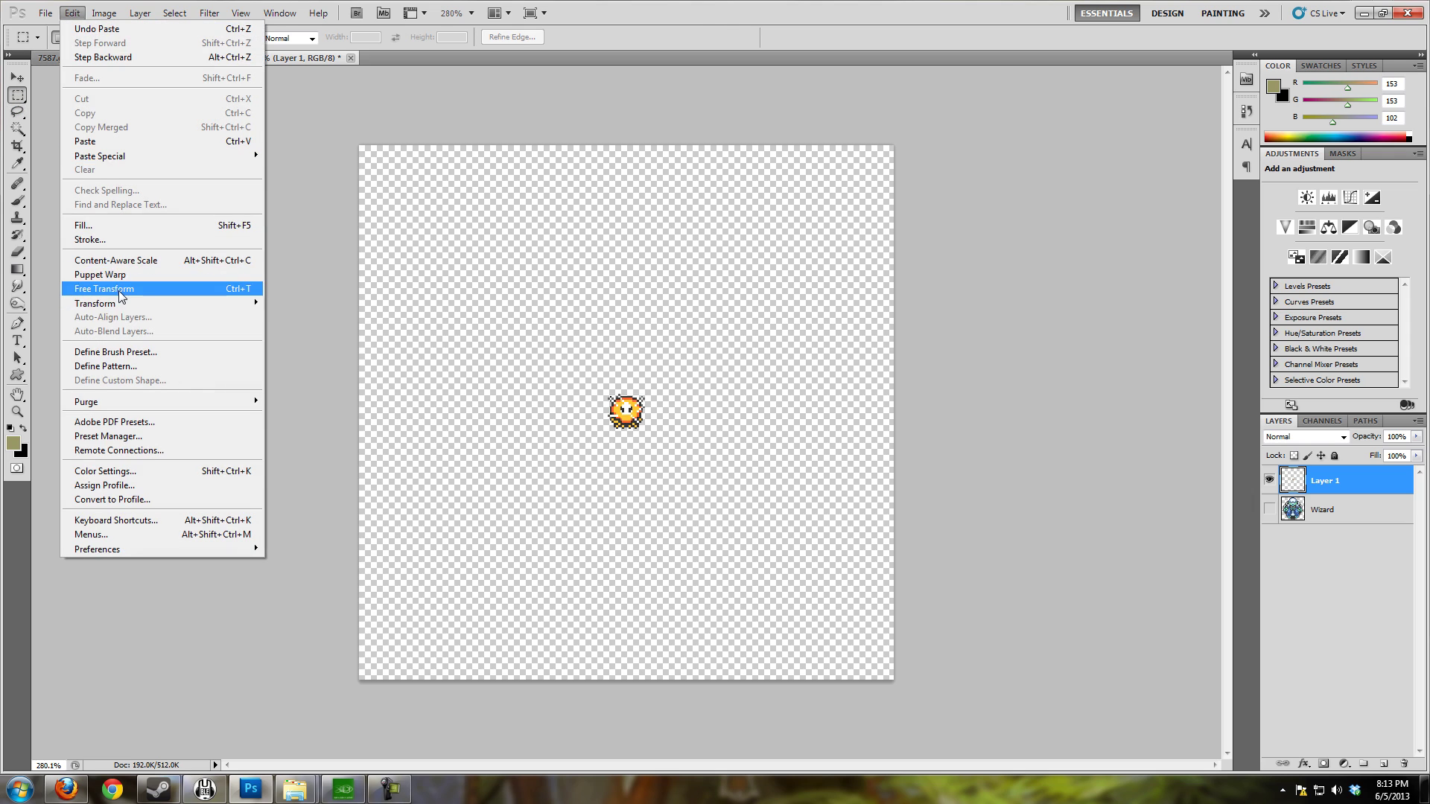
{"action": "left_click", "coordinate": [104, 289]}
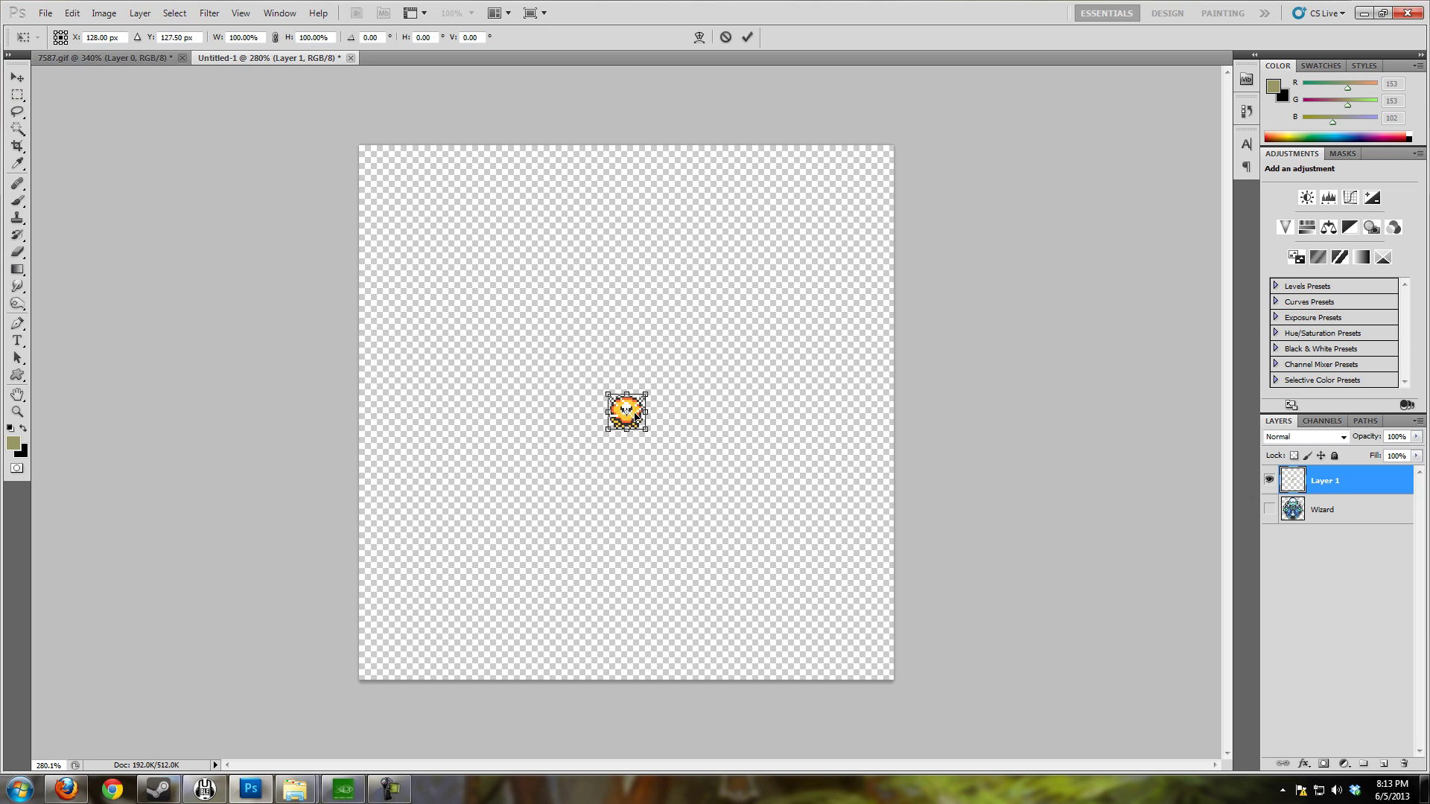
{"action": "left_click_drag", "start_coordinate": [650, 388], "coordinate": [875, 173]}
{"action": "left_click", "coordinate": [745, 39]}
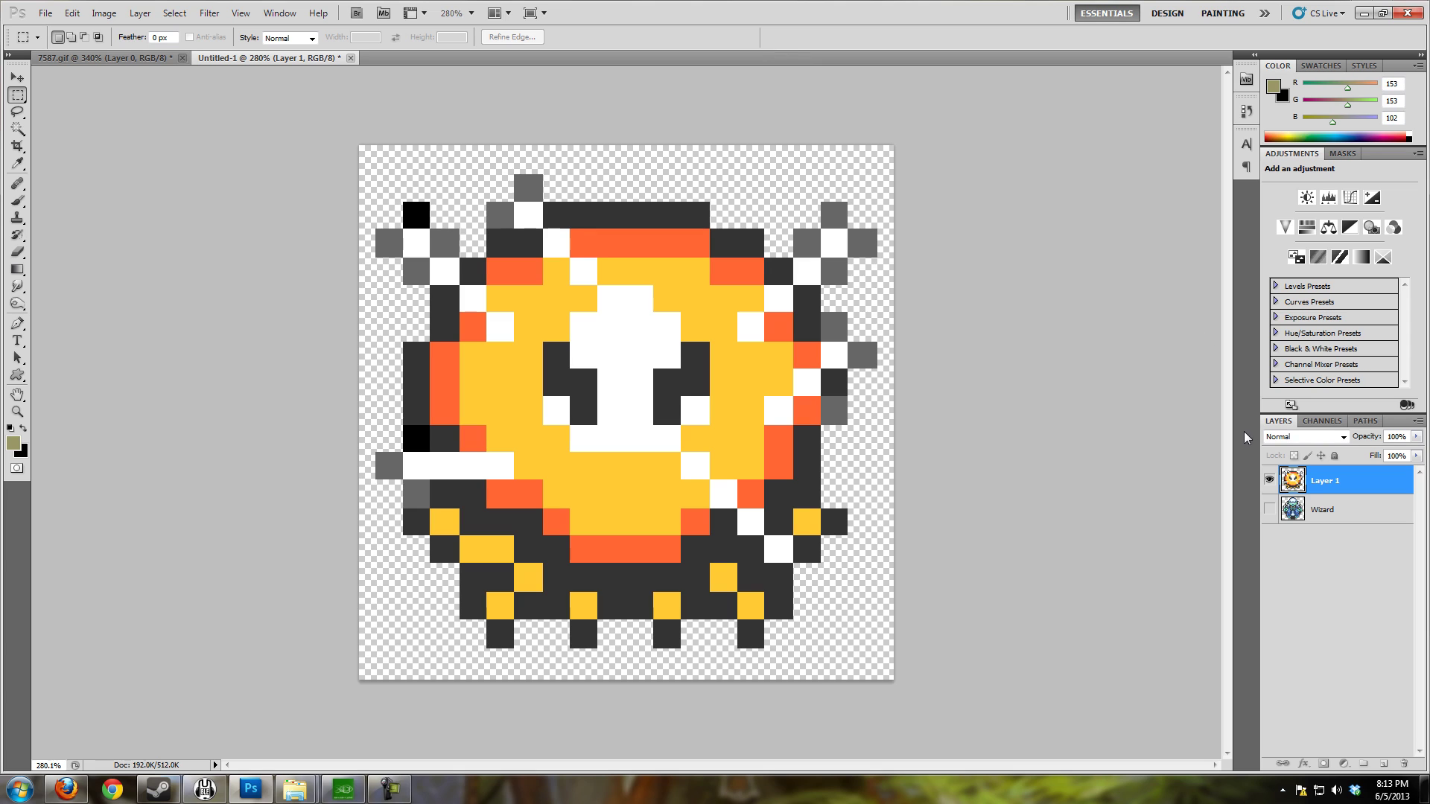
Step: Export the yellow sprite via Save for Web as a 256×256 PNG-24 named Jelly Fish in Tutorial
{"action": "left_click", "coordinate": [46, 13]}
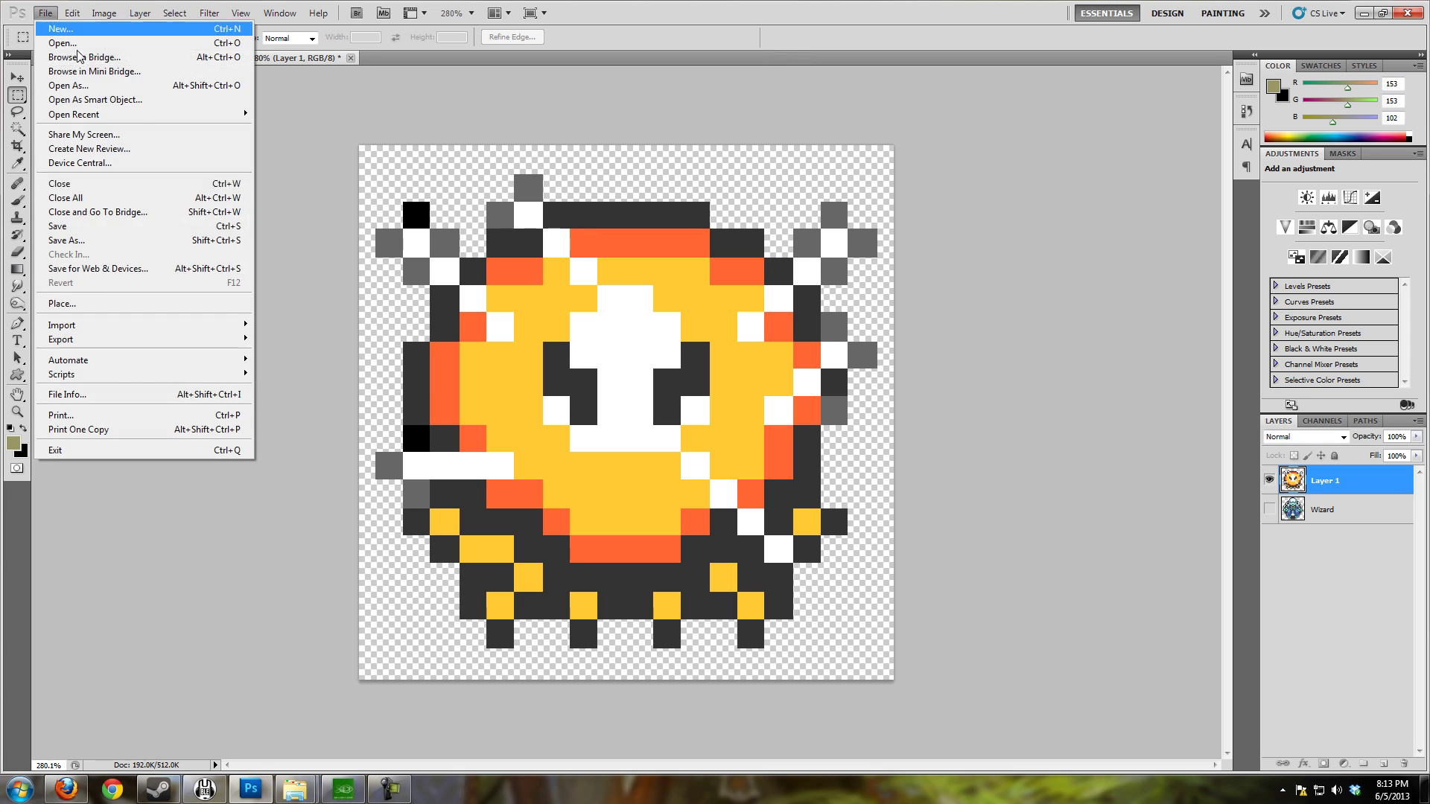
{"action": "left_click", "coordinate": [129, 269]}
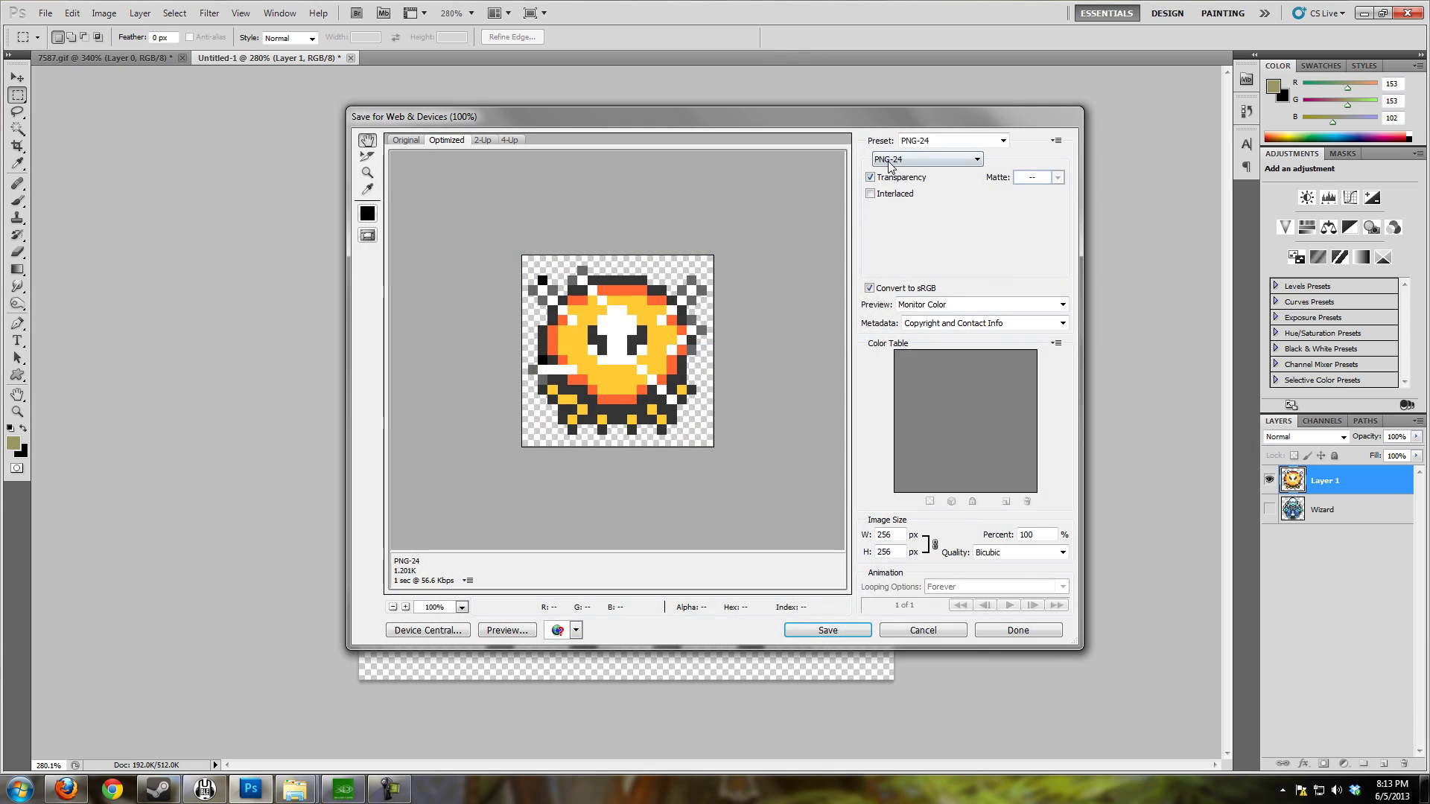
{"action": "left_click", "coordinate": [815, 633]}
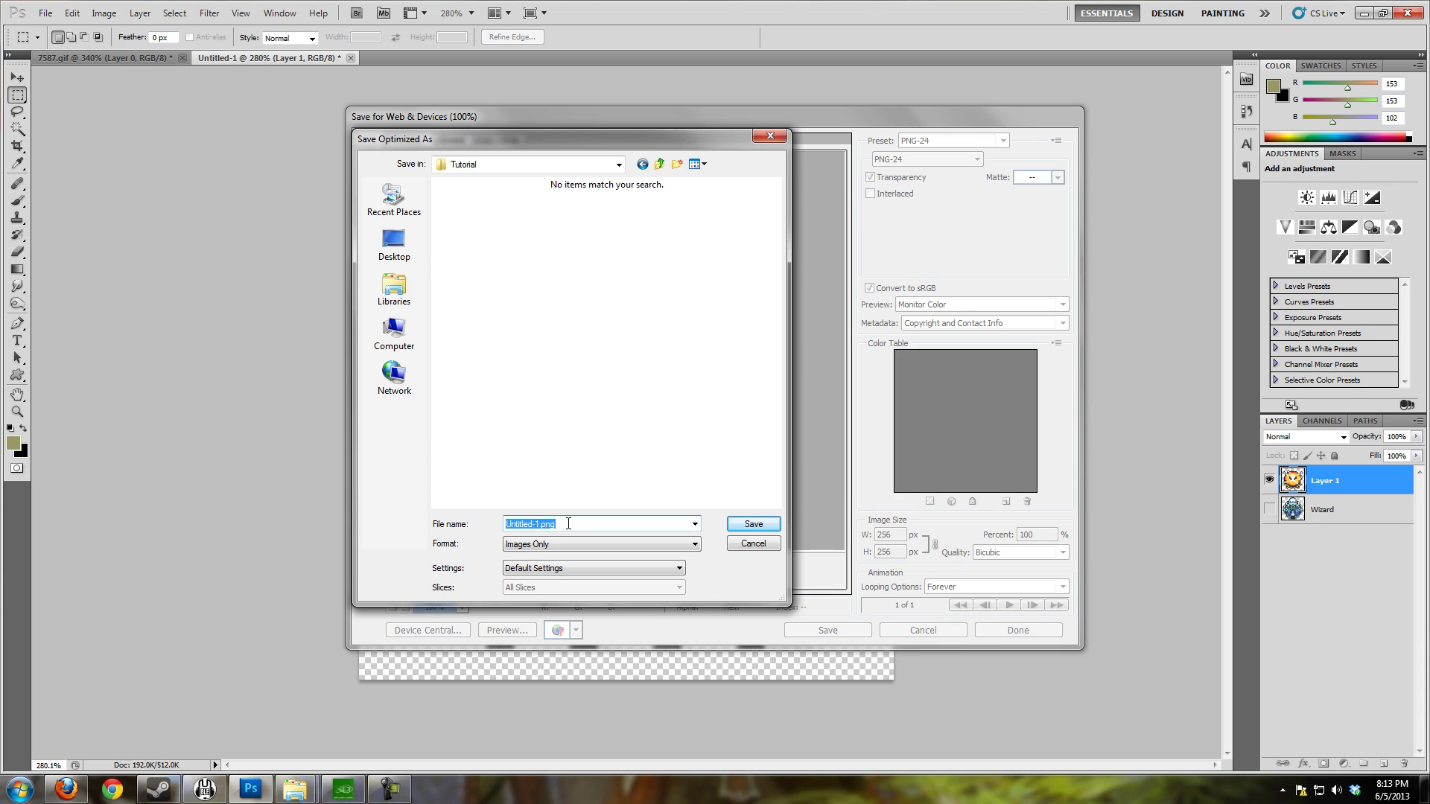
{"action": "type", "text": "Jelly Fish"}
{"action": "left_click", "coordinate": [765, 526]}
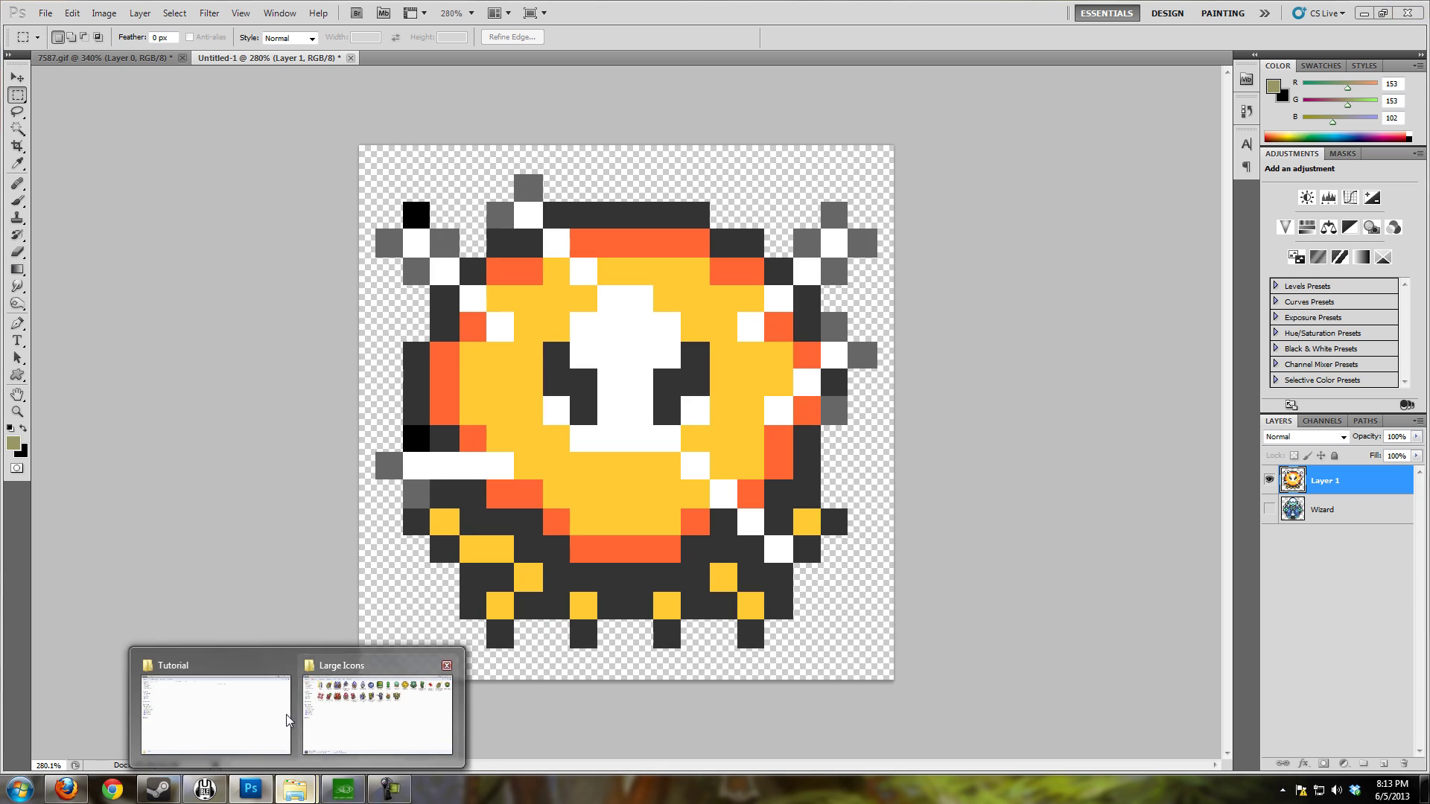
Step: Confirm Jelly-Fish.png (256 × 256) in the Tutorial folder, then bring Greenfish Icon Editor Pro forward
{"action": "left_click", "coordinate": [216, 701]}
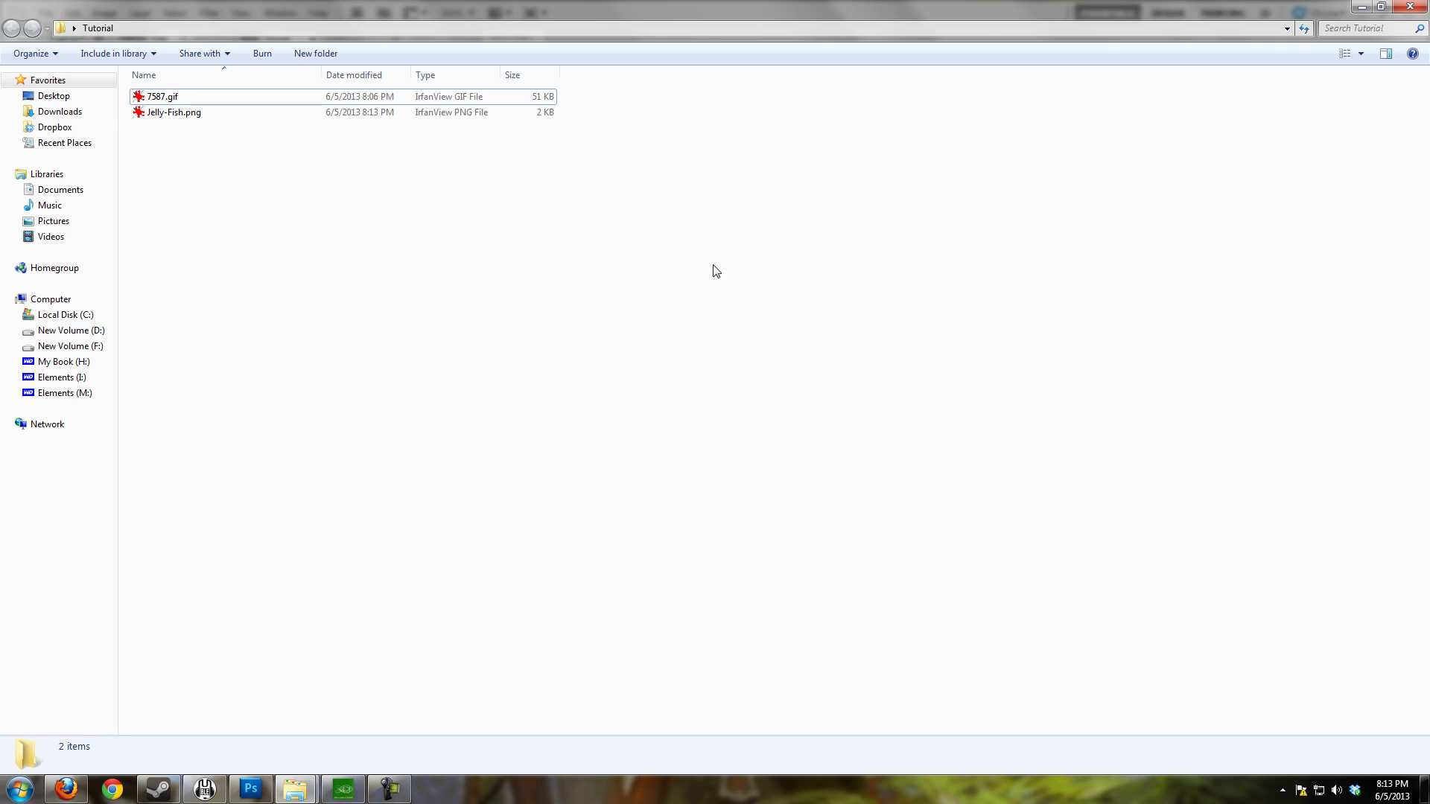
{"action": "left_click", "coordinate": [176, 115]}
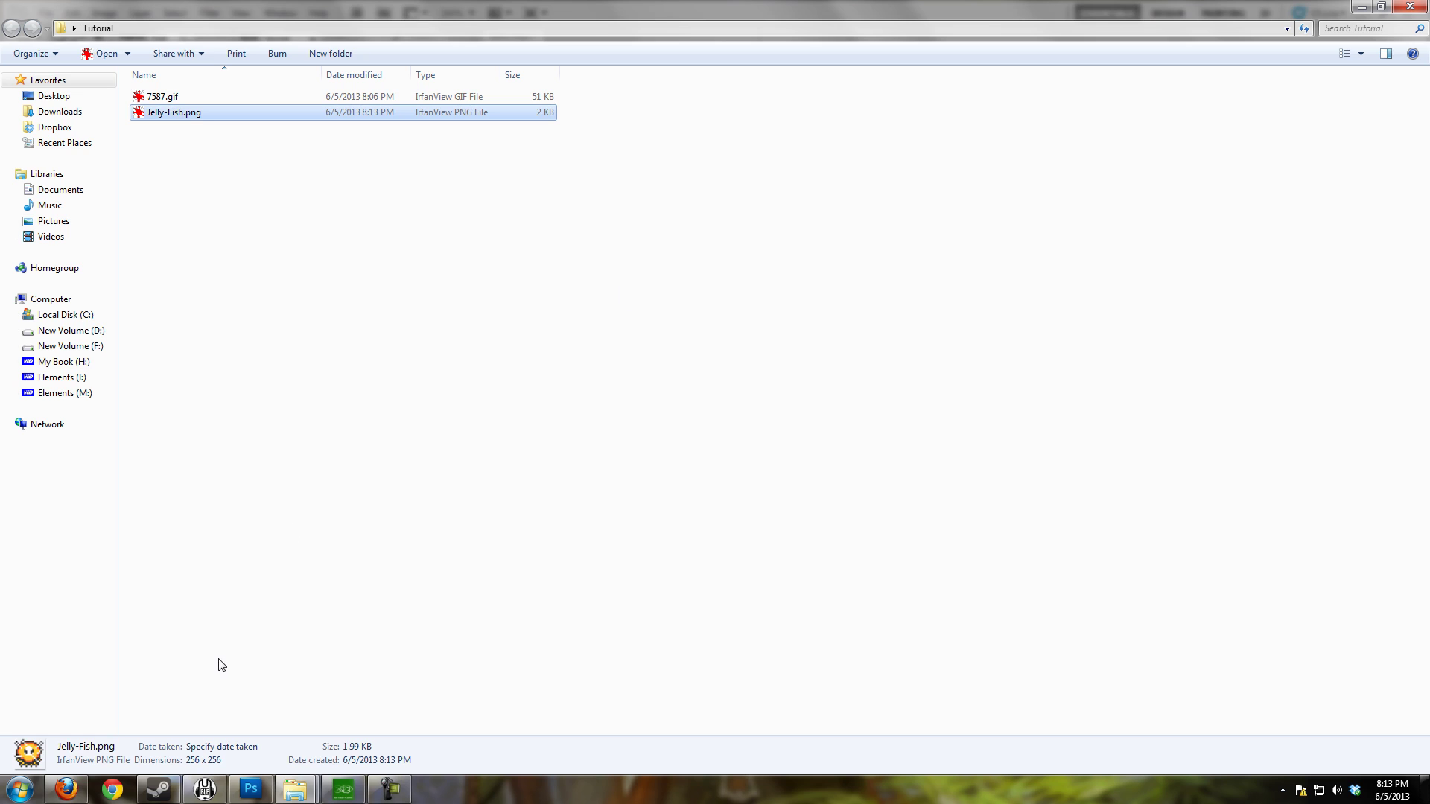
{"action": "left_click", "coordinate": [342, 794]}
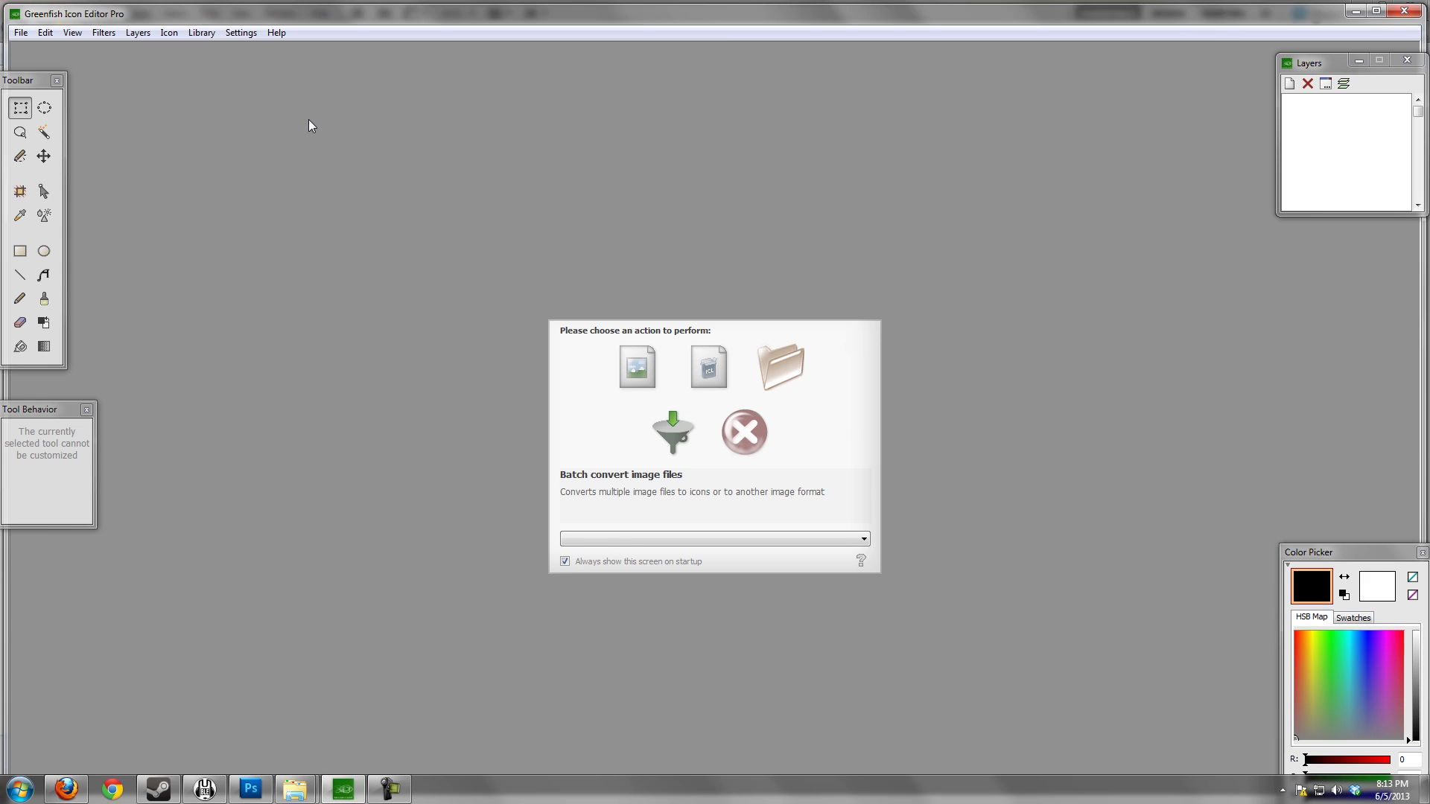
Step: Open Jelly-Fish.png in Greenfish Icon Editor Pro
{"action": "left_click", "coordinate": [20, 33]}
{"action": "left_click", "coordinate": [35, 89]}
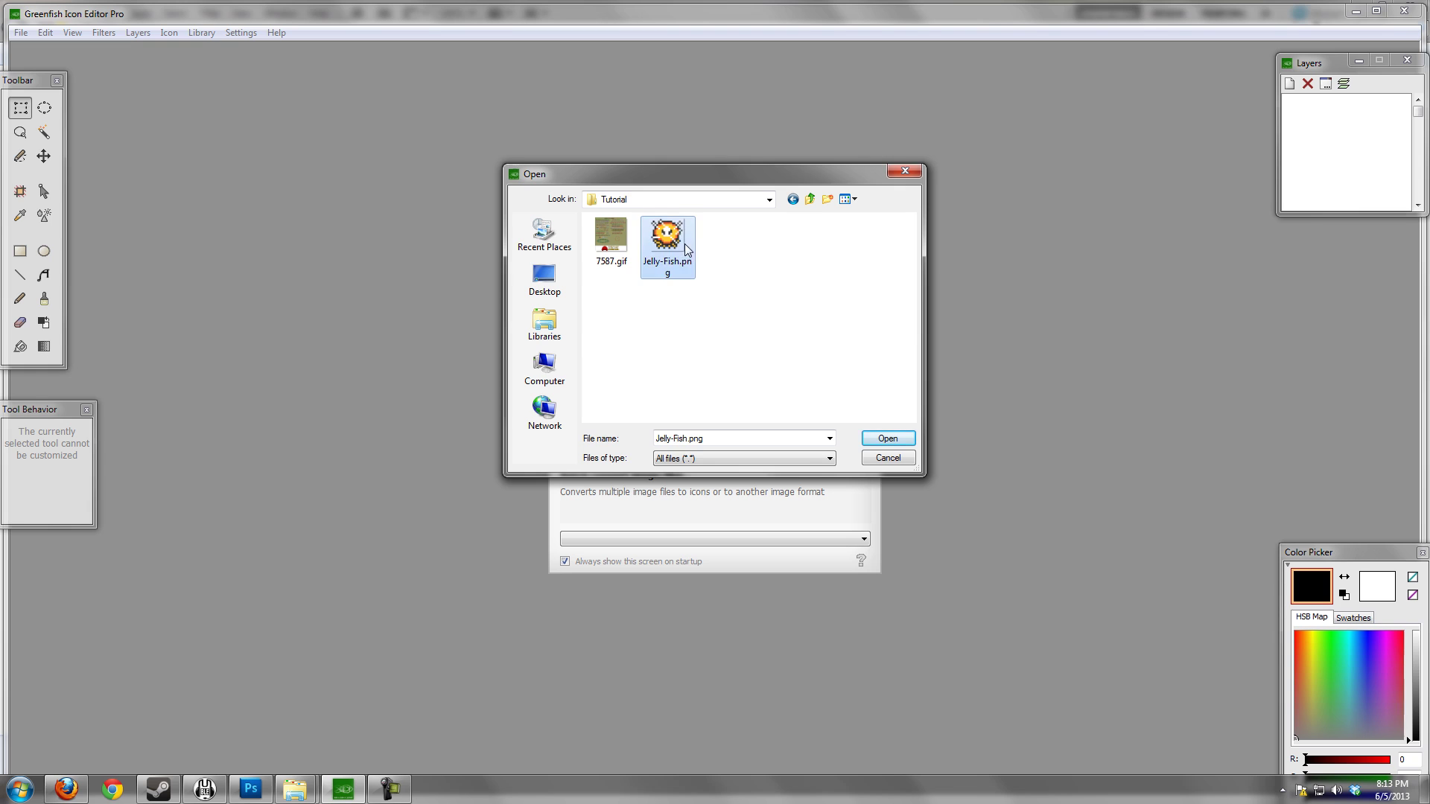
{"action": "left_click", "coordinate": [886, 447]}
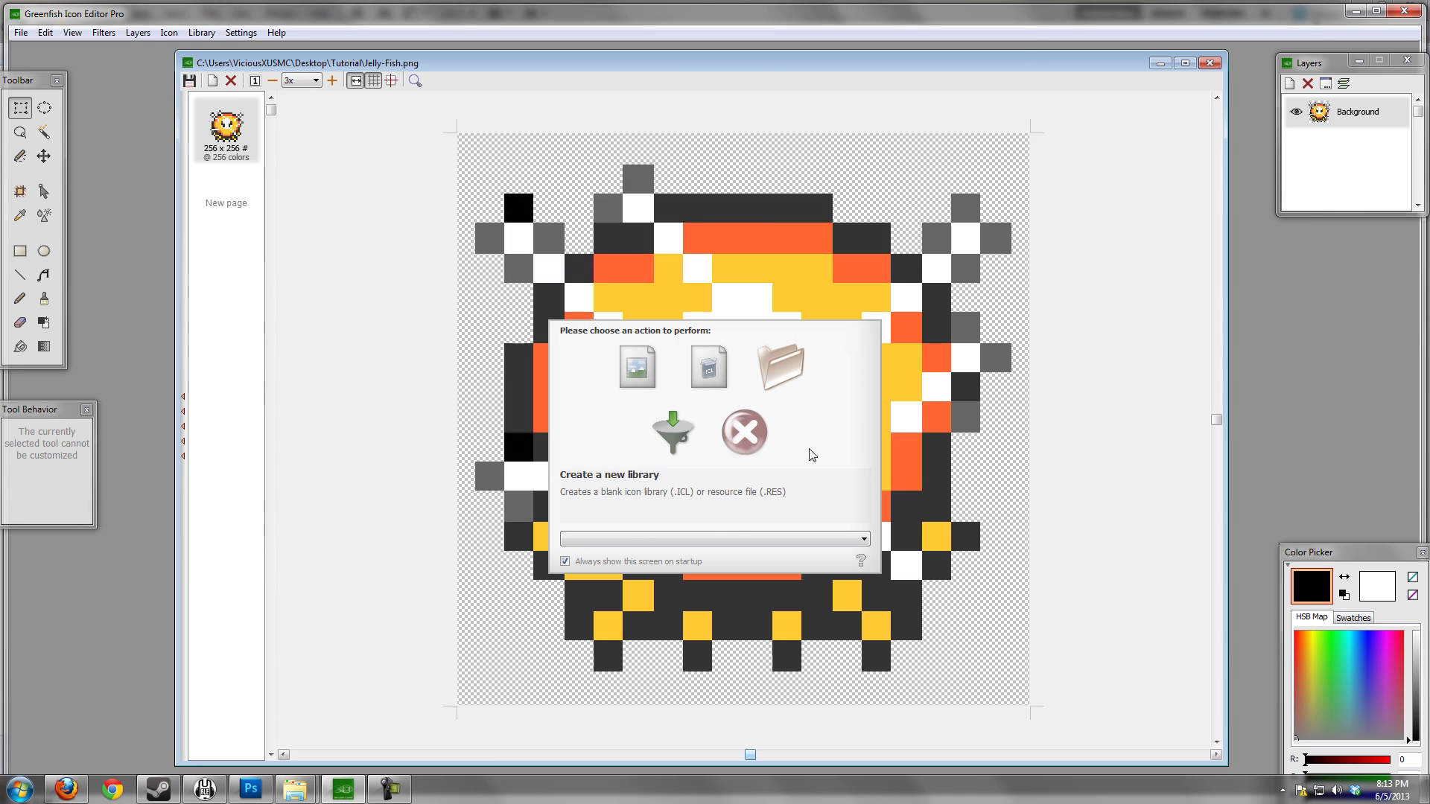
{"action": "left_click", "coordinate": [744, 434]}
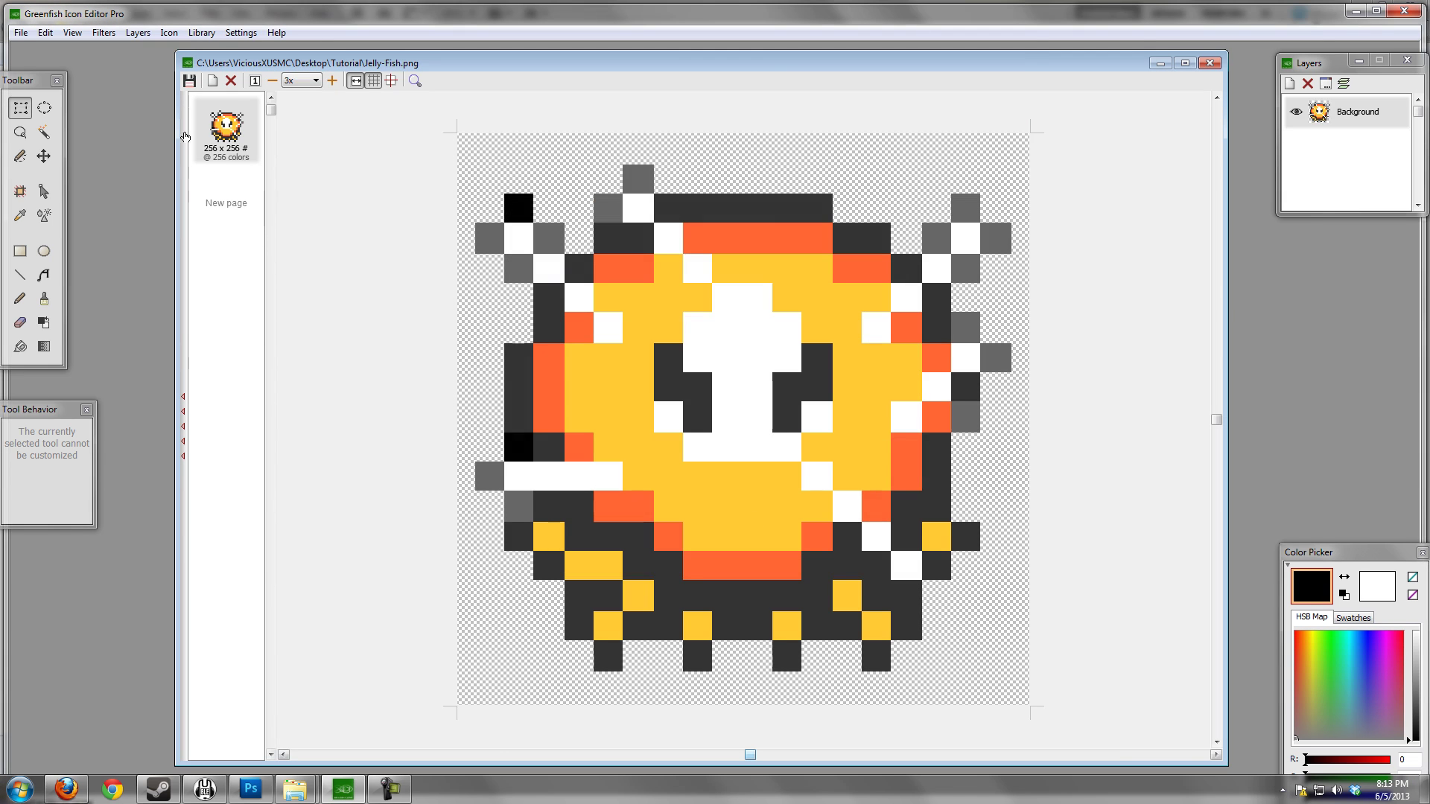
Step: Save the sprite as Jelly-Fish.ico using the Icon files (*.ico) type
{"action": "left_click", "coordinate": [21, 33]}
{"action": "left_click", "coordinate": [67, 199]}
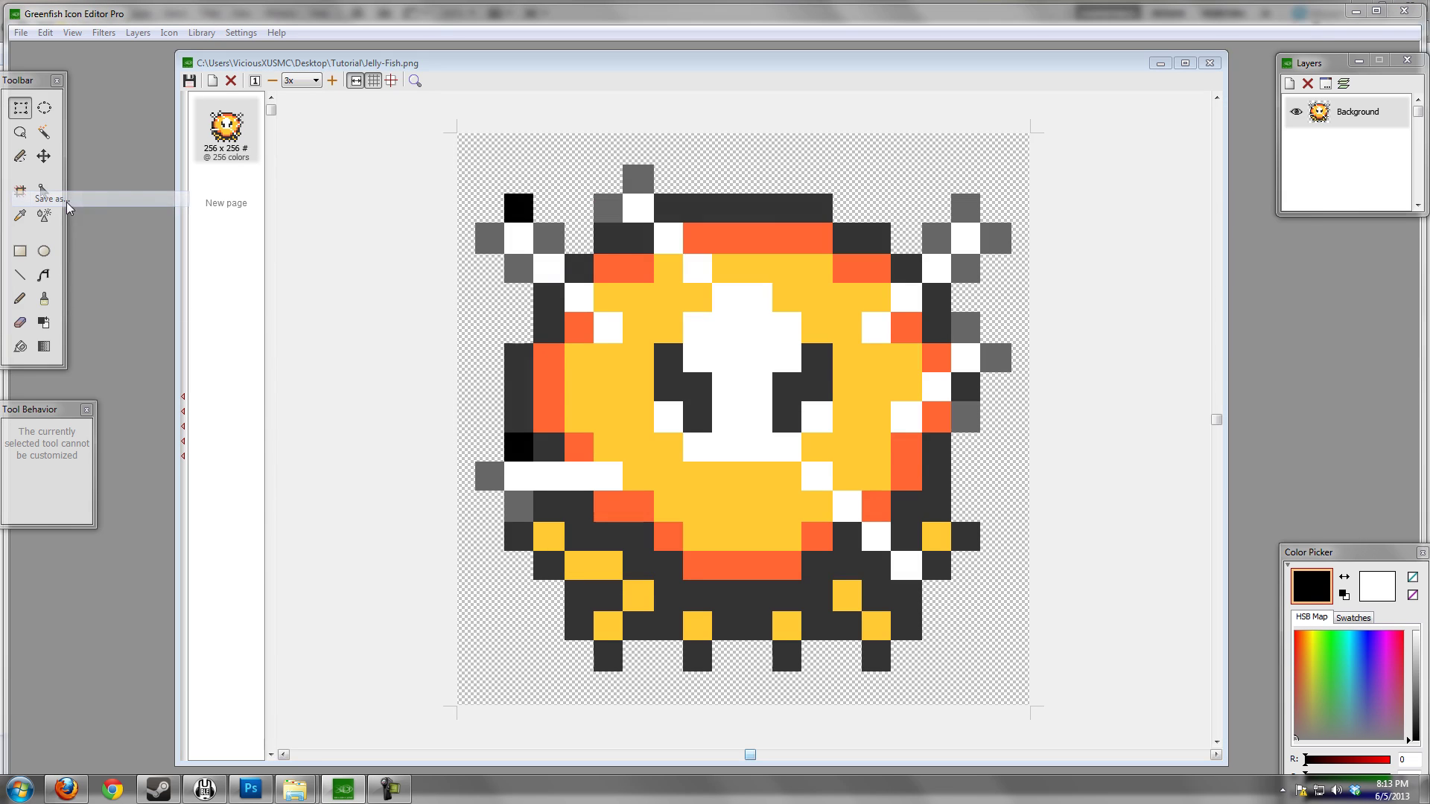
{"action": "left_click", "coordinate": [691, 458]}
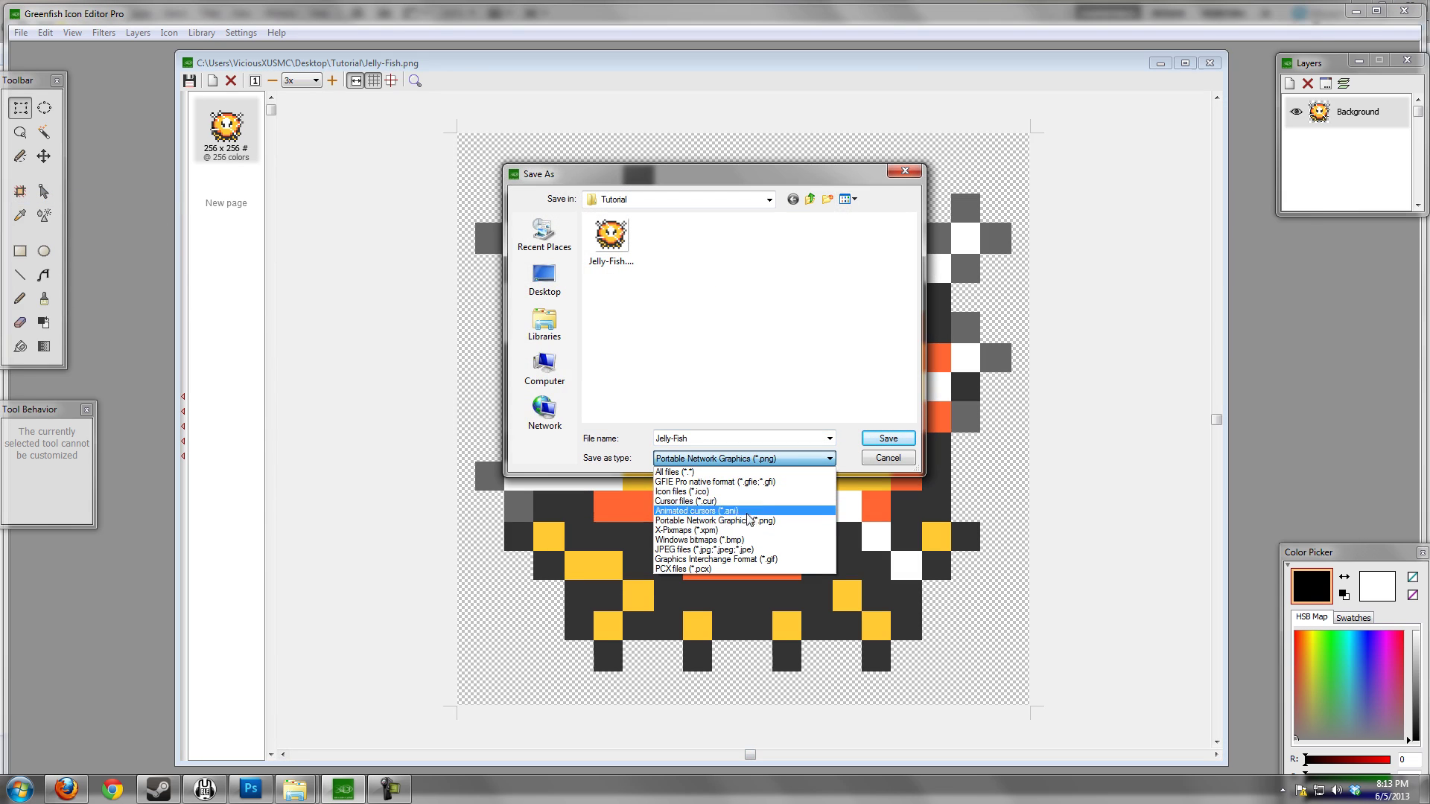
{"action": "left_click", "coordinate": [745, 491]}
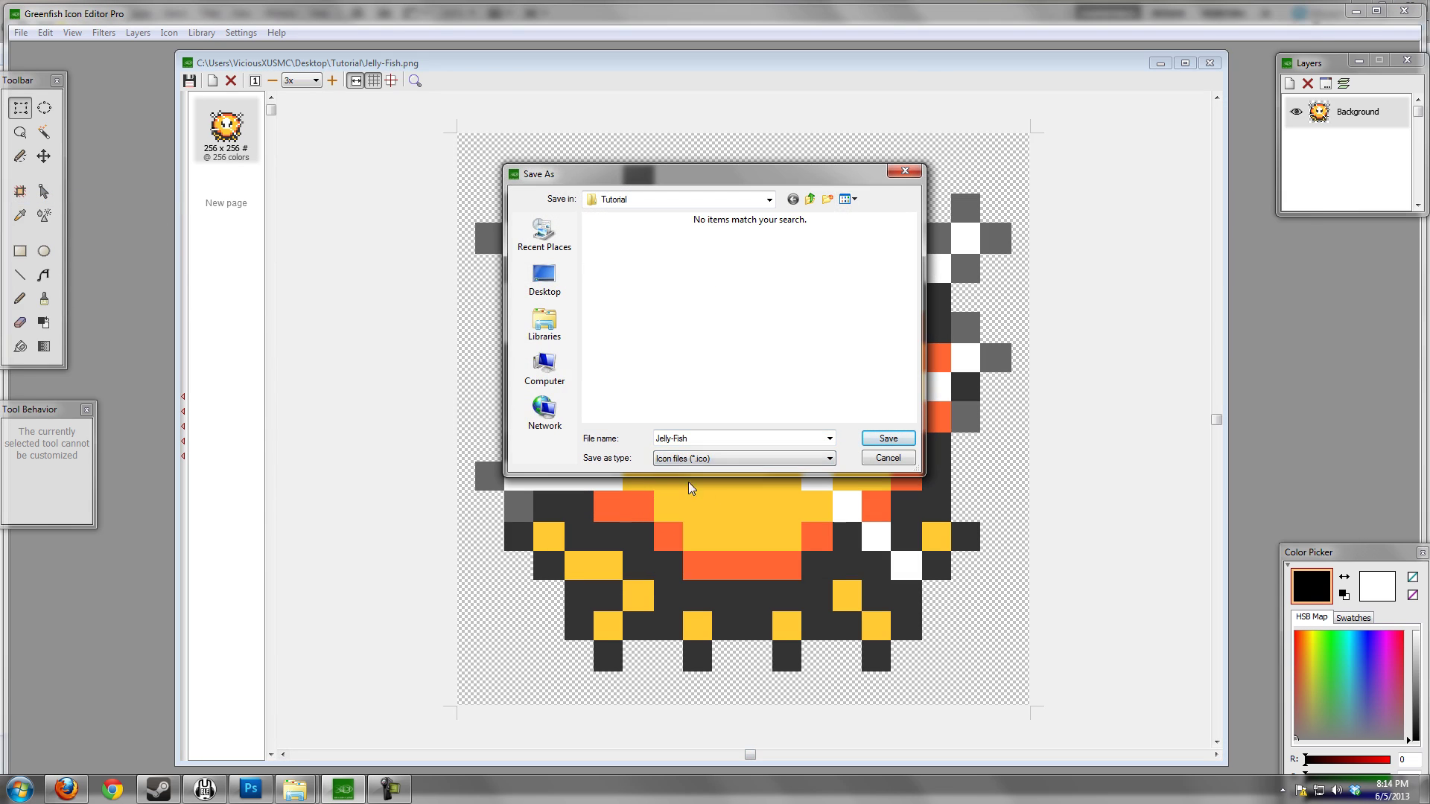
{"action": "left_click", "coordinate": [888, 439]}
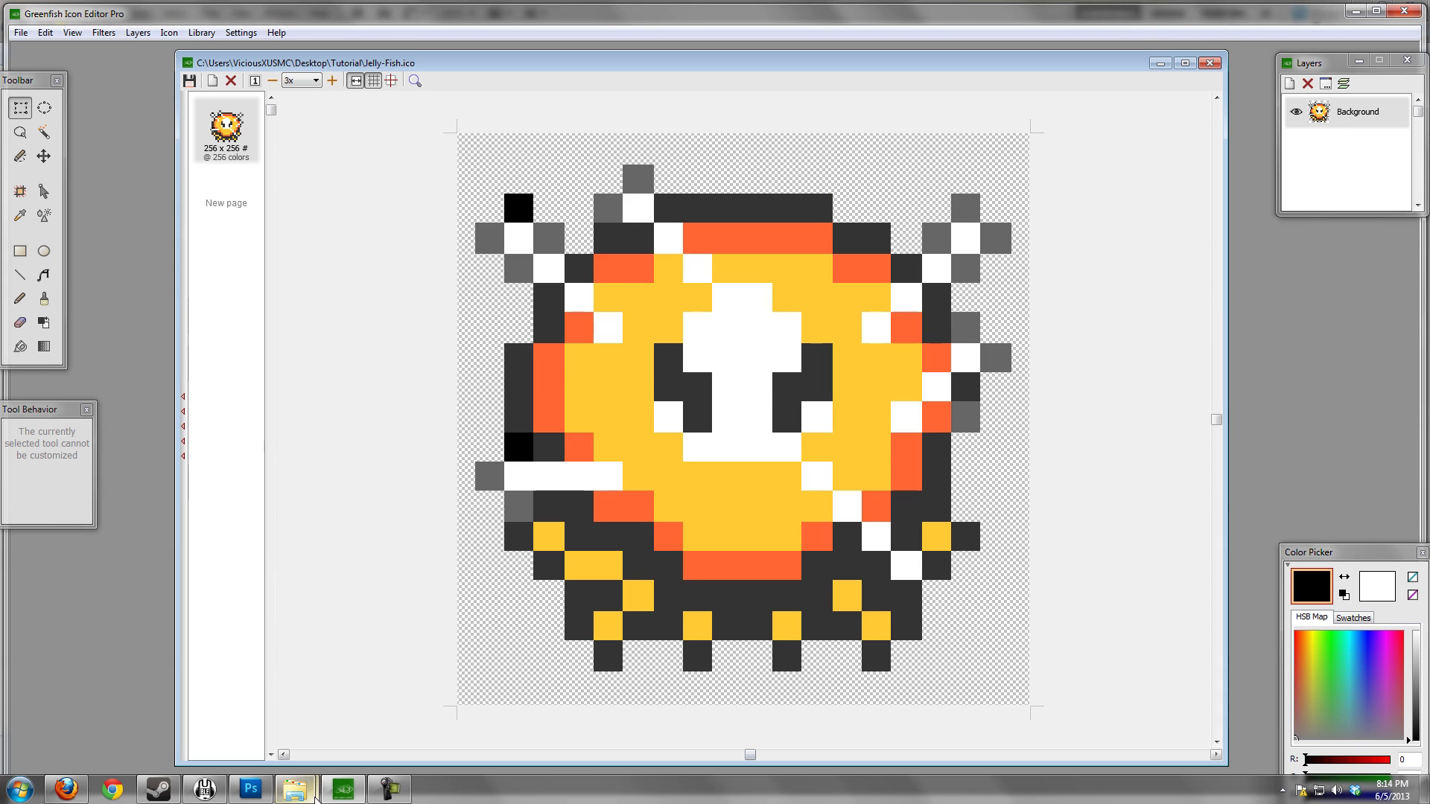
Step: Select Jelly-Fish.ico in the Tutorial folder and set the file list to Content view
{"action": "mouse_move", "coordinate": [316, 799]}
{"action": "left_click", "coordinate": [223, 711]}
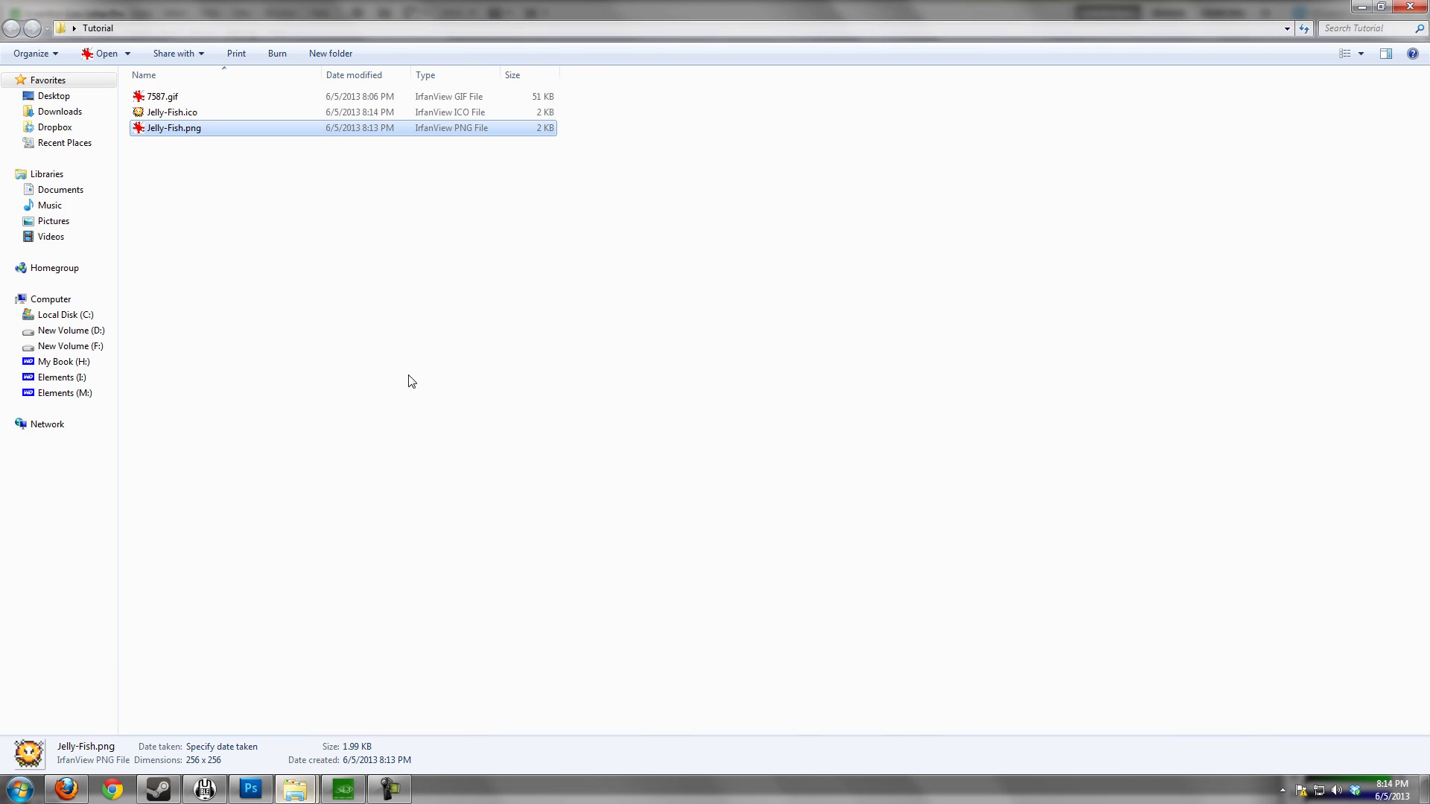
{"action": "left_click", "coordinate": [172, 112]}
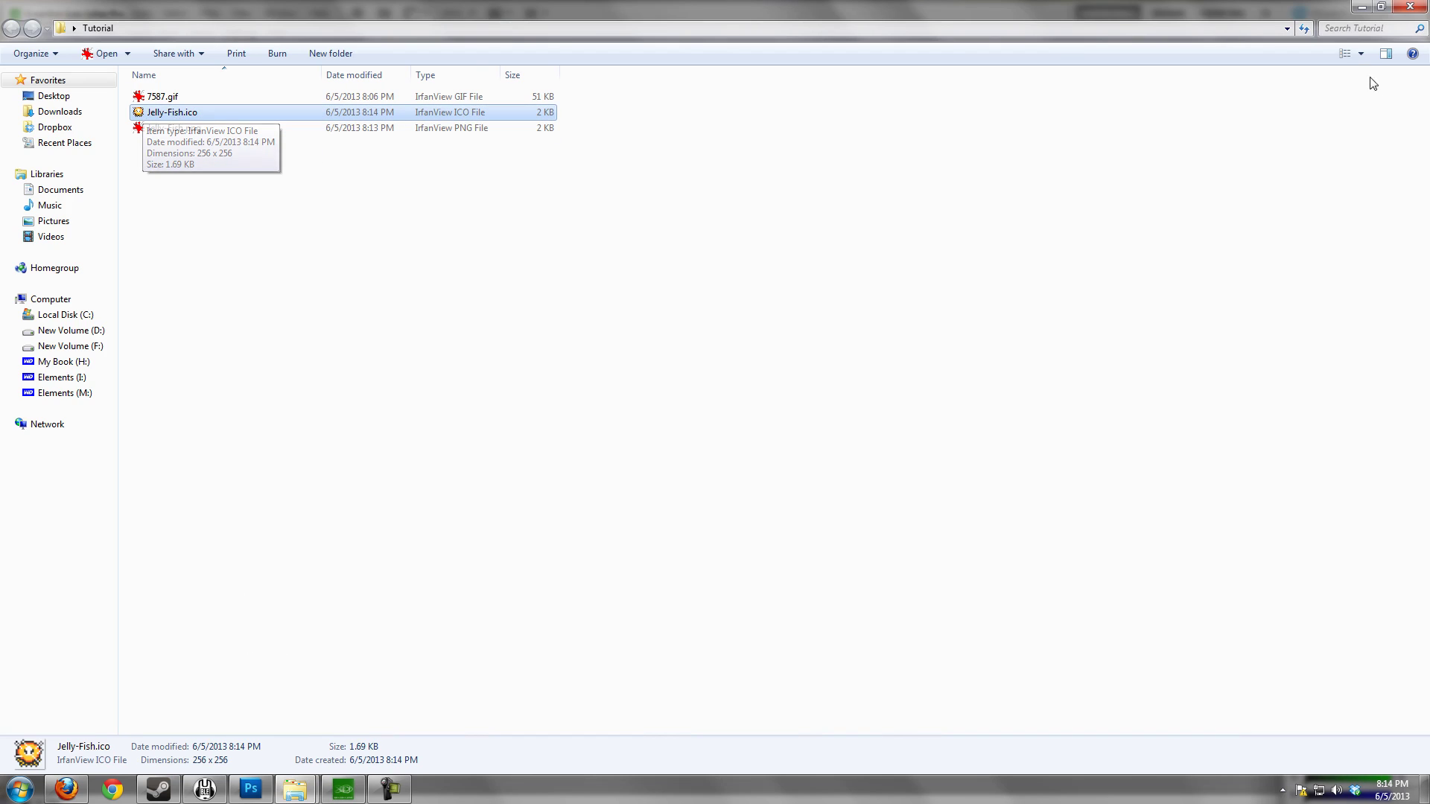
{"action": "left_click", "coordinate": [1348, 56]}
{"action": "left_click", "coordinate": [1348, 56]}
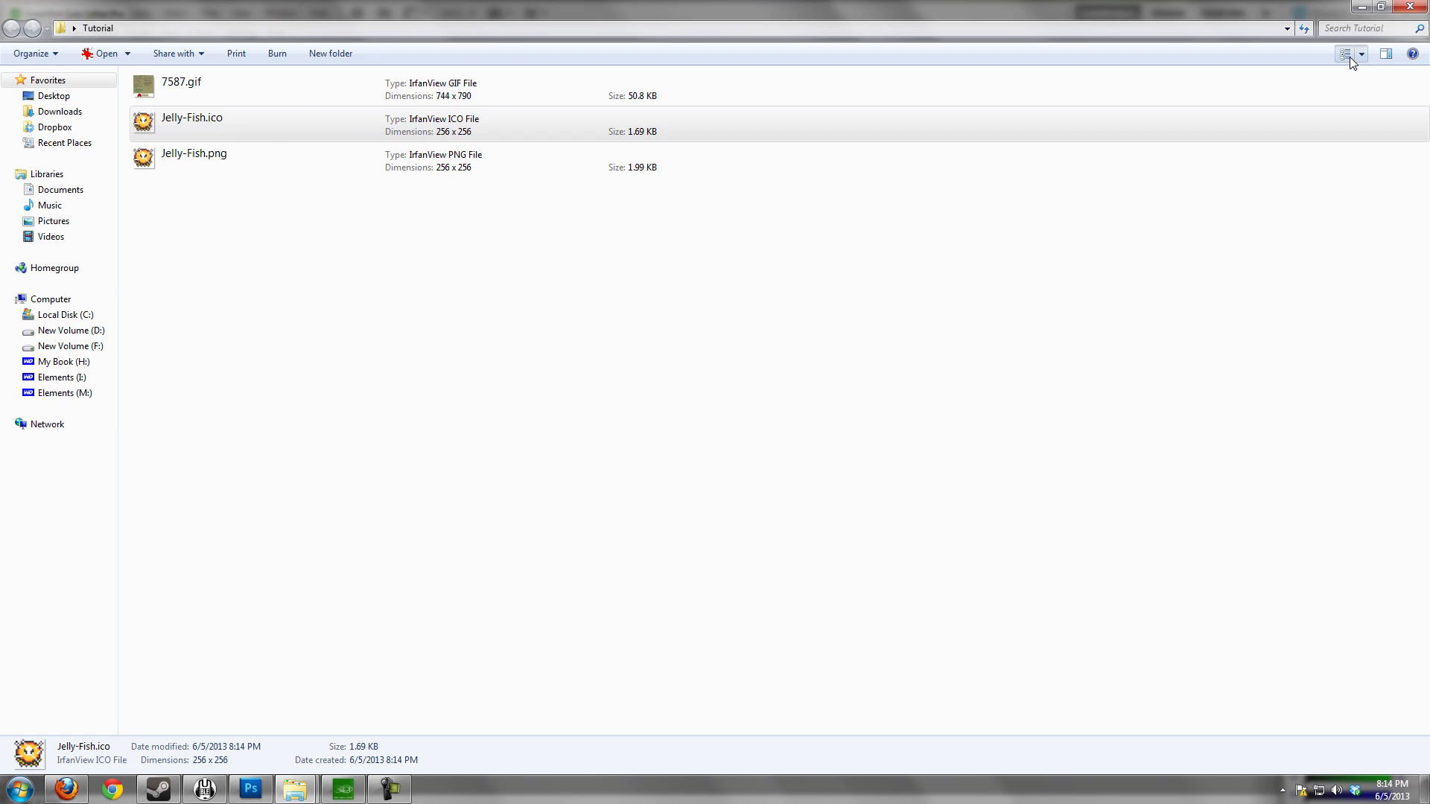
{"action": "left_click", "coordinate": [1348, 56]}
{"action": "left_click", "coordinate": [1349, 57]}
{"action": "left_click", "coordinate": [1349, 56]}
Step: Close the Jelly-Fish.ico document in Greenfish Icon Editor
{"action": "left_click", "coordinate": [356, 797]}
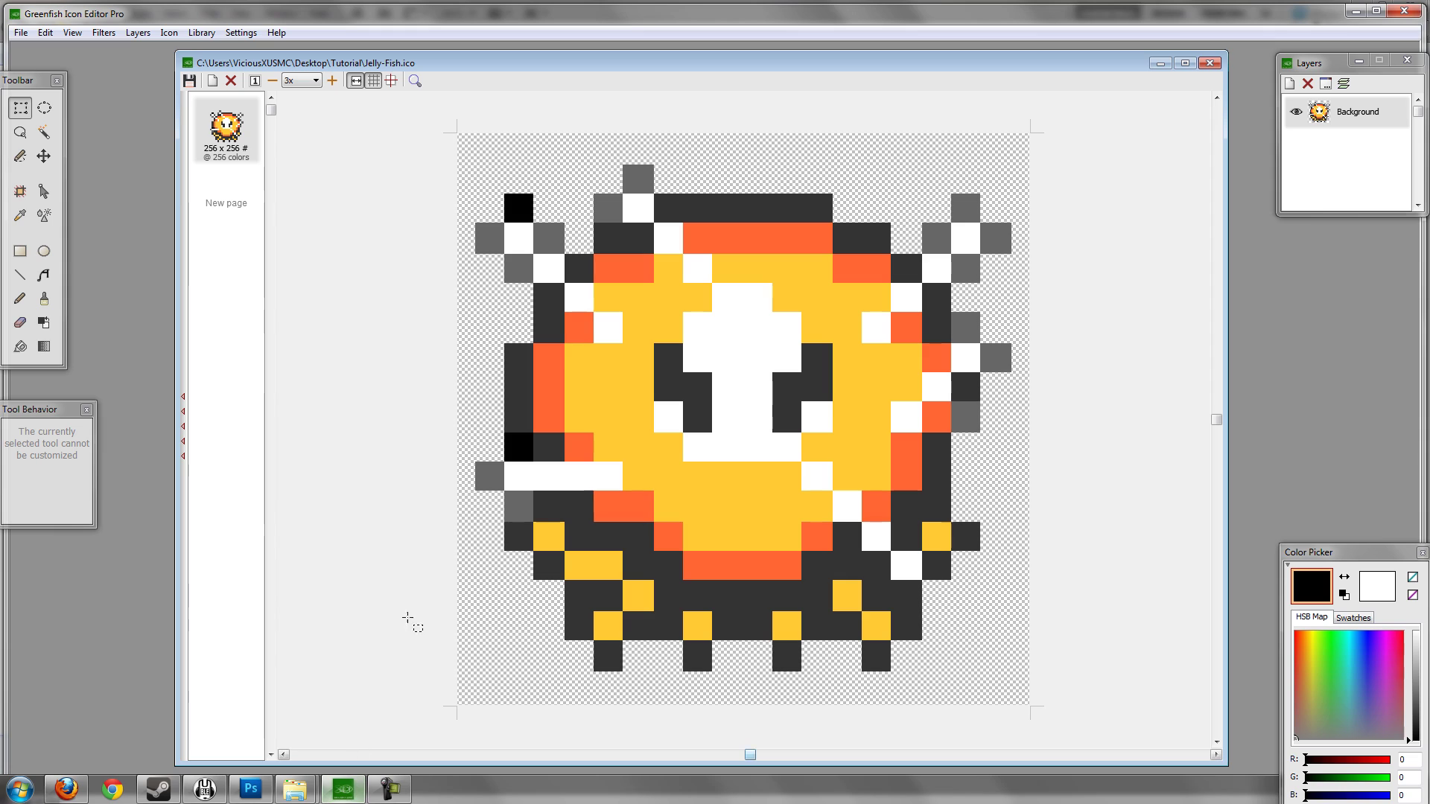
{"action": "left_click", "coordinate": [1210, 62]}
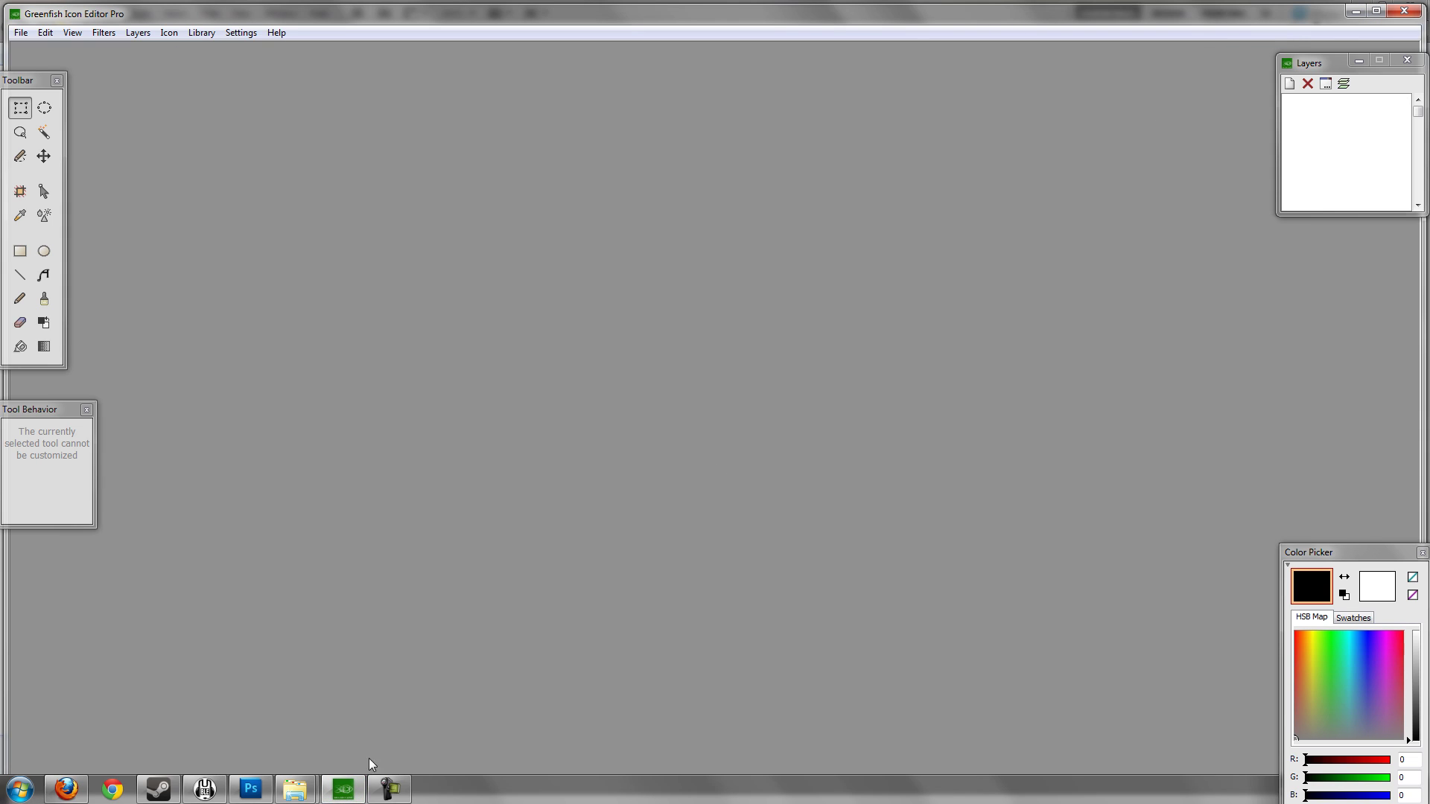
{"action": "mouse_move", "coordinate": [295, 795]}
{"action": "mouse_move", "coordinate": [368, 706]}
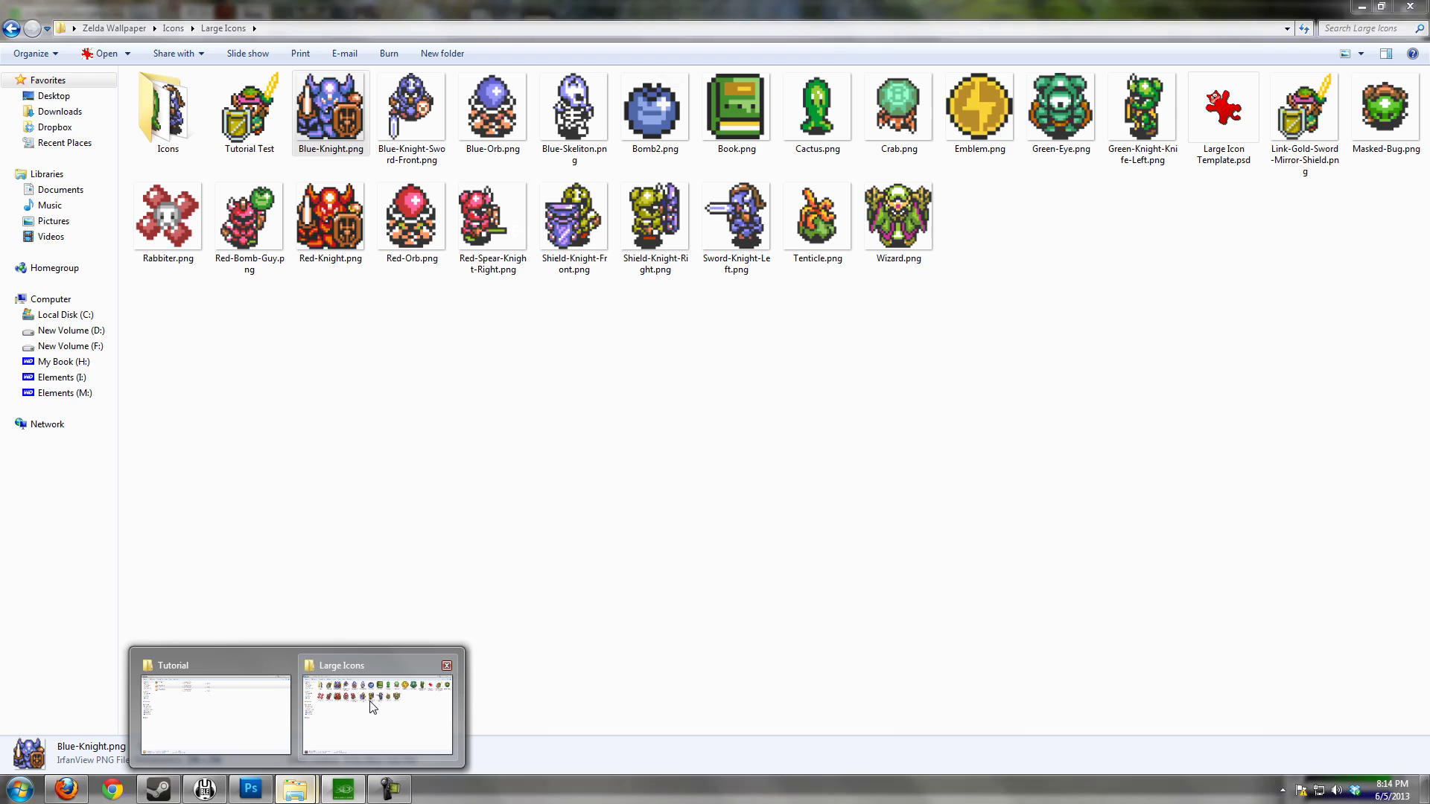
{"action": "left_click", "coordinate": [271, 732]}
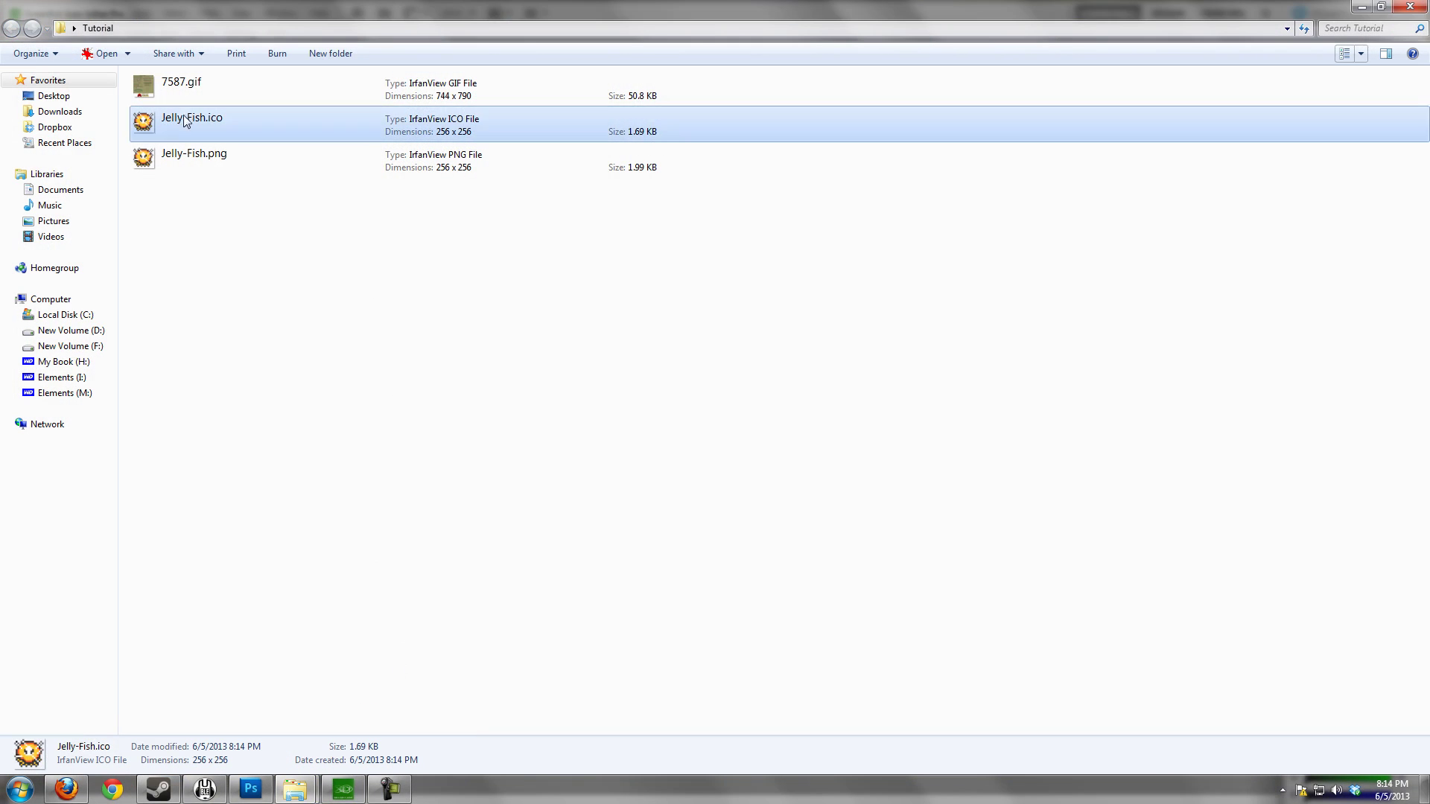
{"action": "left_click", "coordinate": [260, 797]}
Step: Delete Jelly-Fish.ico from the Tutorial folder, confirming the move to the Recycle Bin
{"action": "mouse_move", "coordinate": [295, 788]}
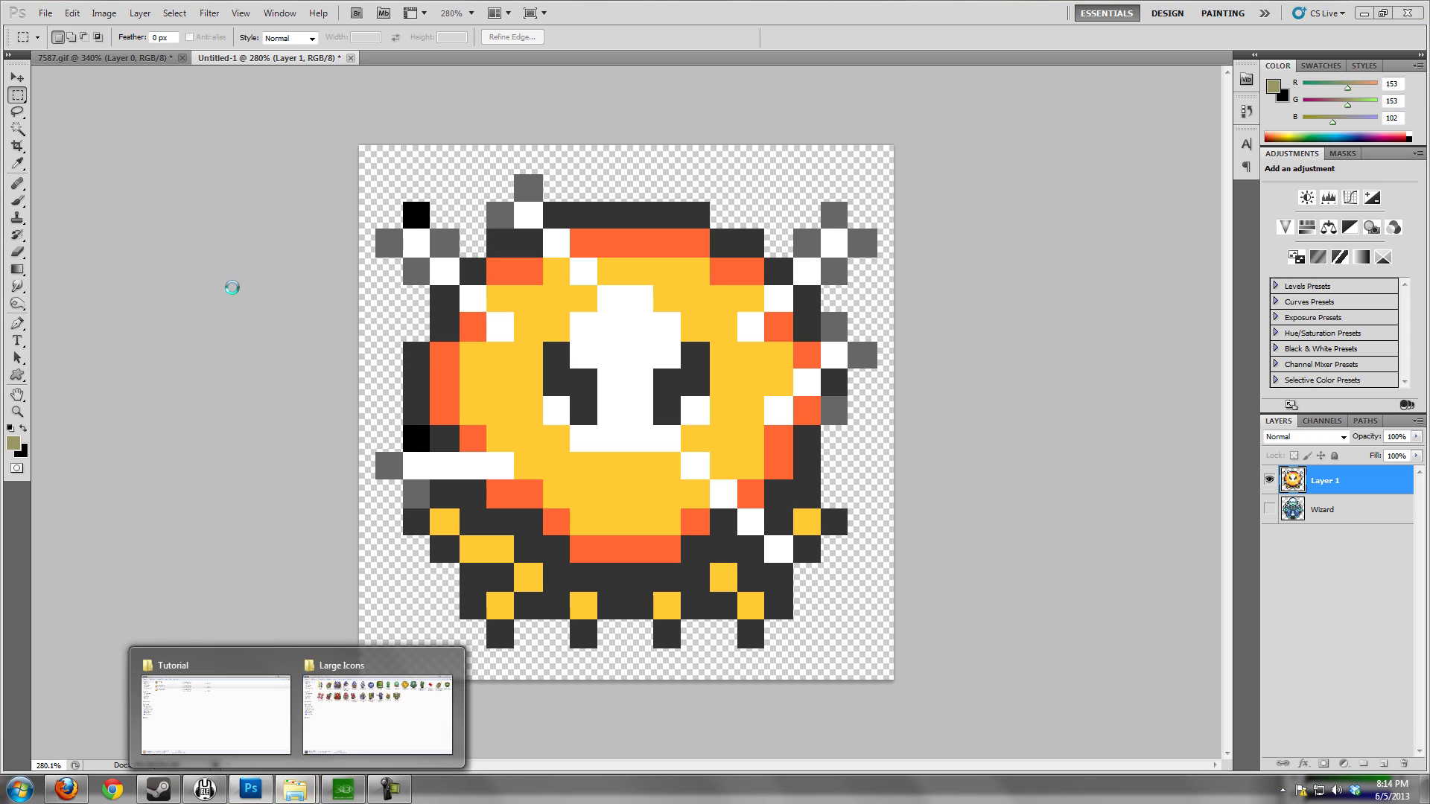
{"action": "left_click", "coordinate": [230, 693]}
{"action": "left_click", "coordinate": [204, 138]}
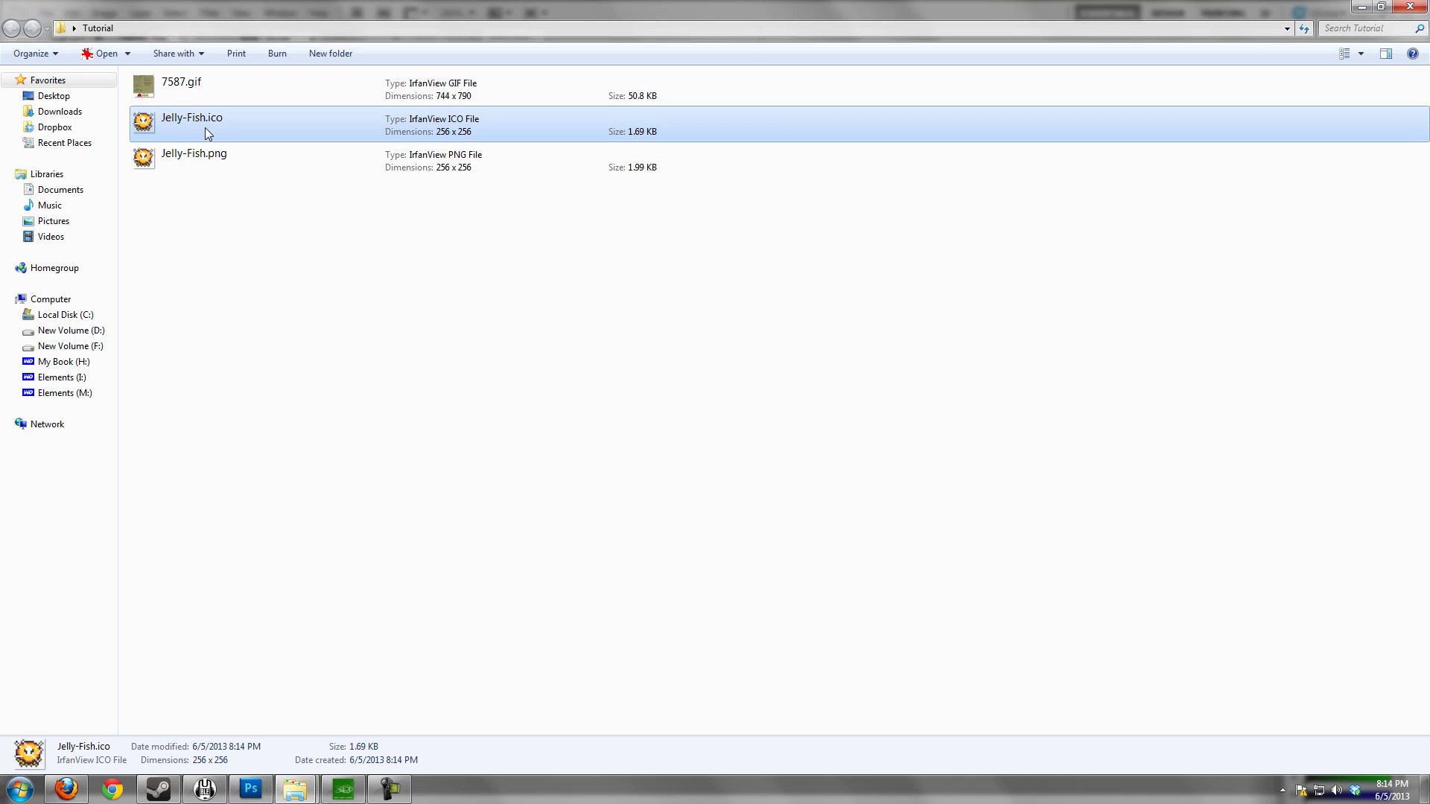
{"action": "key", "text": "Delete"}
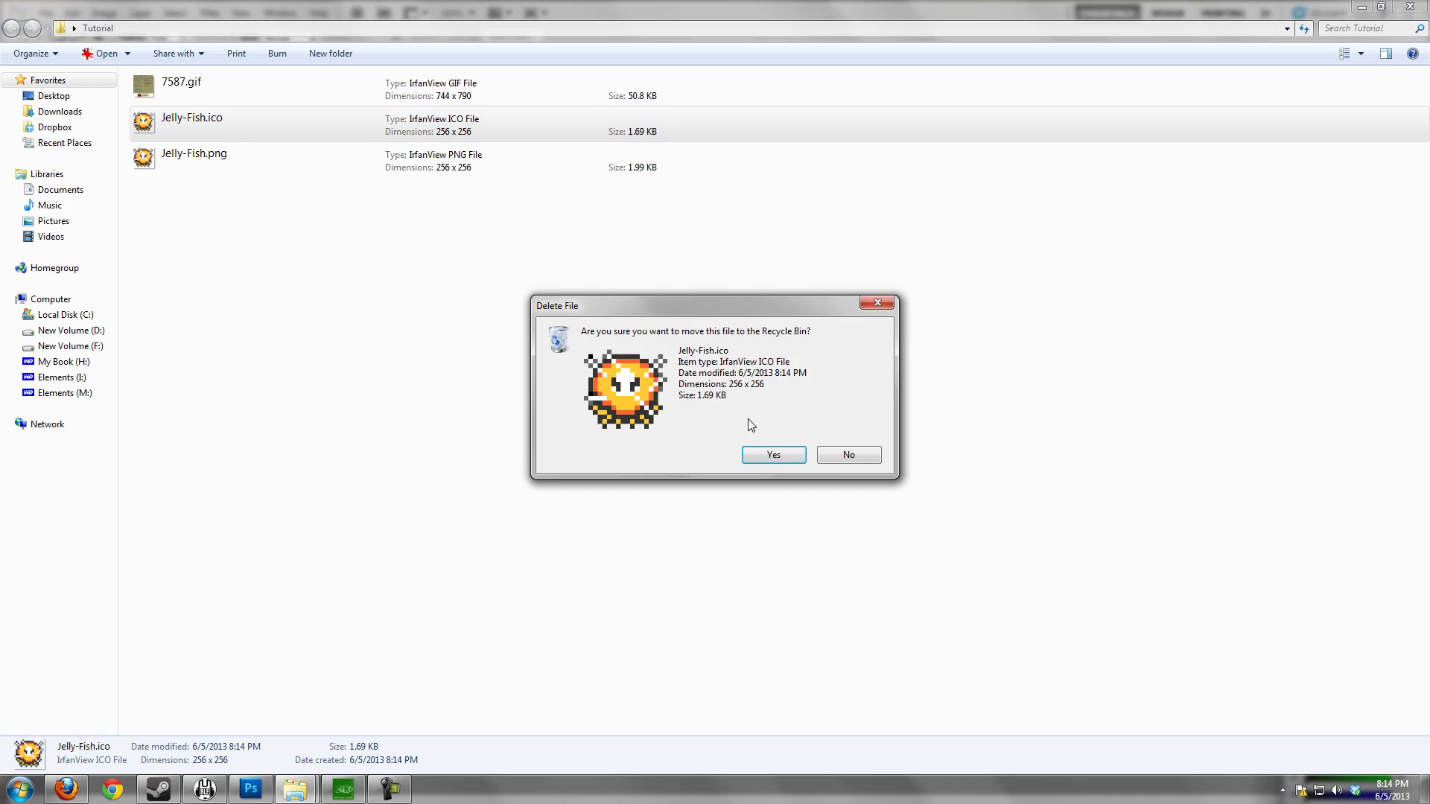
{"action": "left_click", "coordinate": [775, 455]}
Step: In Photoshop, hide the Jelly-Fish layer and show the Wizard layer
{"action": "left_click", "coordinate": [251, 789]}
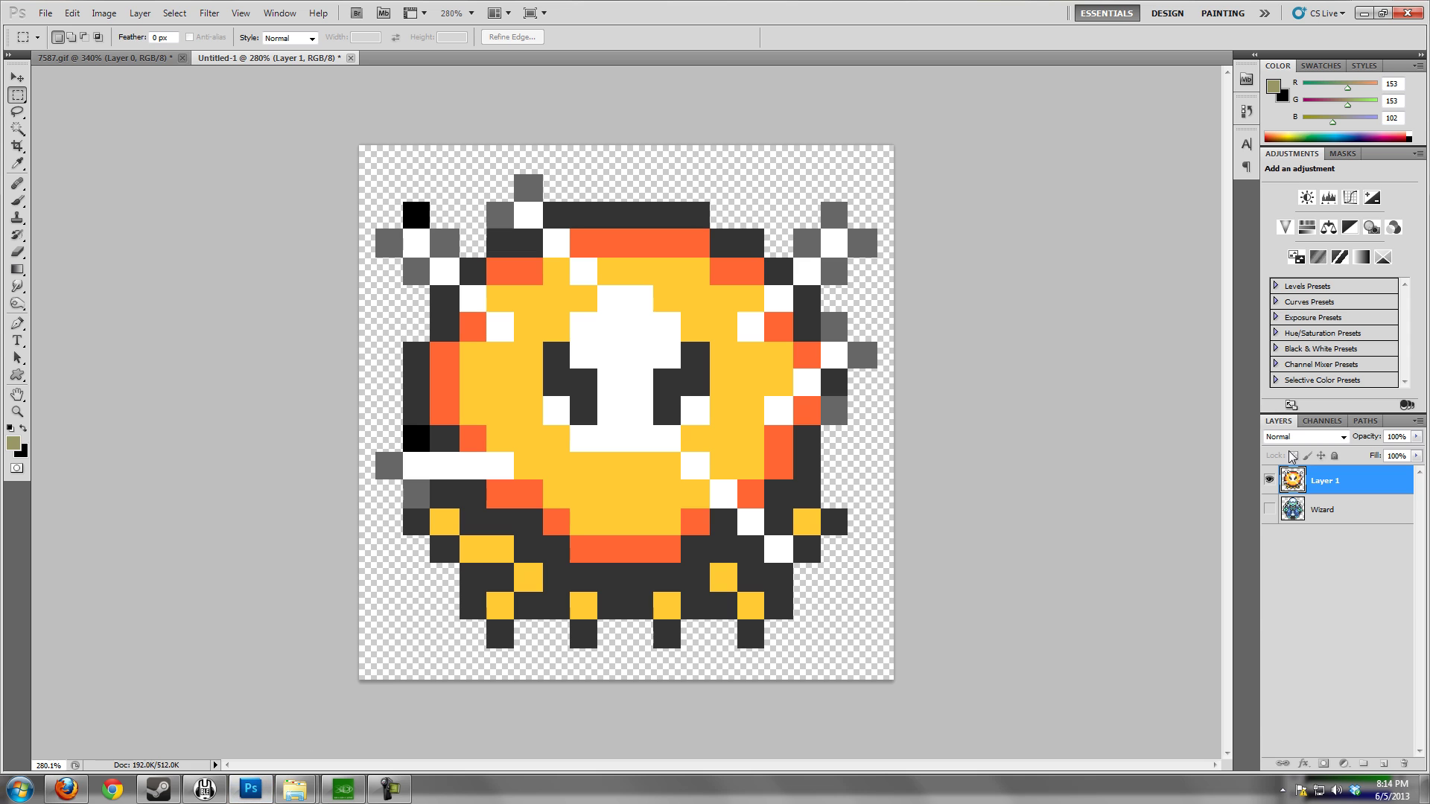
{"action": "left_click", "coordinate": [1269, 481]}
{"action": "left_click", "coordinate": [1269, 511]}
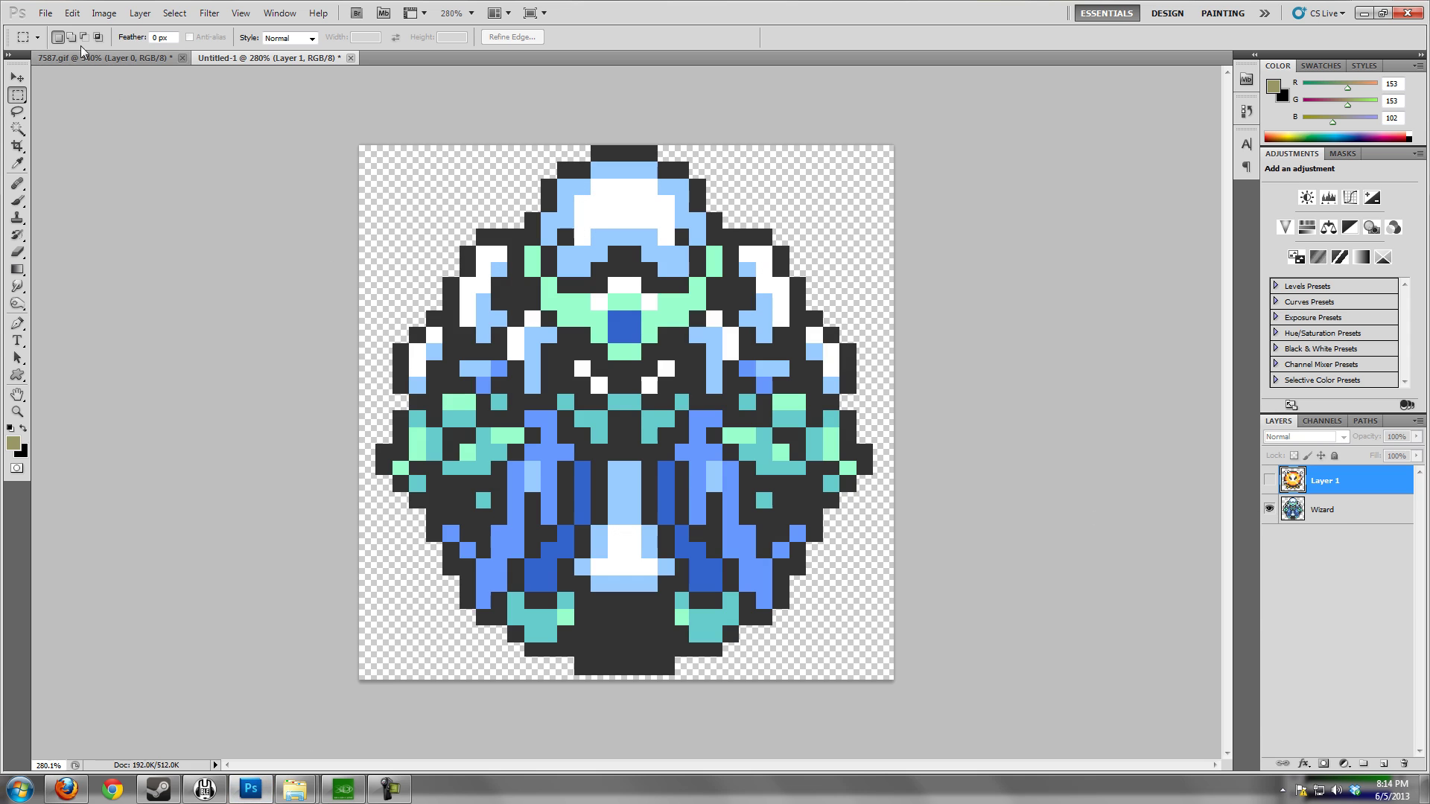
Step: Export the Wizard sprite as Wizard.png with Save for Web & Devices
{"action": "left_click", "coordinate": [45, 13]}
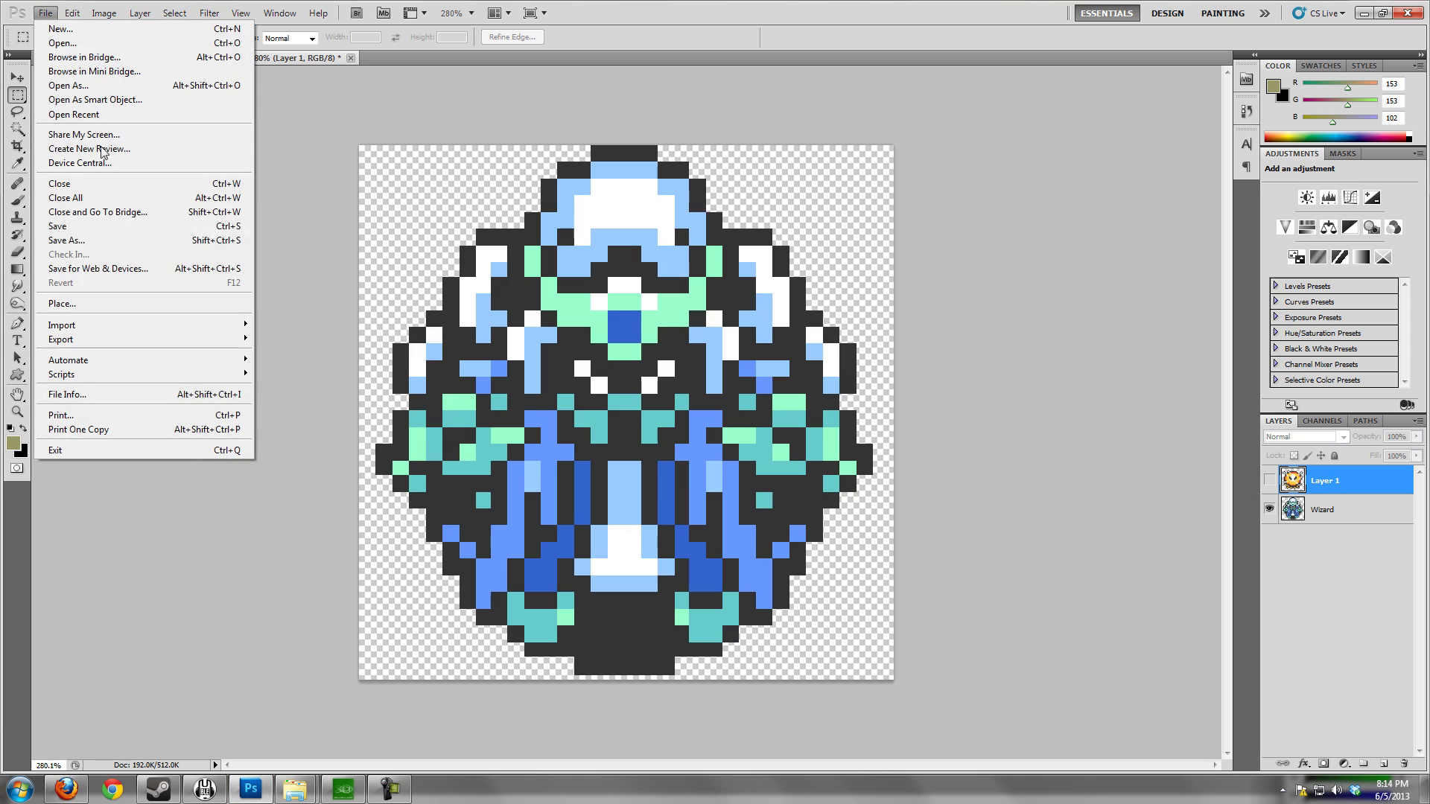
{"action": "left_click", "coordinate": [154, 269]}
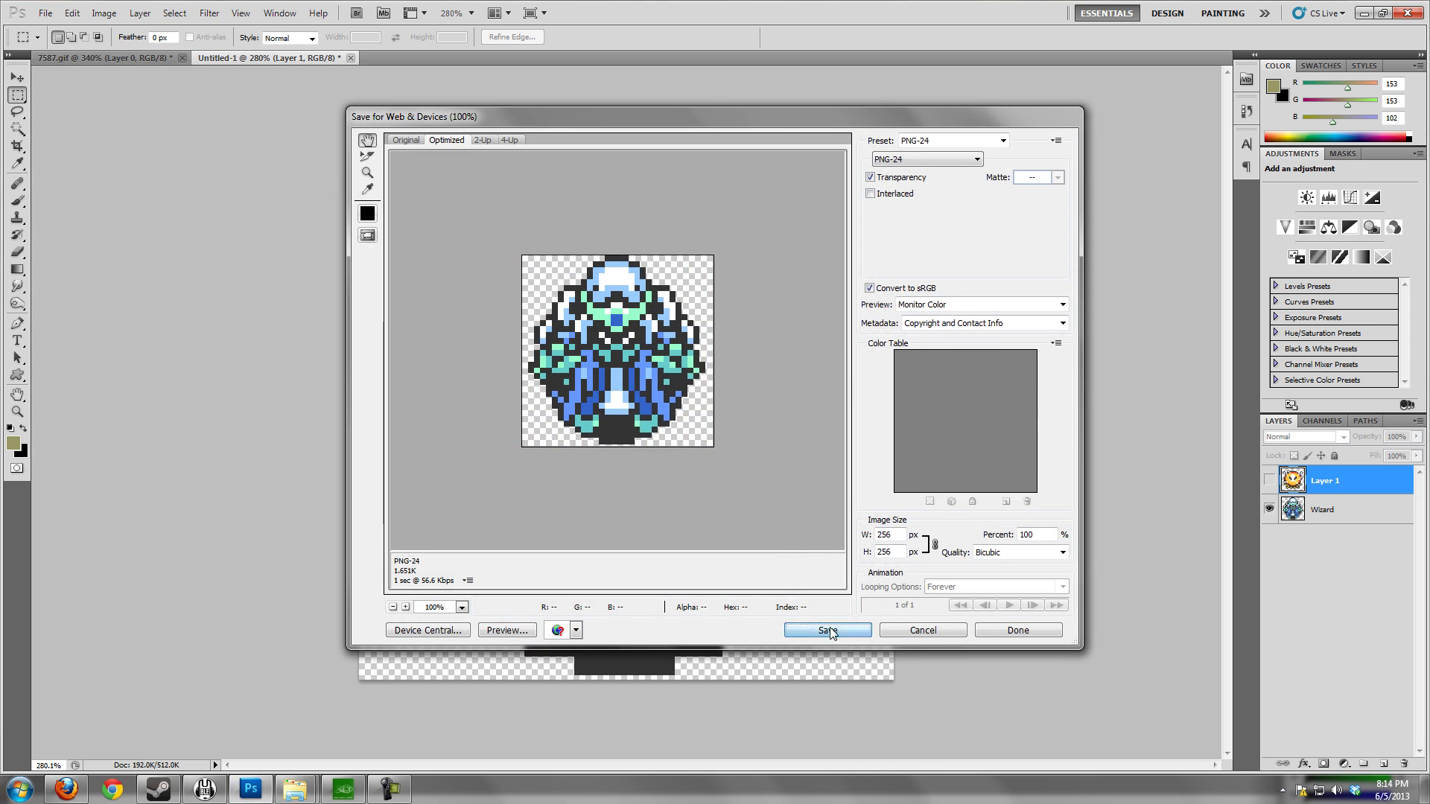
{"action": "left_click", "coordinate": [829, 632]}
{"action": "type", "text": "Wizard"}
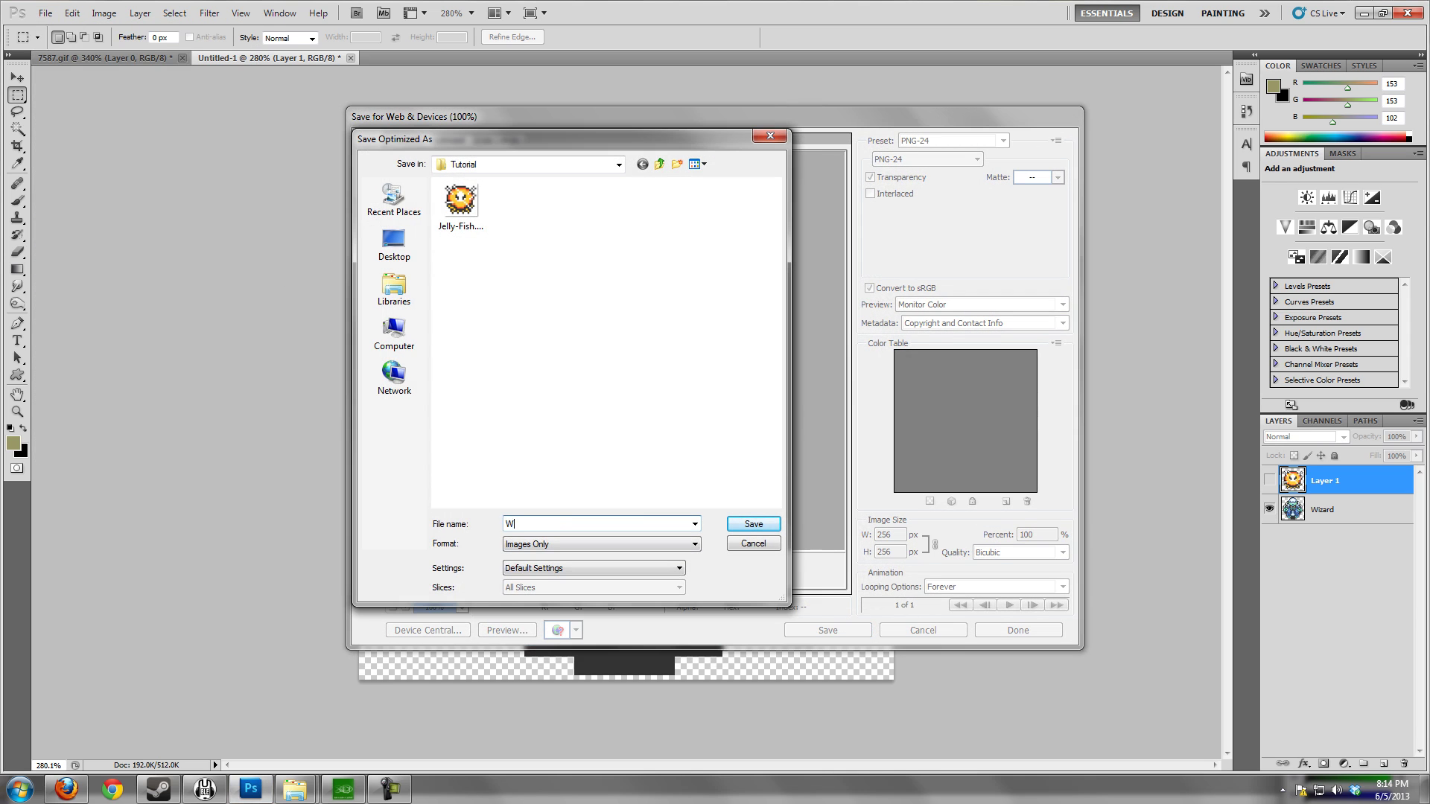
{"action": "left_click", "coordinate": [747, 526]}
{"action": "left_click", "coordinate": [1364, 13]}
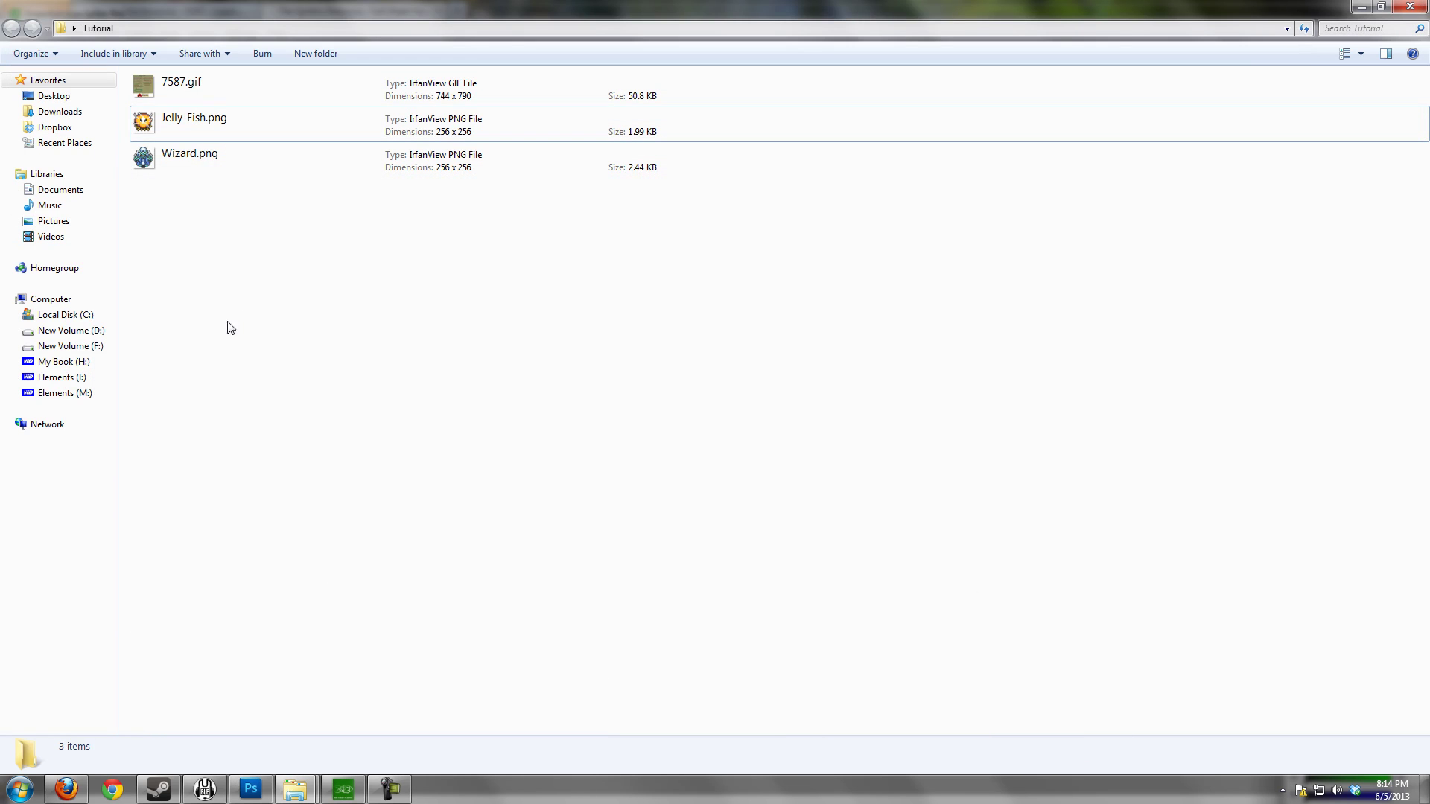
{"action": "left_click", "coordinate": [345, 791]}
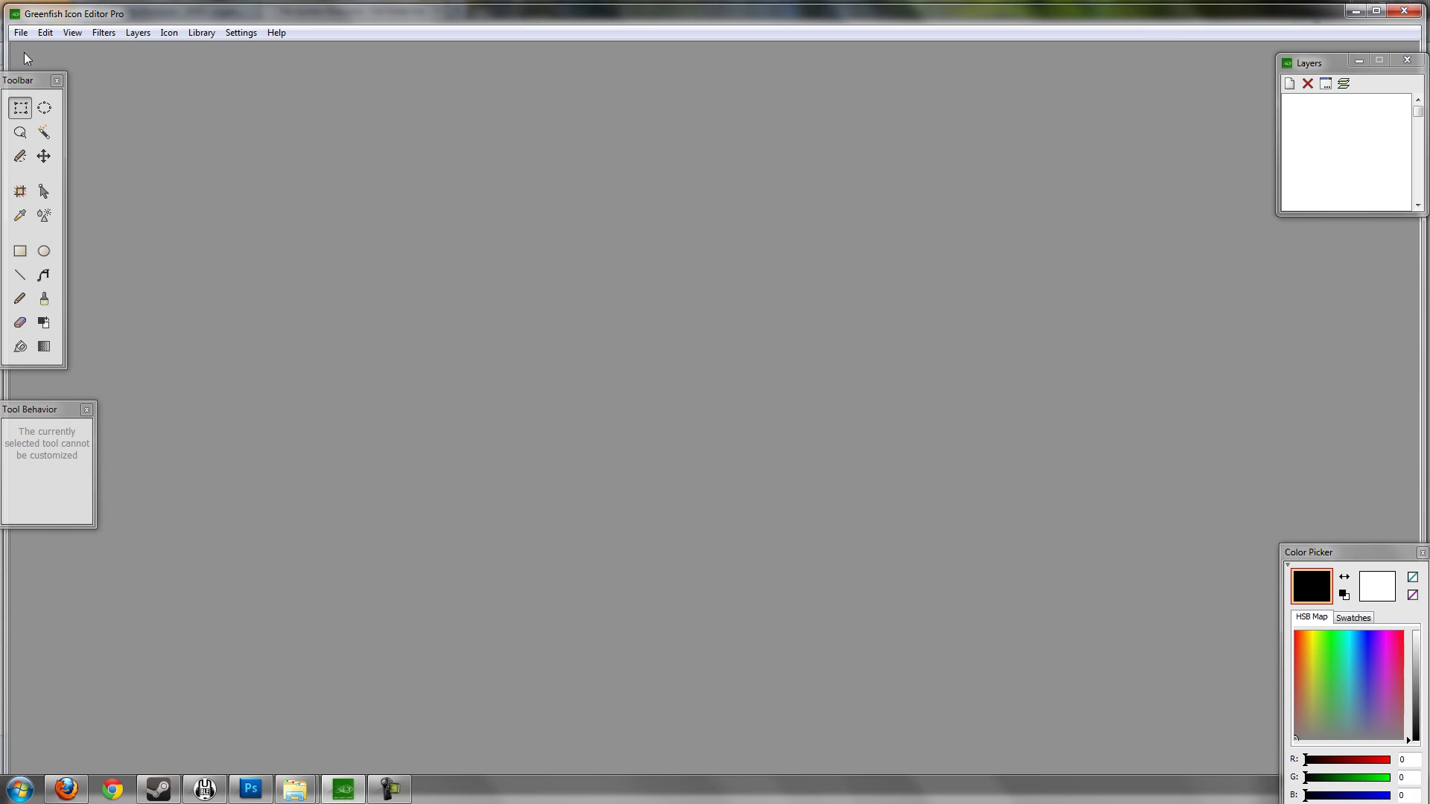
Step: Add Jelly-Fish.png and Wizard.png to the Batch convert files list
{"action": "left_click", "coordinate": [21, 34]}
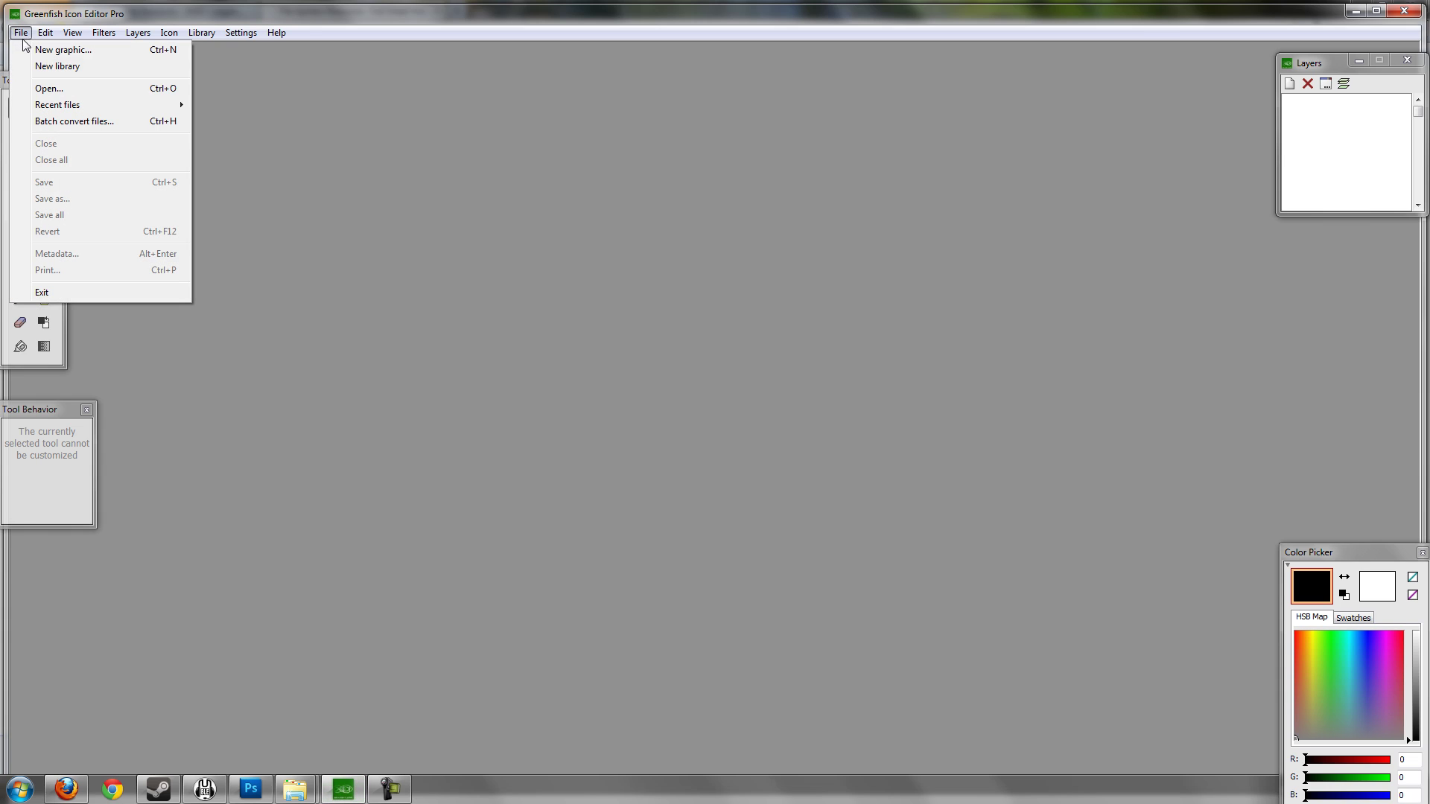
{"action": "left_click", "coordinate": [78, 122]}
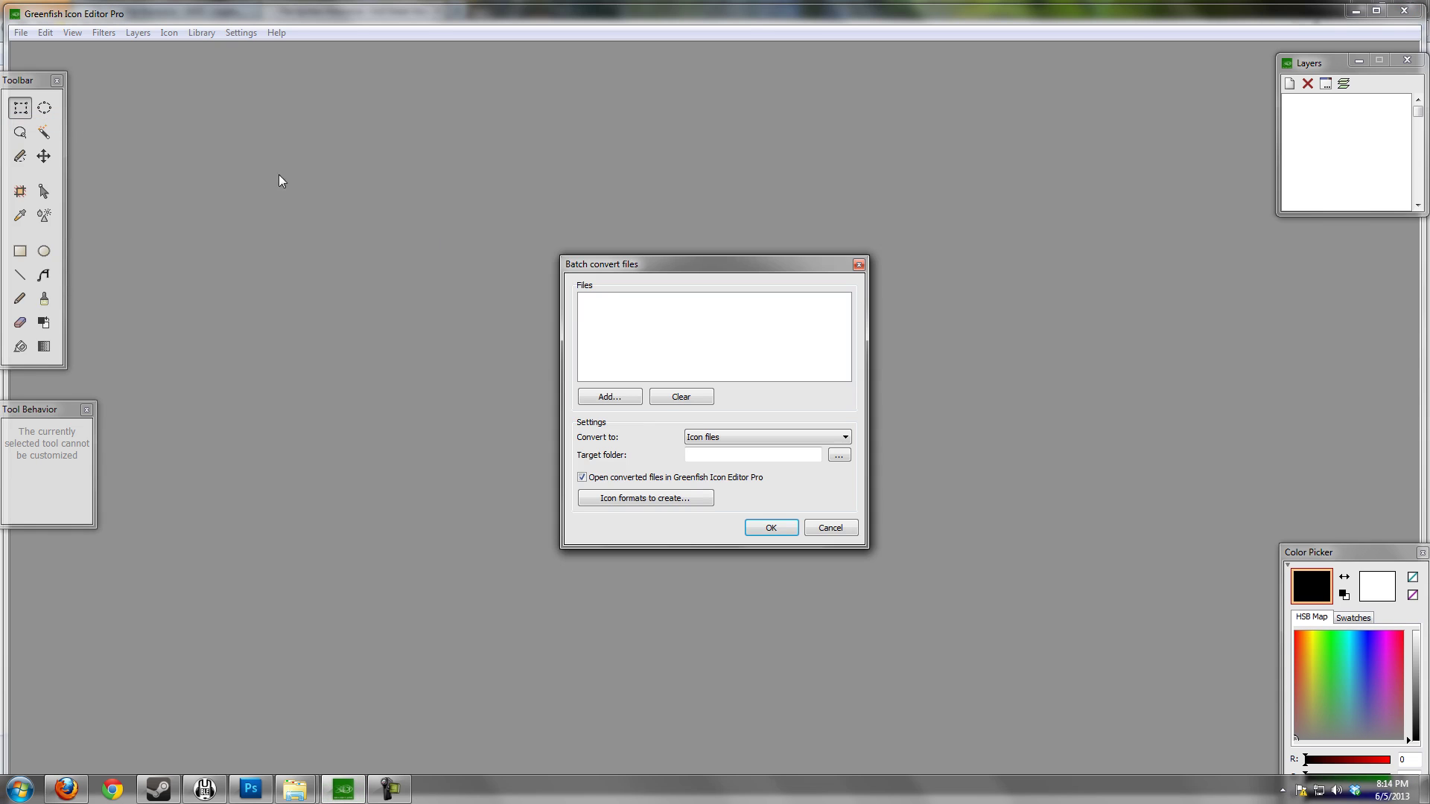
{"action": "left_click", "coordinate": [608, 397]}
{"action": "left_click_drag", "start_coordinate": [652, 287], "coordinate": [742, 239]}
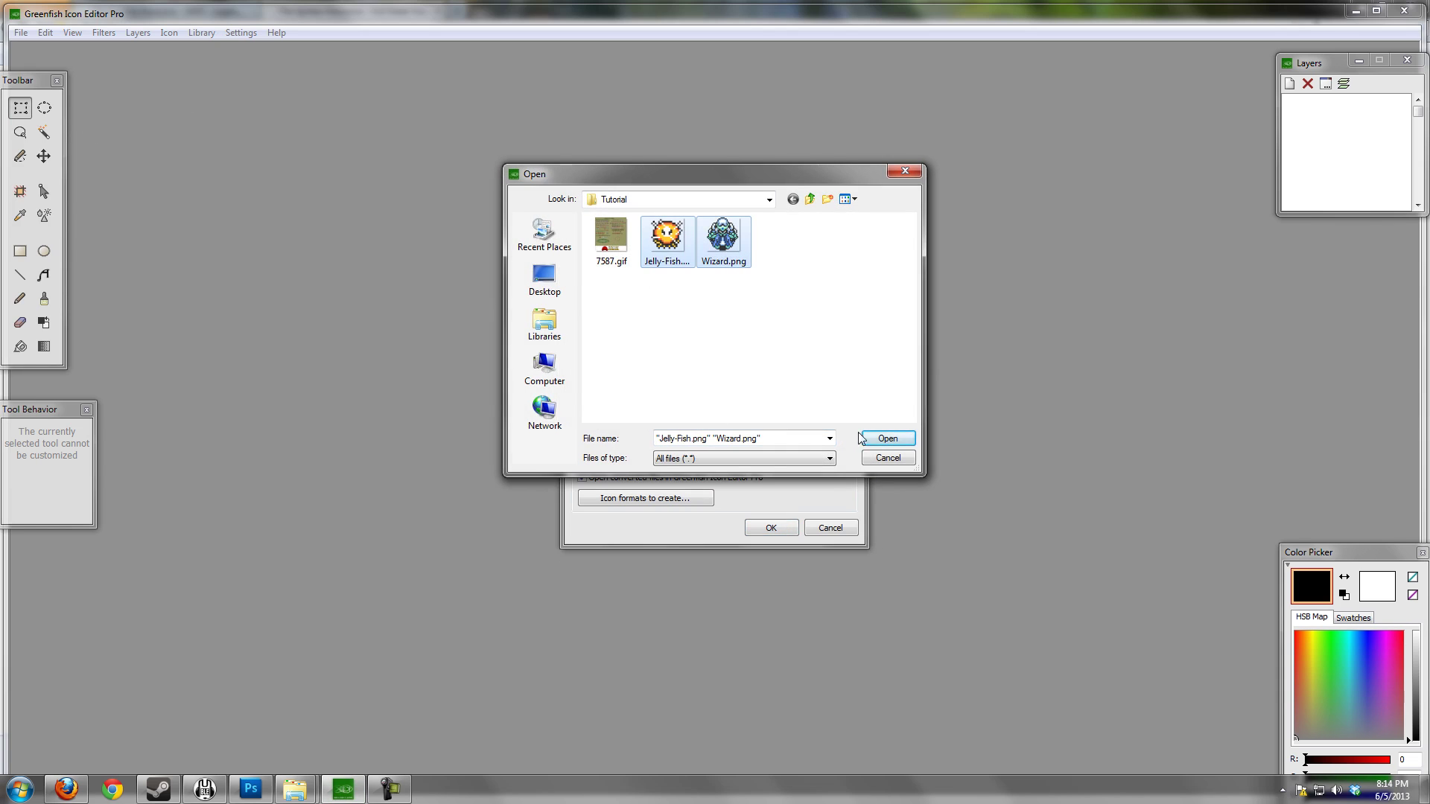
{"action": "left_click", "coordinate": [885, 435]}
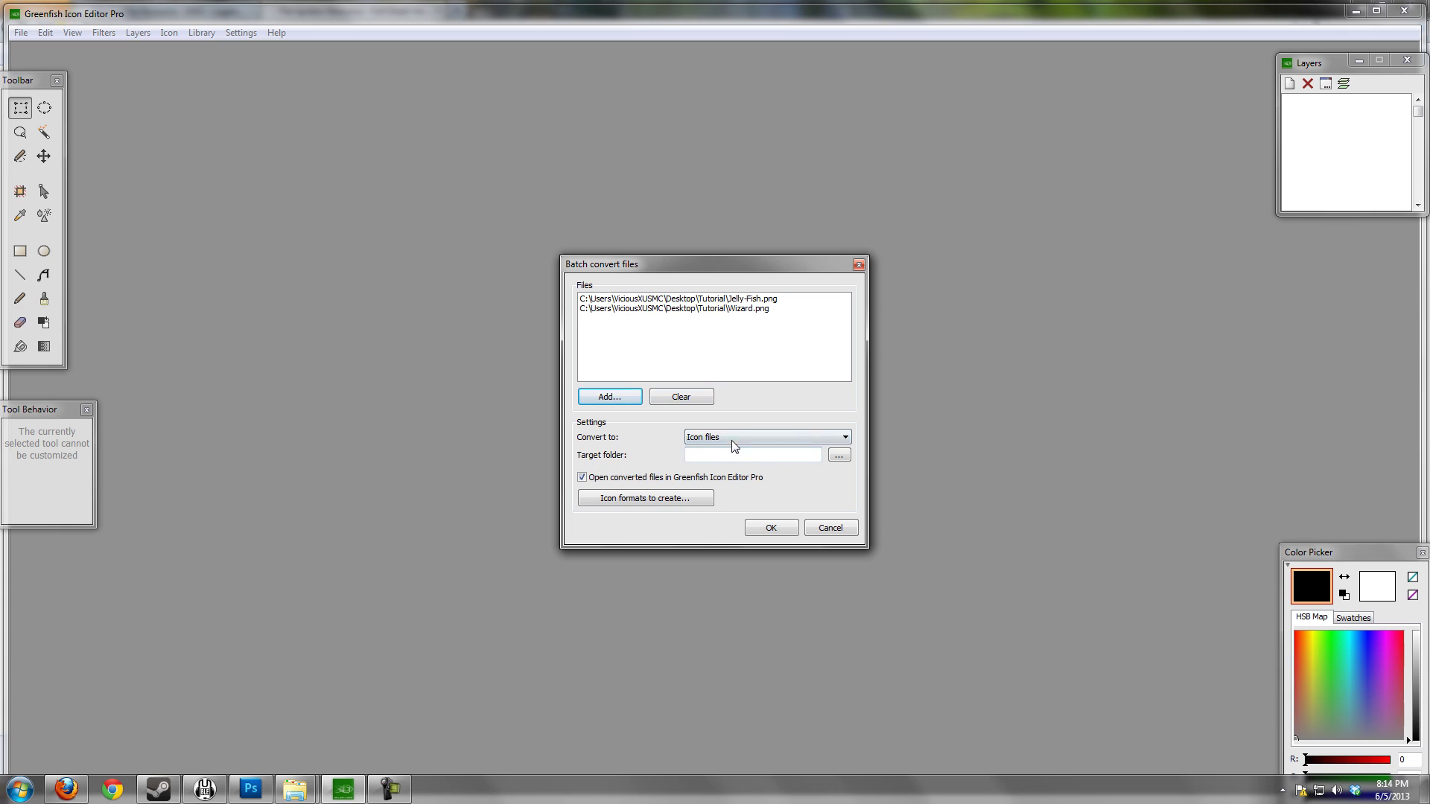
Step: Include the 64-pixel 32-bit and 16-colour icon formats and disable opening converted files
{"action": "left_click", "coordinate": [618, 499]}
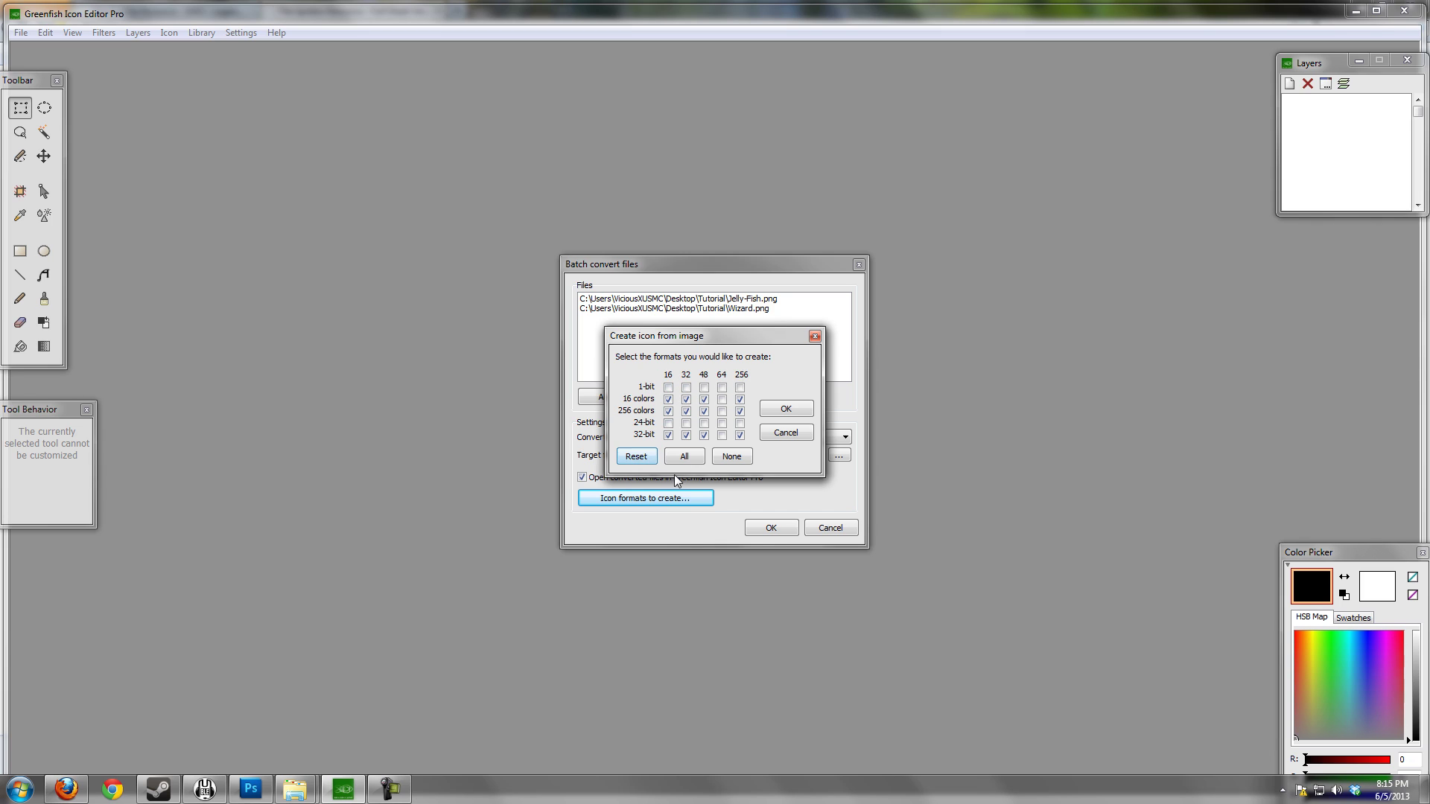
{"action": "left_click", "coordinate": [722, 436]}
{"action": "left_click", "coordinate": [722, 400]}
{"action": "left_click", "coordinate": [786, 412]}
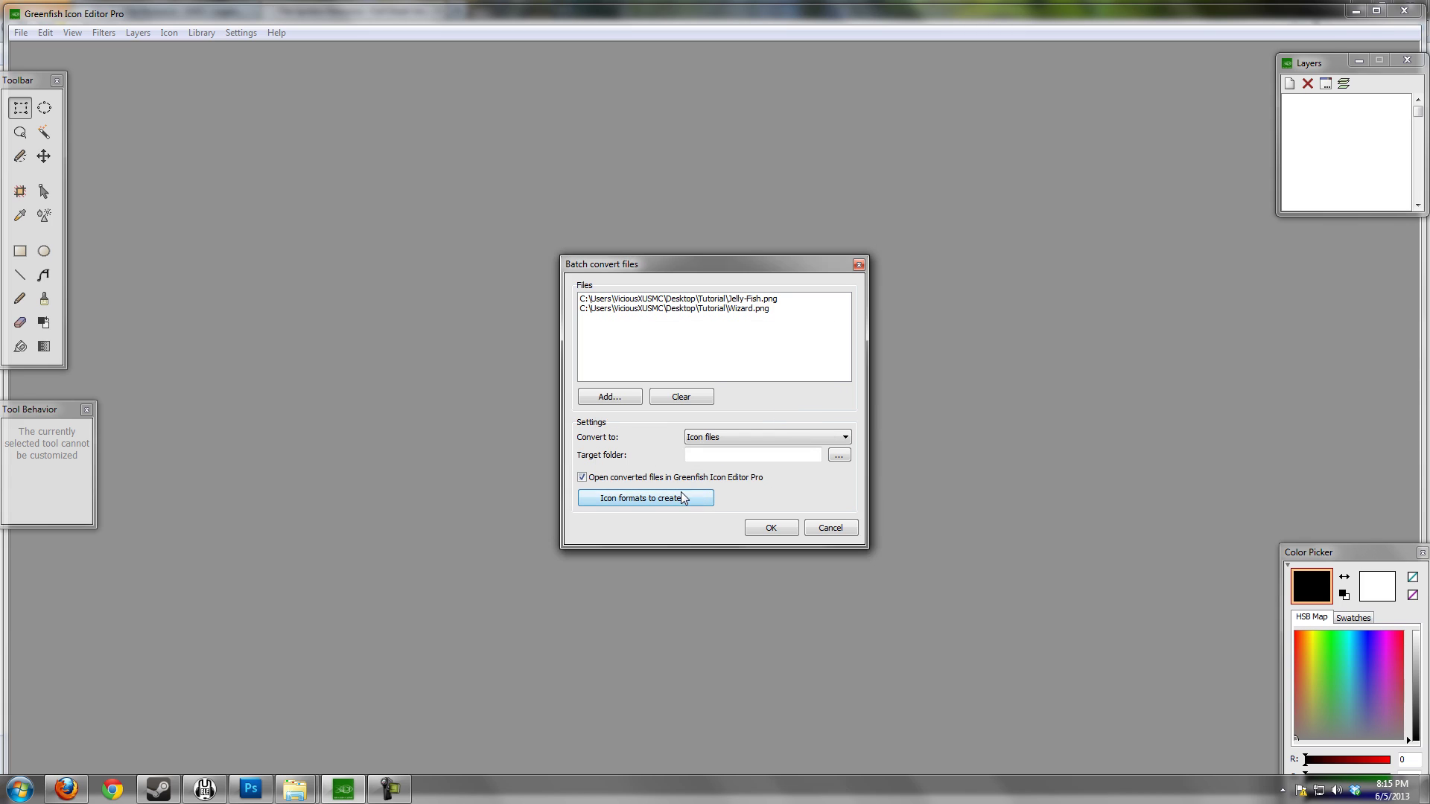
{"action": "left_click", "coordinate": [582, 478]}
Step: Run the batch conversion and view the new Jelly-Fish.ico and Wizard.ico as Large icons
{"action": "left_click", "coordinate": [771, 527]}
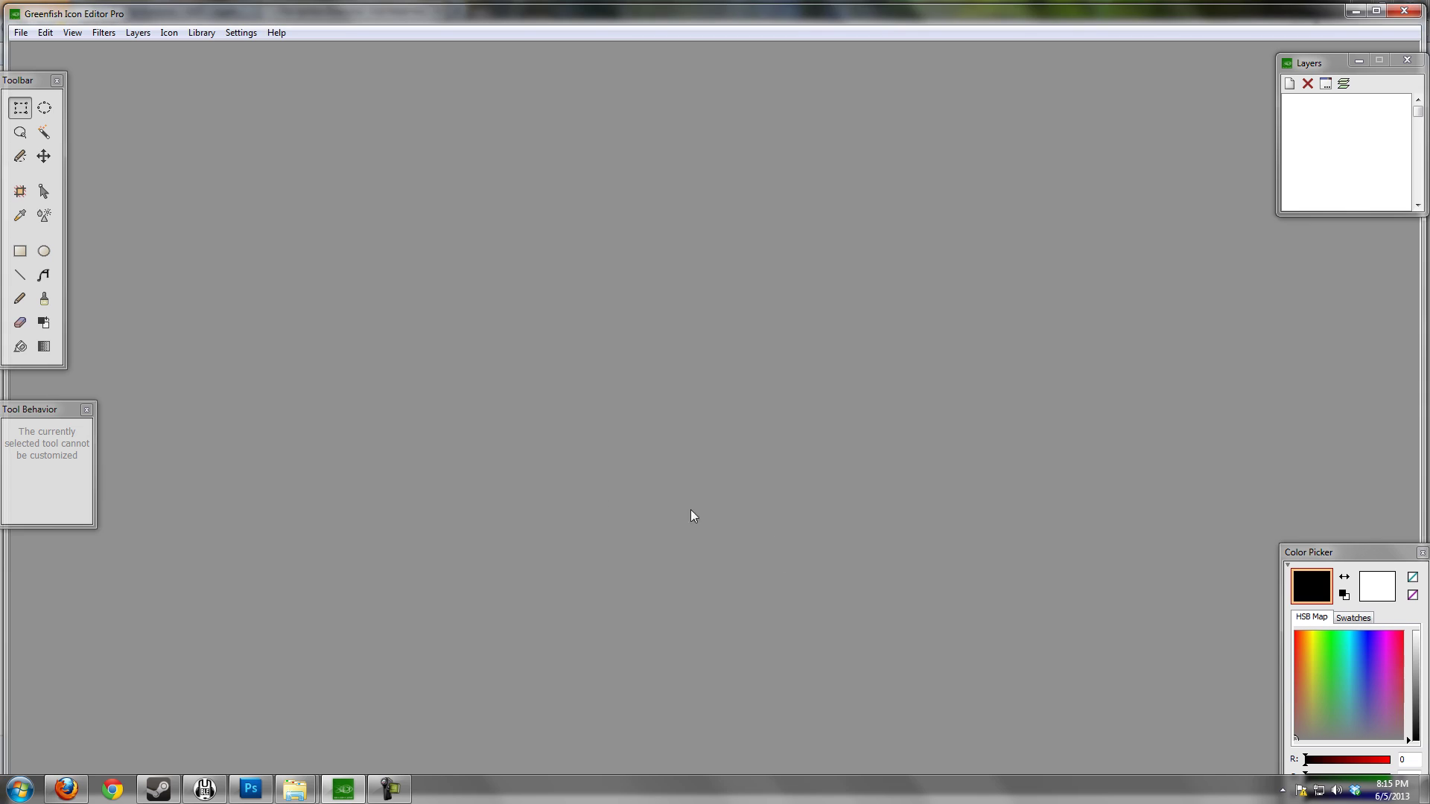
{"action": "mouse_move", "coordinate": [296, 794]}
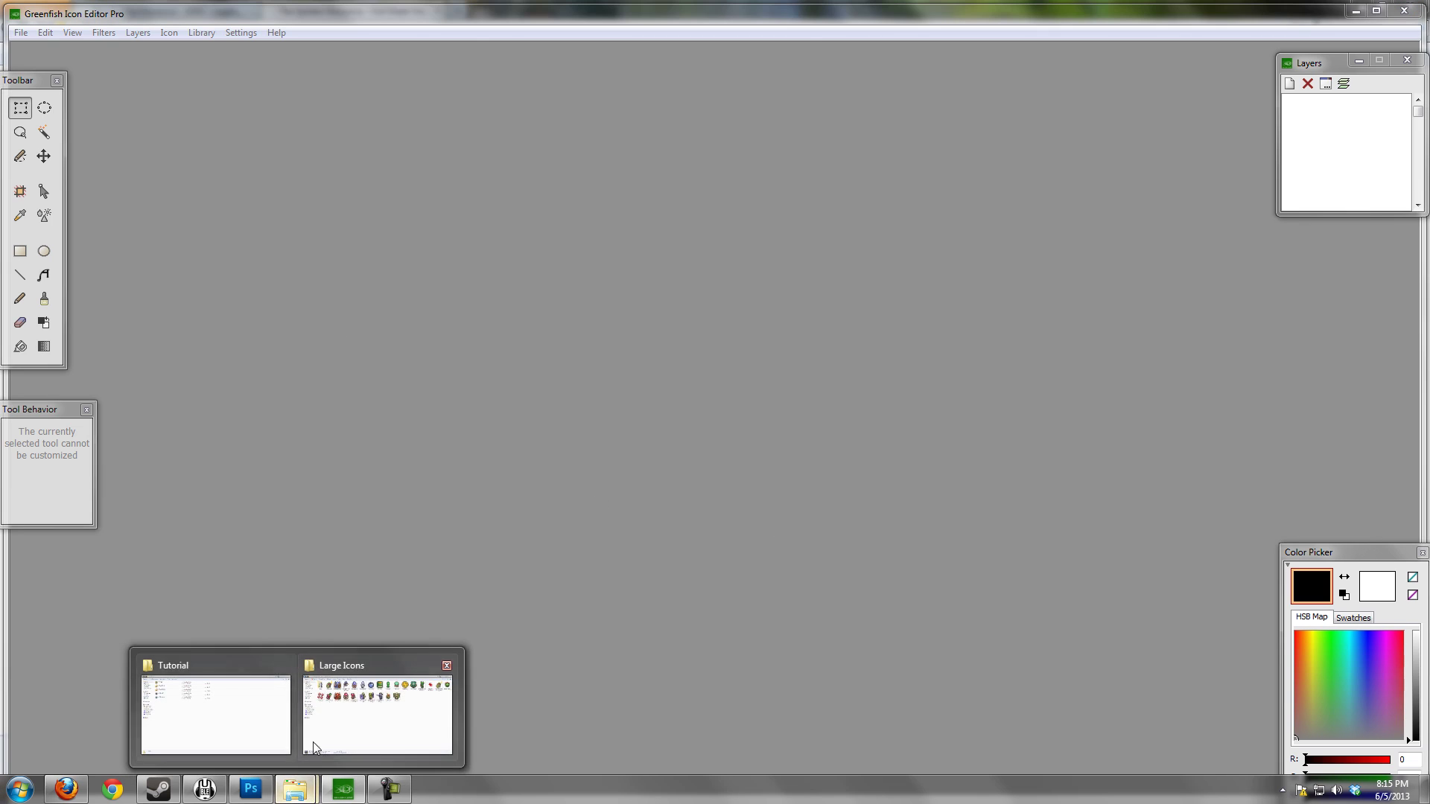
{"action": "left_click", "coordinate": [214, 705]}
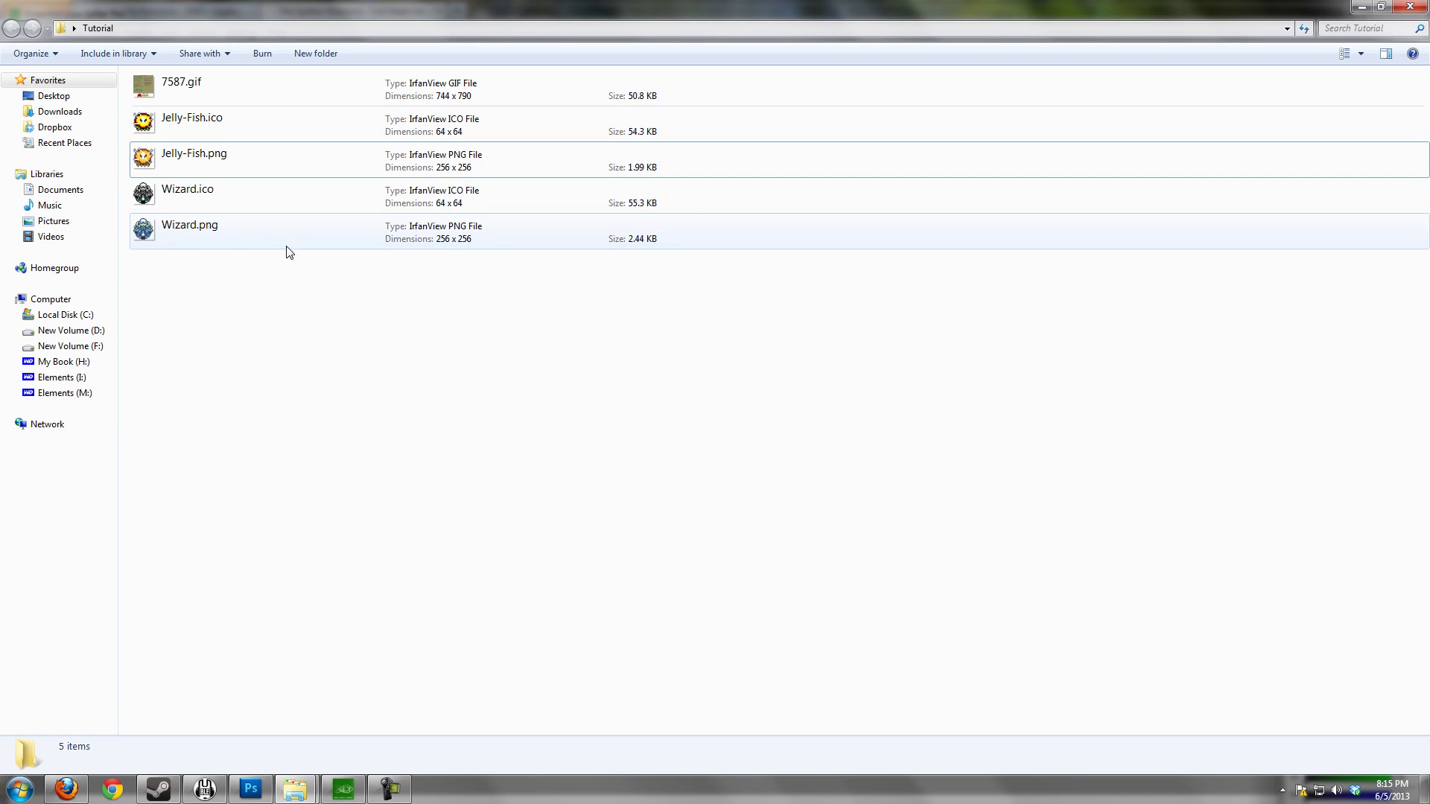
{"action": "left_click", "coordinate": [1343, 56]}
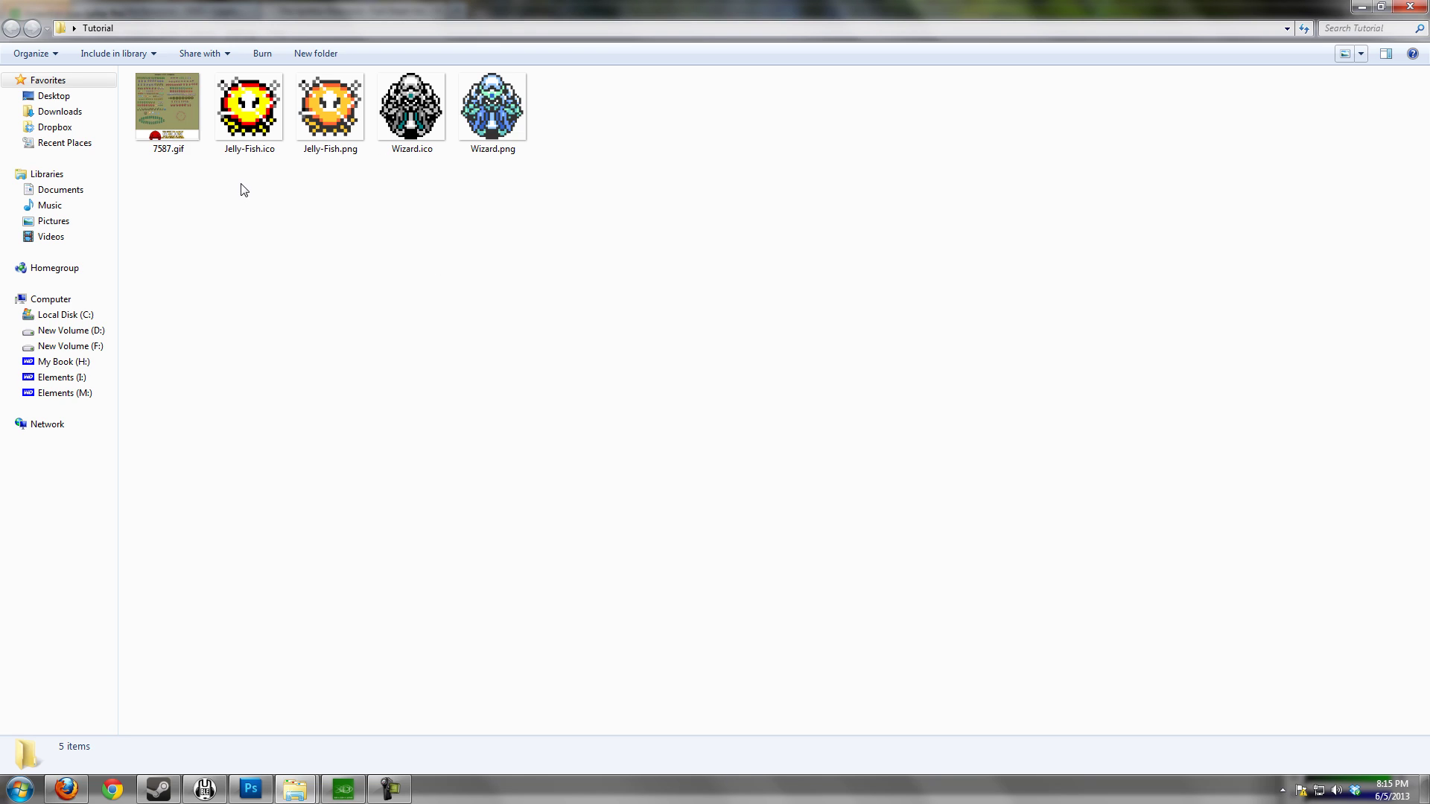
{"action": "left_click", "coordinate": [412, 112]}
{"action": "left_click", "coordinate": [480, 124]}
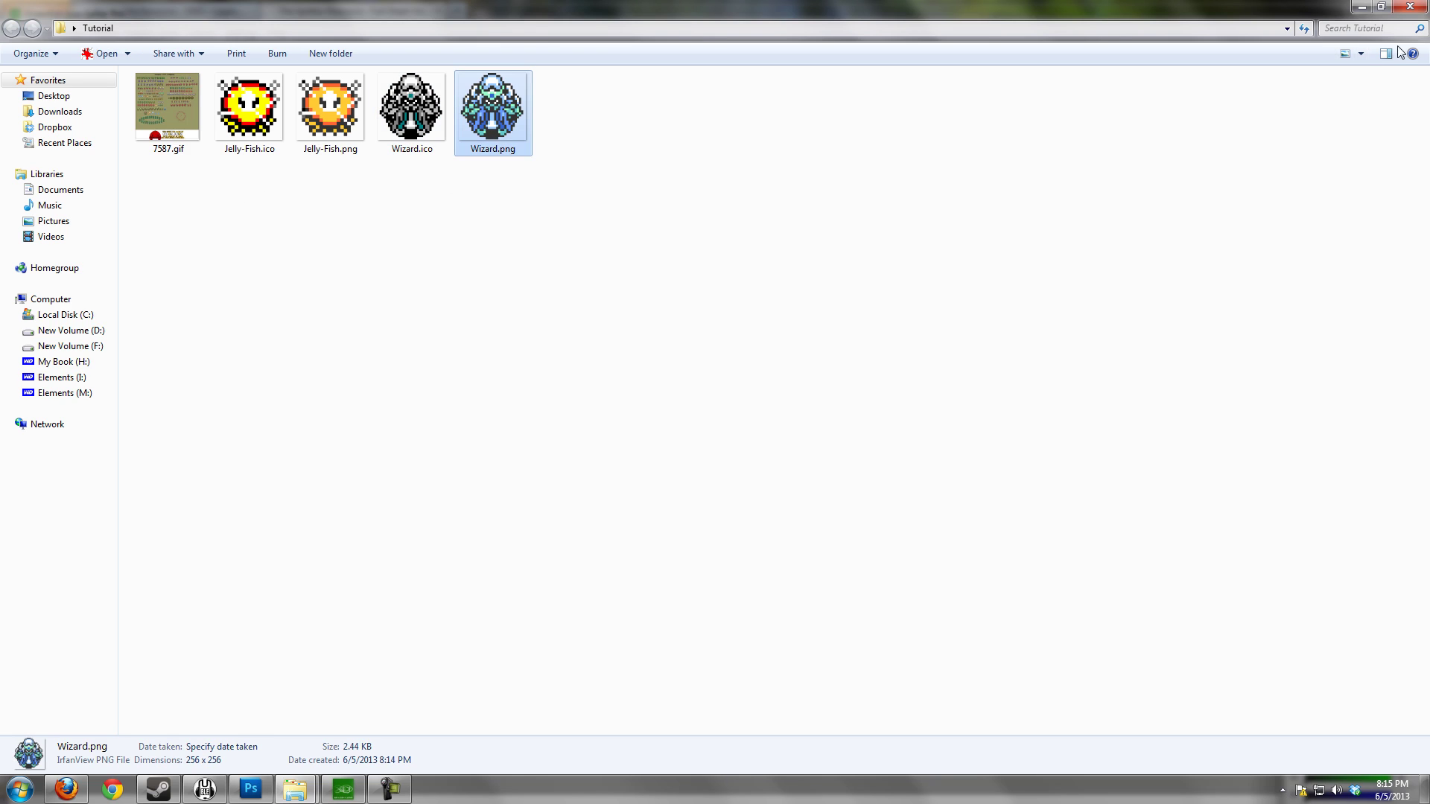